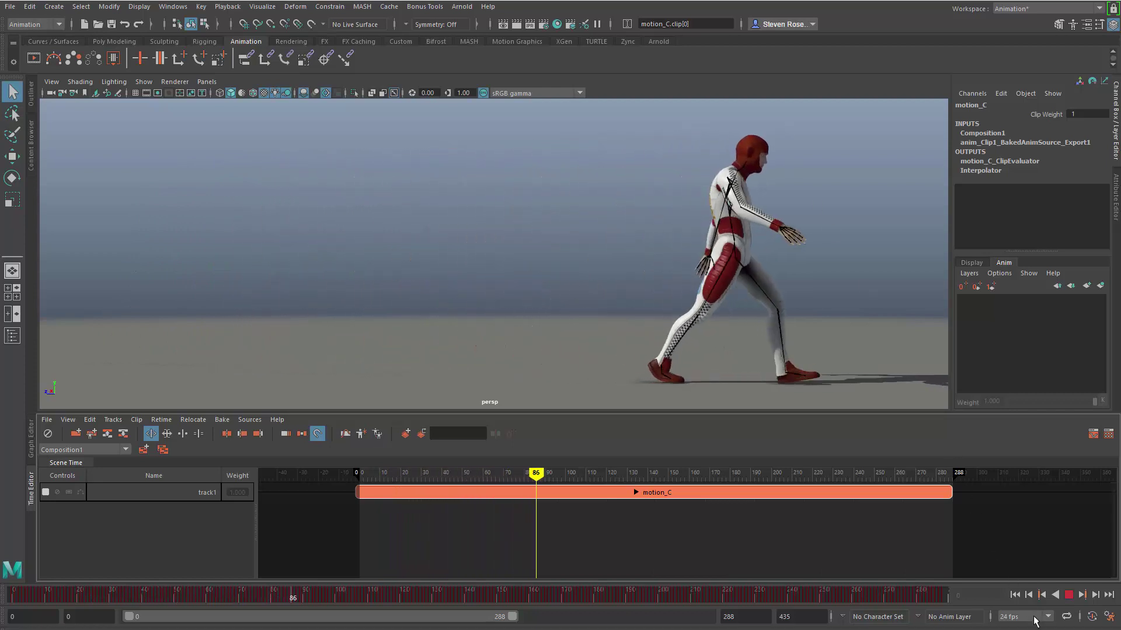
# Play back the motion_C walk clip from the first frame and return to frame 0.
pyautogui.click(1067, 595)
pyautogui.click(1015, 596)
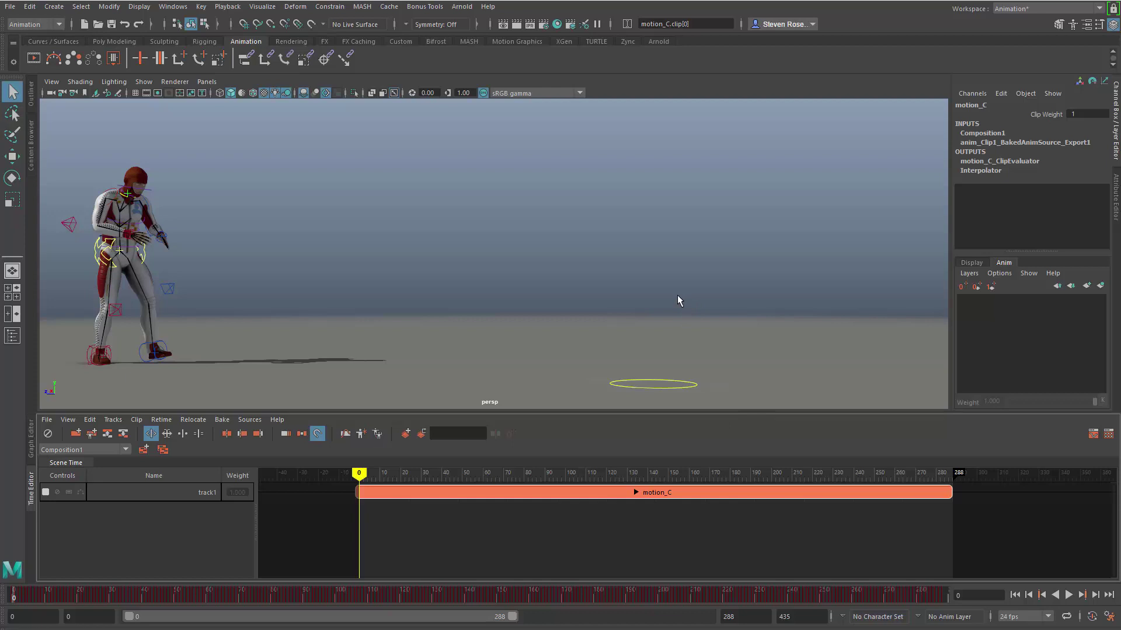
pyautogui.click(1068, 595)
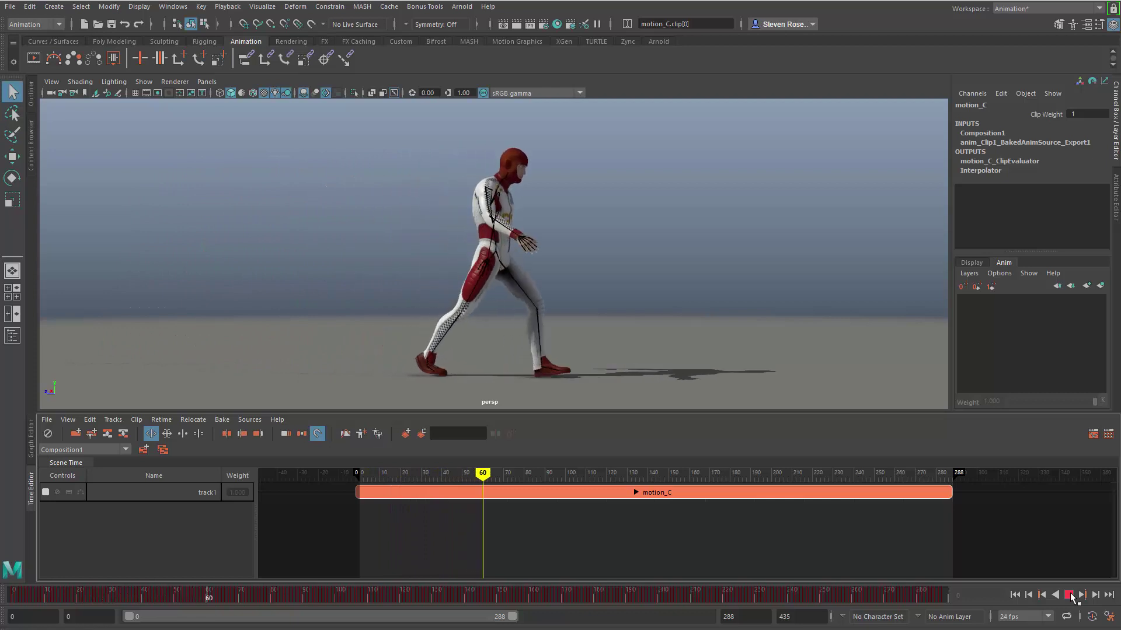
pyautogui.click(1070, 594)
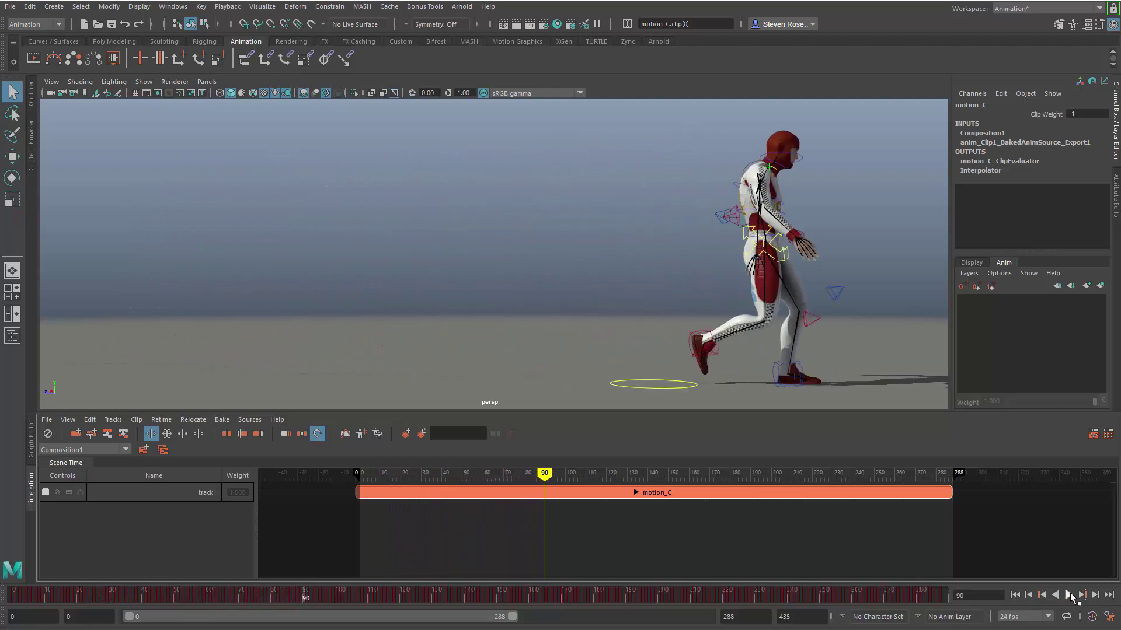
pyautogui.click(1014, 594)
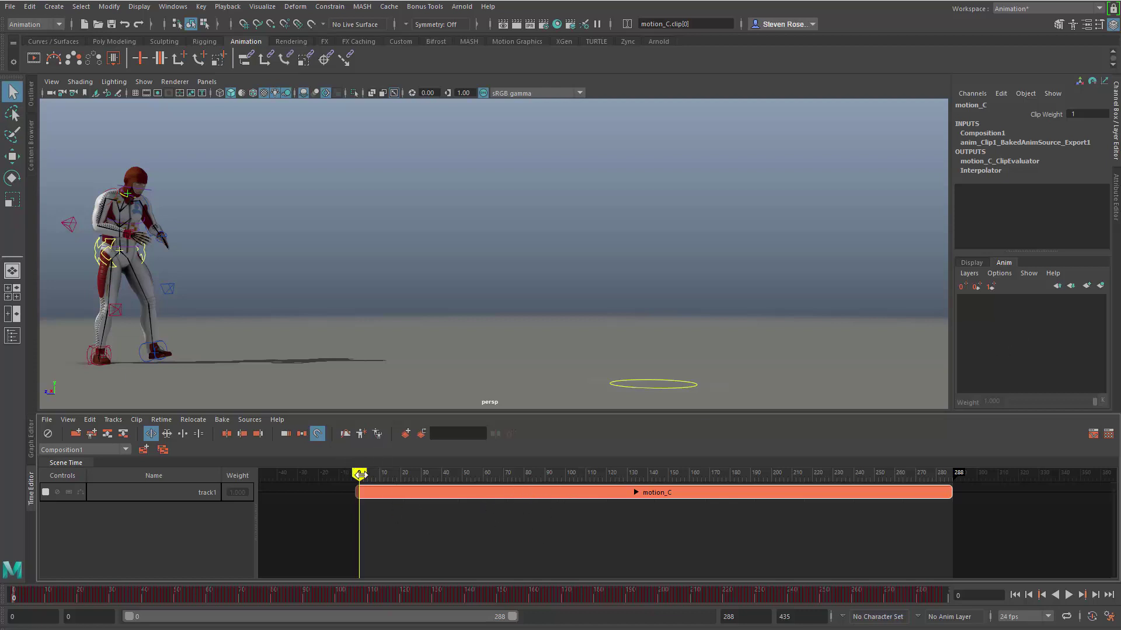
# Scrub through the motion_C clip and examine the character's walk across the ground from the side.
pyautogui.hotkey('alt', 'v')
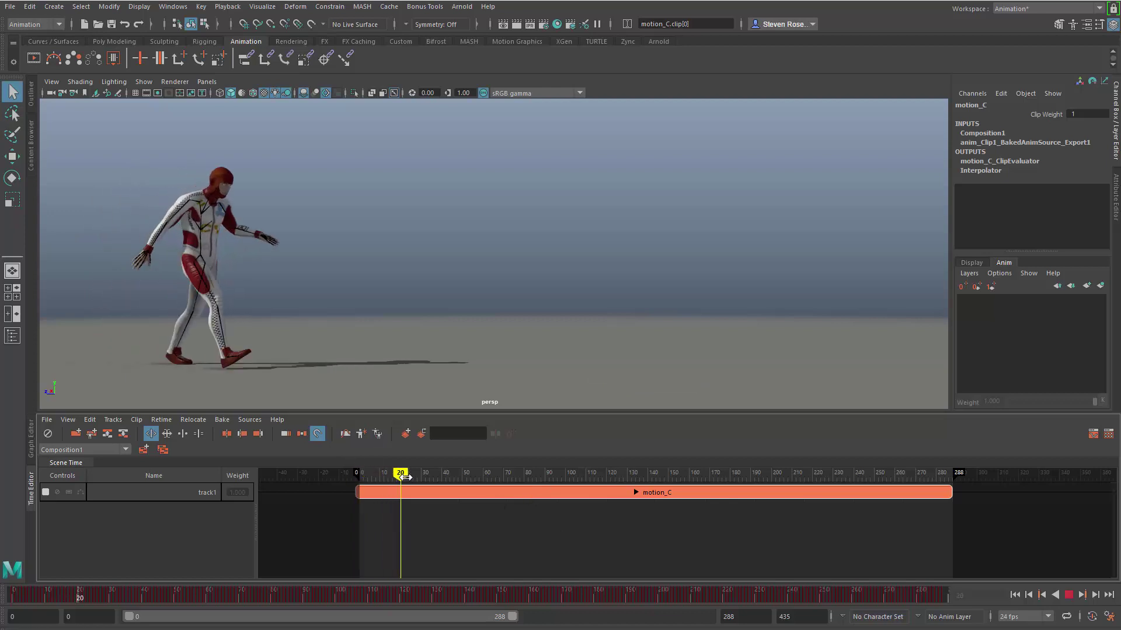
pyautogui.moveTo(557, 495); pyautogui.dragTo(534, 490)
pyautogui.scroll(-5, 657, 346)
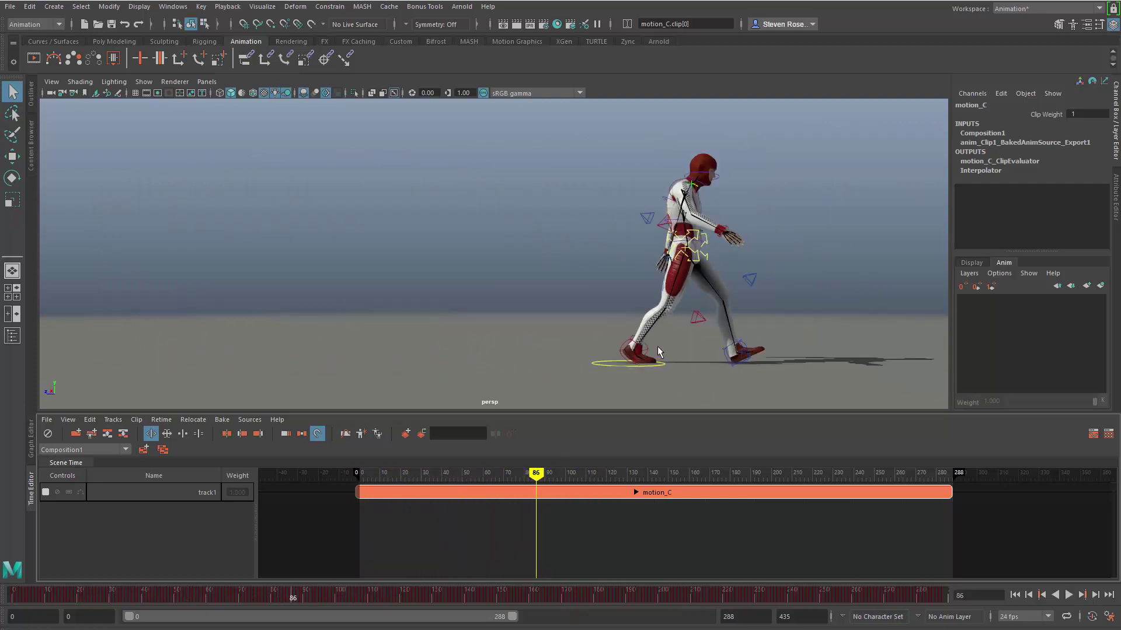
pyautogui.keyDown('alt'); pyautogui.moveTo(657, 347); pyautogui.dragTo(578, 351); pyautogui.keyUp('alt')
pyautogui.moveTo(544, 473); pyautogui.dragTo(371, 475)
pyautogui.keyDown('alt'); pyautogui.moveTo(319, 317); pyautogui.dragTo(513, 345); pyautogui.keyUp('alt')
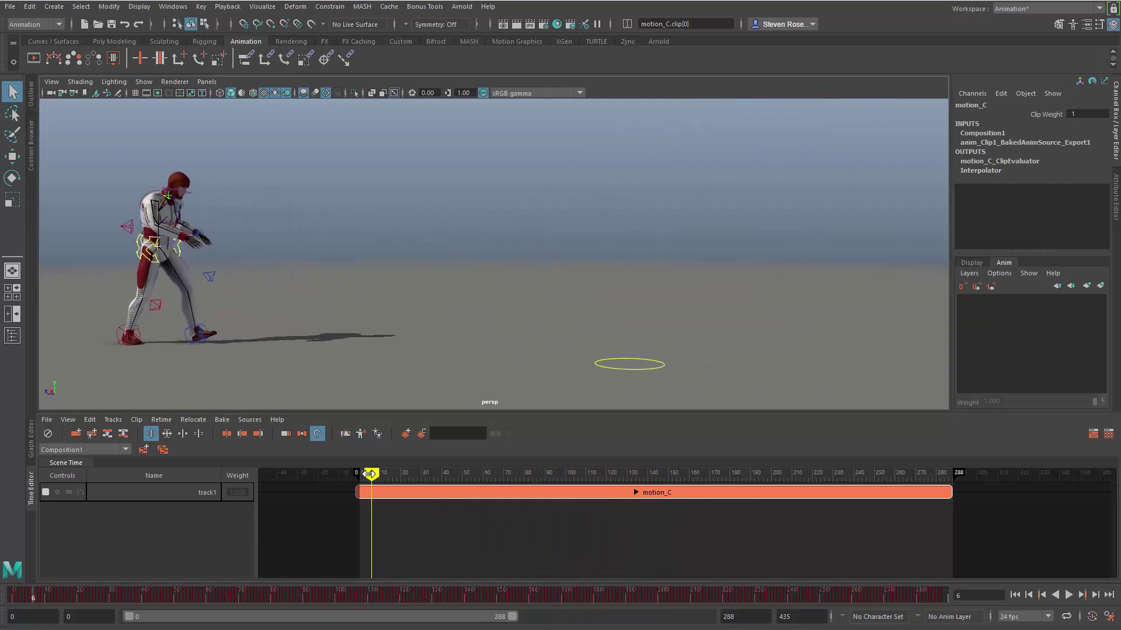
pyautogui.moveTo(370, 474); pyautogui.dragTo(674, 476)
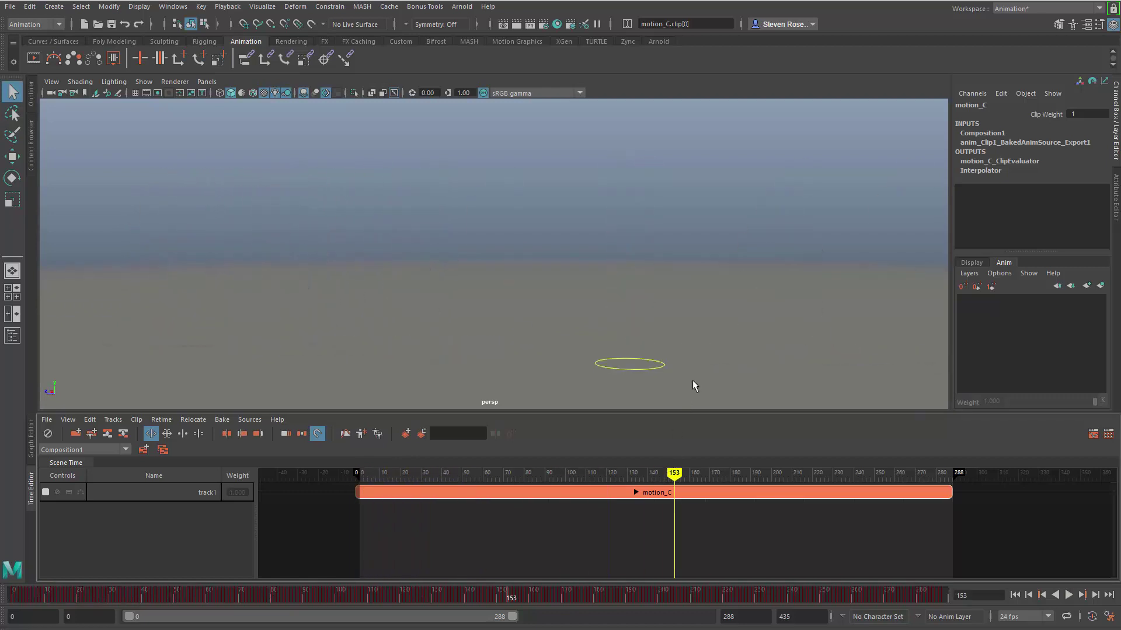
pyautogui.scroll(-4, 692, 381)
pyautogui.keyDown('alt'); pyautogui.moveTo(720, 268); pyautogui.dragTo(703, 354); pyautogui.keyUp('alt')
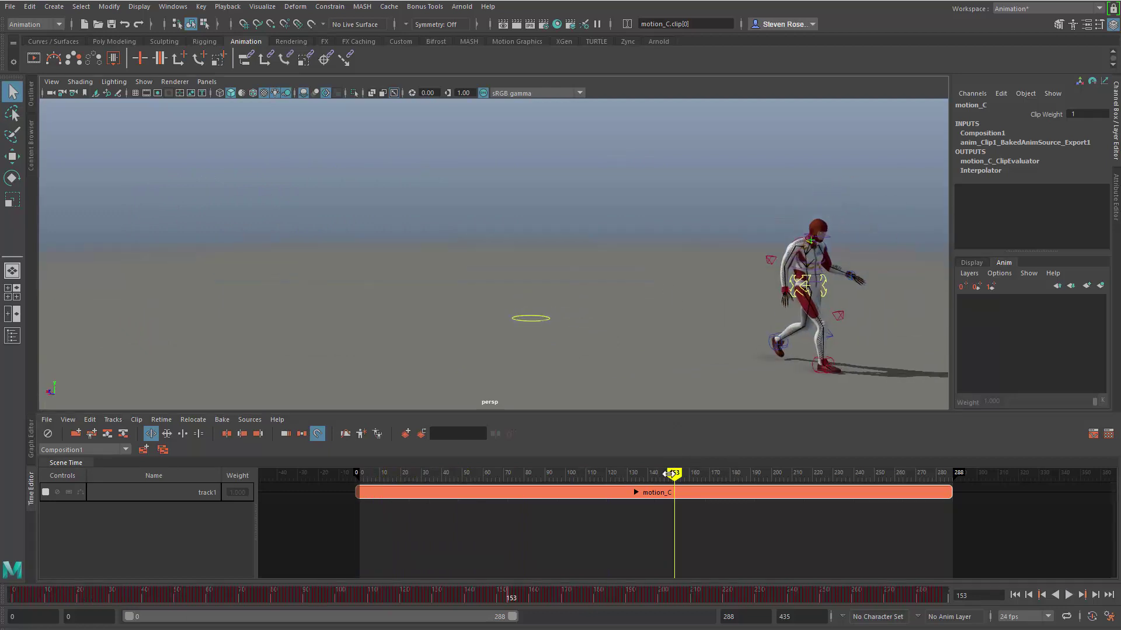
pyautogui.moveTo(668, 474); pyautogui.dragTo(382, 474)
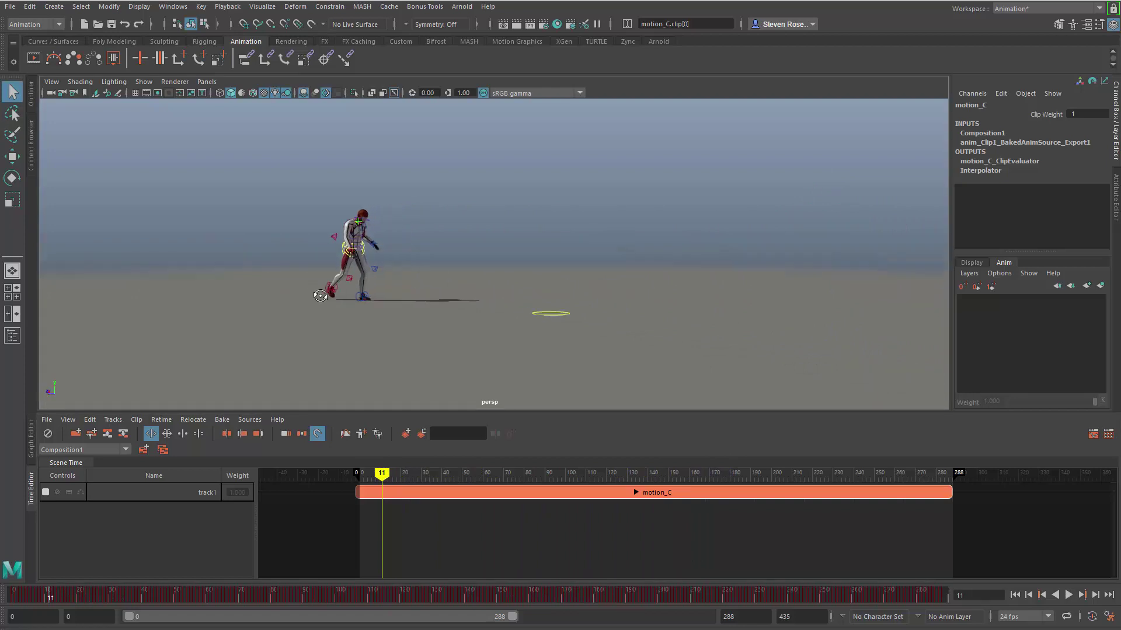
pyautogui.keyDown('alt'); pyautogui.moveTo(321, 296); pyautogui.dragTo(390, 307); pyautogui.keyUp('alt')
pyautogui.keyDown('alt'); pyautogui.moveTo(390, 307); pyautogui.dragTo(535, 336, button='right'); pyautogui.keyUp('alt')
pyautogui.keyDown('alt'); pyautogui.moveTo(534, 336); pyautogui.dragTo(601, 332, button='middle'); pyautogui.keyUp('alt')
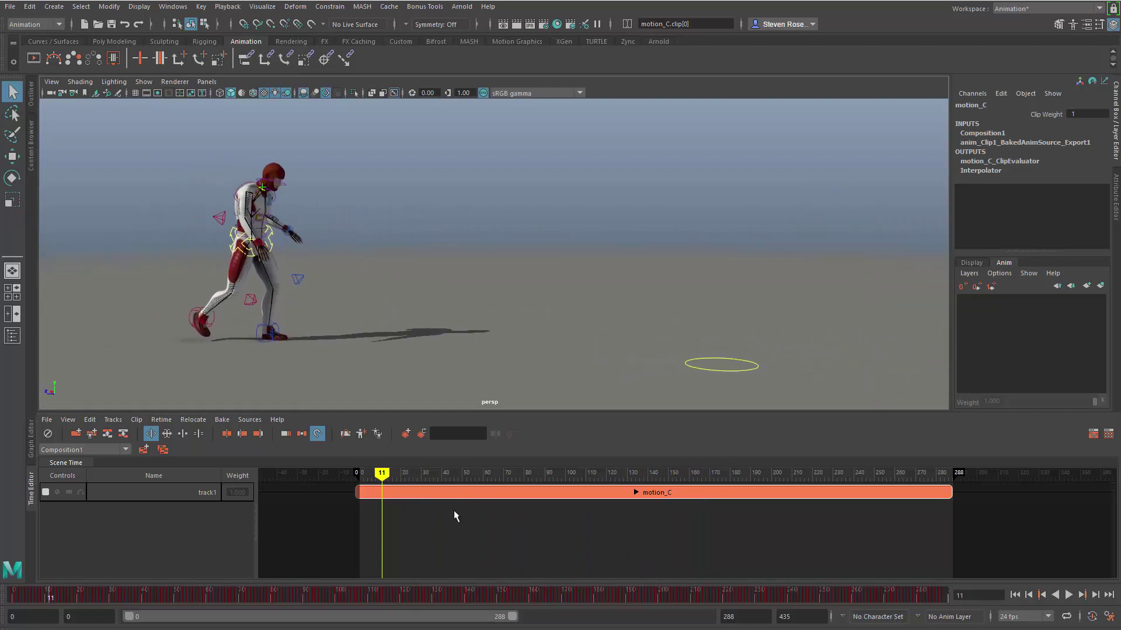
# Trim the motion_C clip before frame 27, where the walk cycle is to start.
pyautogui.hotkey('alt', 'v')
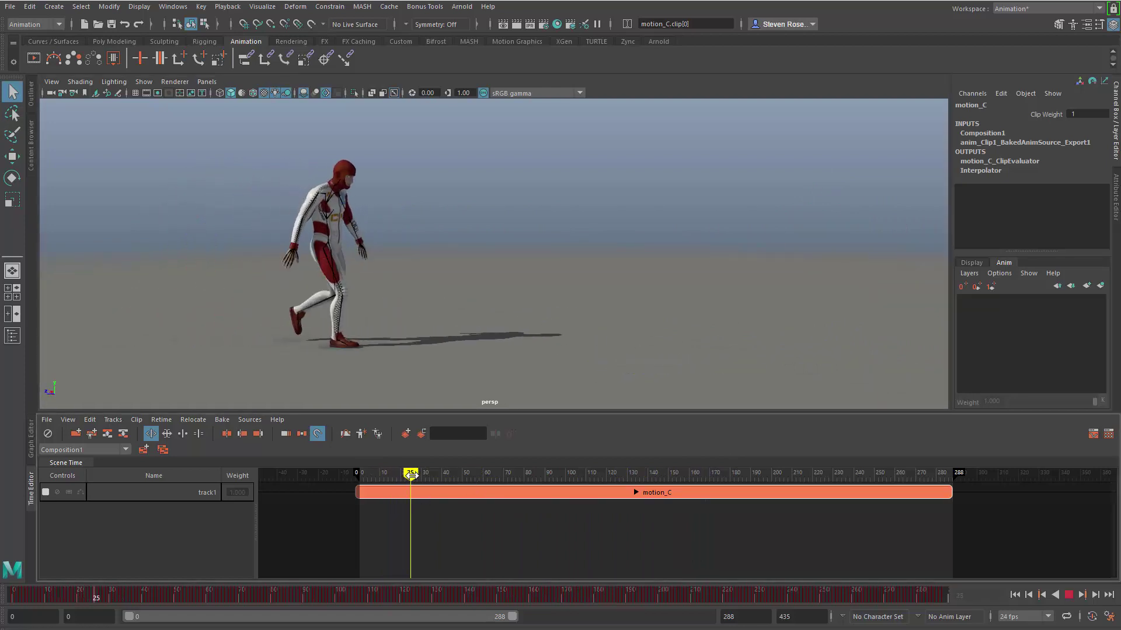
pyautogui.moveTo(411, 474)
pyautogui.mouseDown()
pyautogui.moveTo(387, 474)
pyautogui.moveTo(415, 480)
pyautogui.mouseUp()
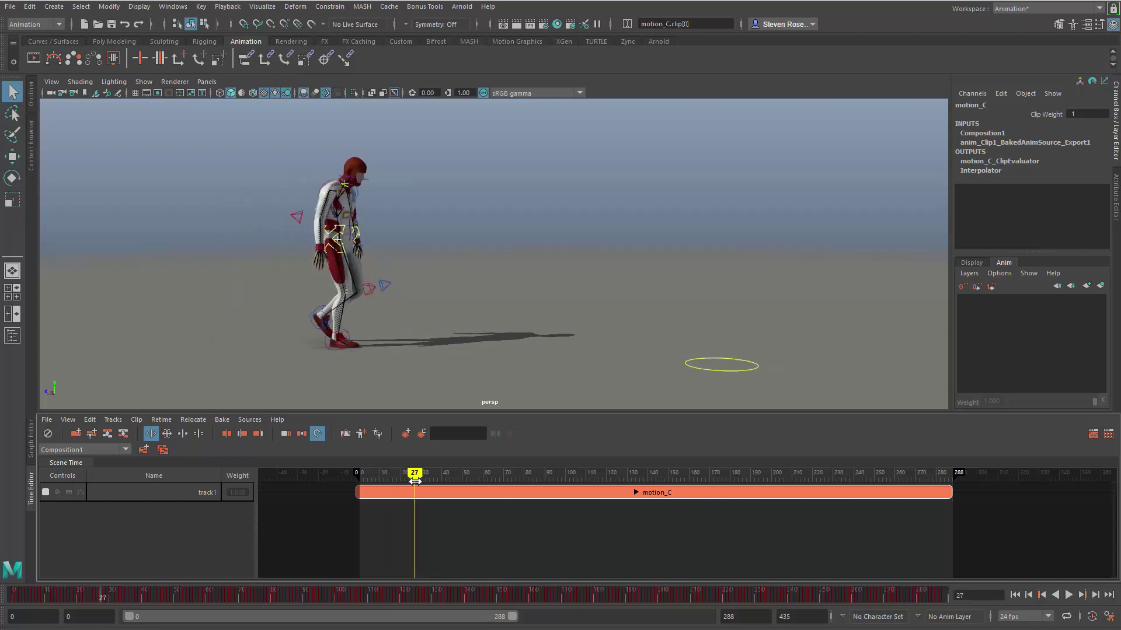
pyautogui.keyDown('alt'); pyautogui.moveTo(284, 319); pyautogui.dragTo(332, 350); pyautogui.keyUp('alt')
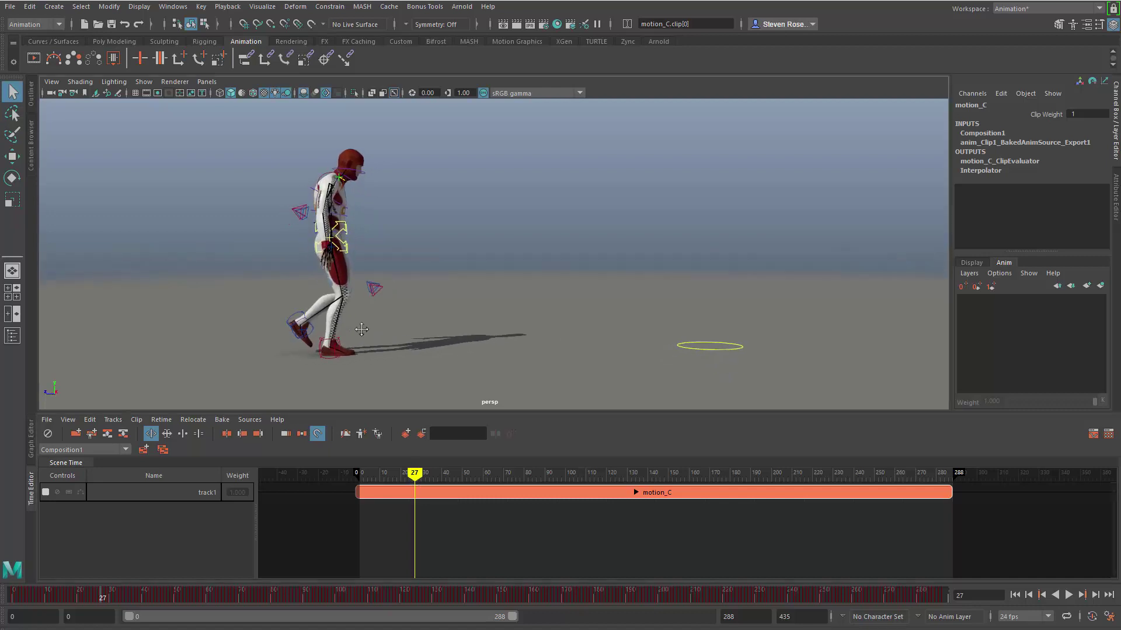
pyautogui.keyDown('alt'); pyautogui.moveTo(332, 350); pyautogui.dragTo(412, 326, button='middle'); pyautogui.keyUp('alt')
pyautogui.keyDown('alt'); pyautogui.moveTo(412, 327); pyautogui.dragTo(421, 334, button='right'); pyautogui.keyUp('alt')
pyautogui.keyDown('alt'); pyautogui.moveTo(421, 334); pyautogui.dragTo(437, 337); pyautogui.keyUp('alt')
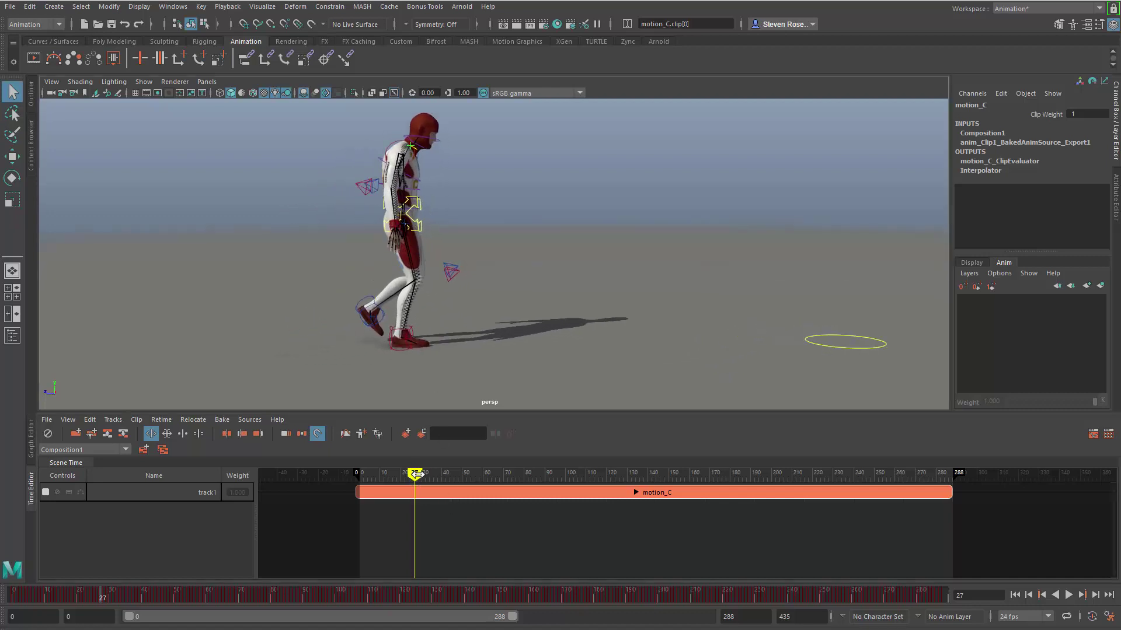
pyautogui.hotkey('alt', 'v')
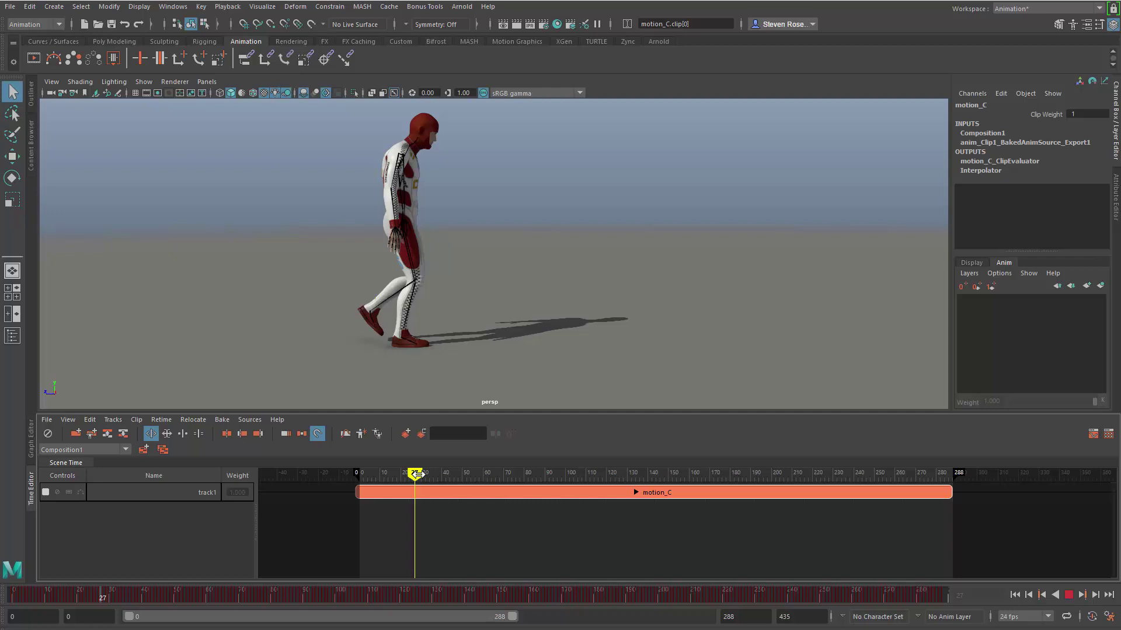
pyautogui.hotkey('alt', 'v')
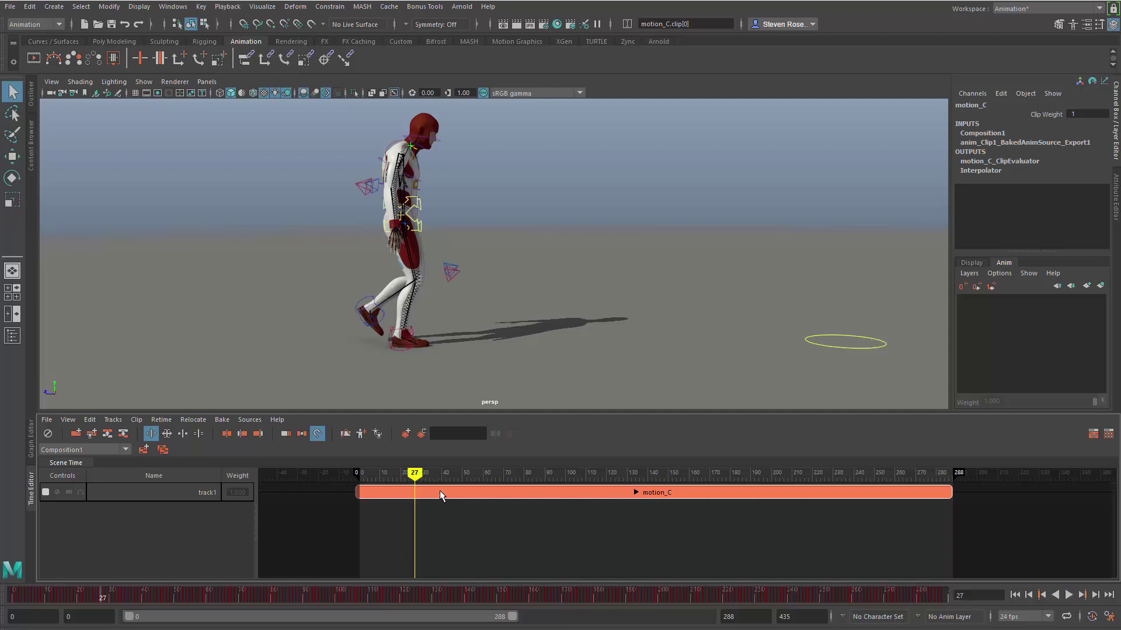
pyautogui.click(241, 434)
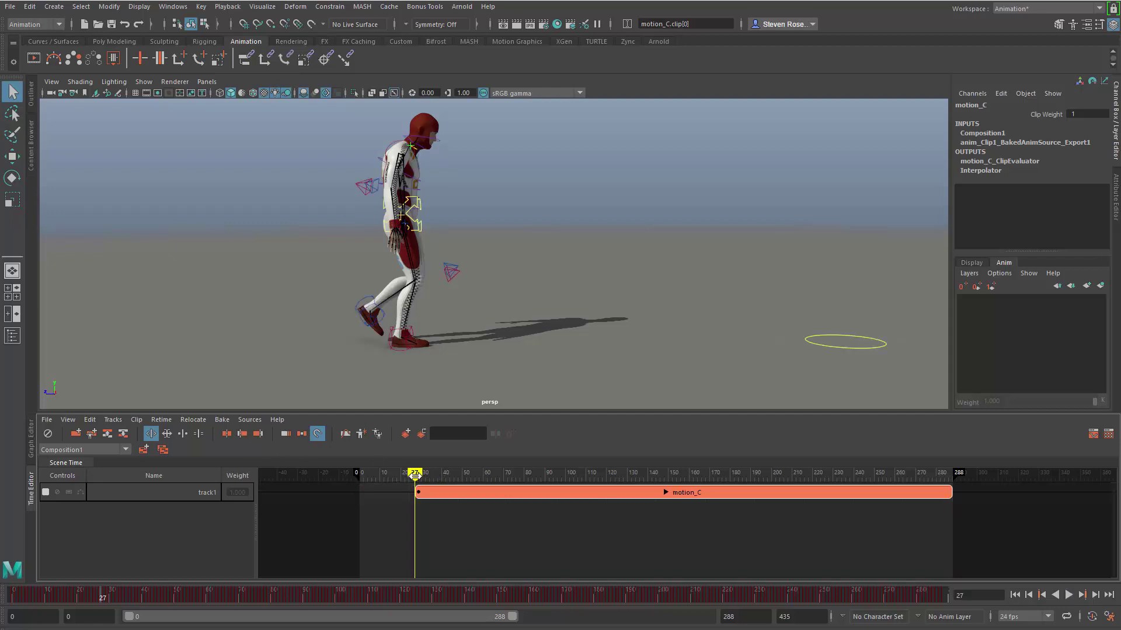
# Trim the motion_C clip after frame 54, where the character reaches the matching pose again.
pyautogui.hotkey('alt', 'v')
pyautogui.moveTo(451, 478)
pyautogui.mouseDown()
pyautogui.moveTo(417, 480)
pyautogui.moveTo(470, 483)
pyautogui.mouseUp()
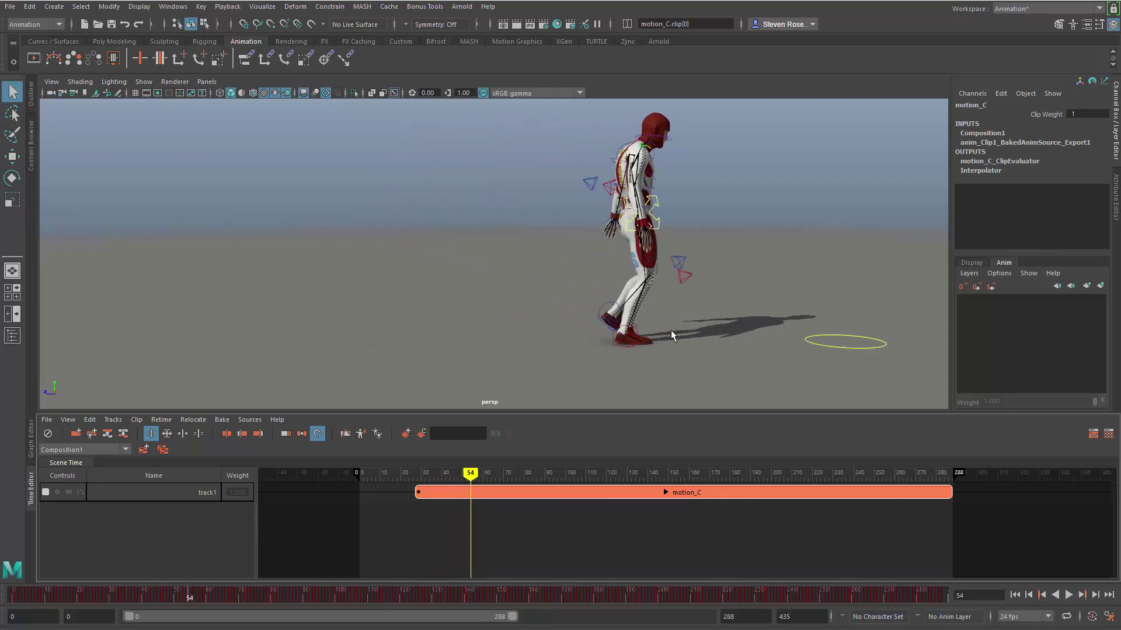
pyautogui.keyDown('alt'); pyautogui.moveTo(670, 331); pyautogui.dragTo(581, 349, button='middle'); pyautogui.keyUp('alt')
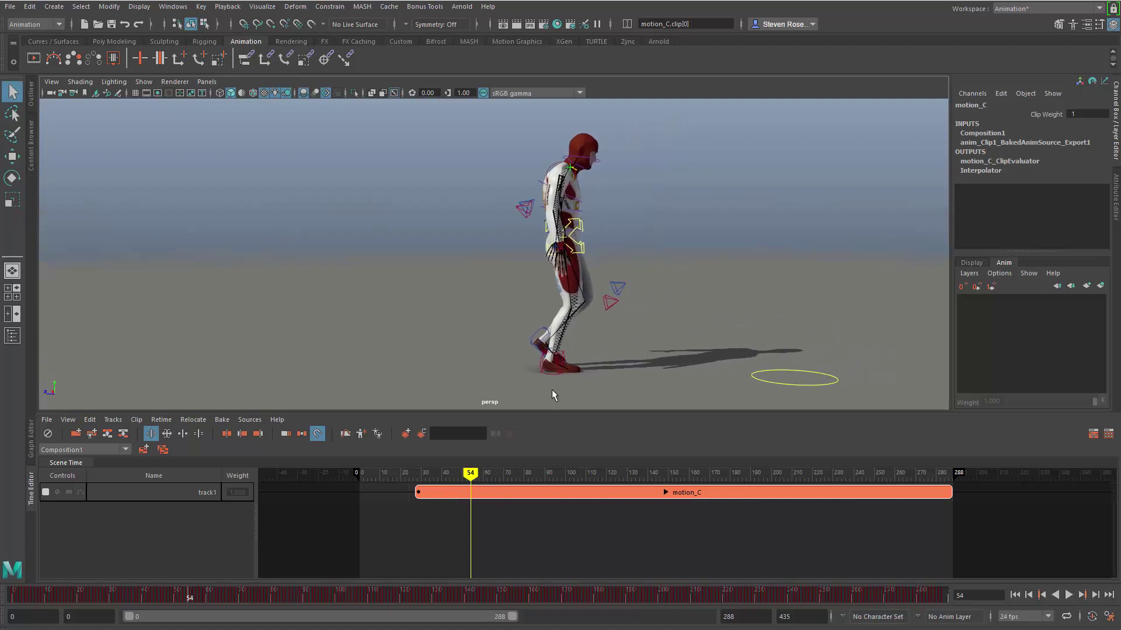
pyautogui.click(258, 434)
# Move the trimmed motion_C clip to start at frame 0 and frame it in the Time Editor.
pyautogui.moveTo(446, 492); pyautogui.dragTo(387, 474)
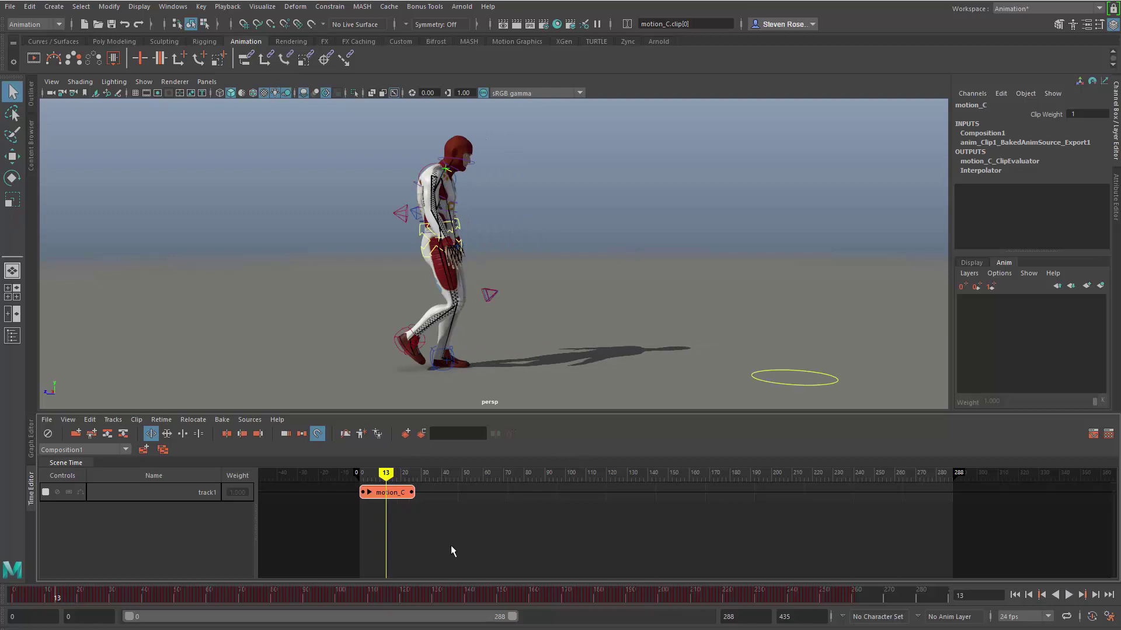
pyautogui.press('f')
pyautogui.scroll(-2, 705, 544)
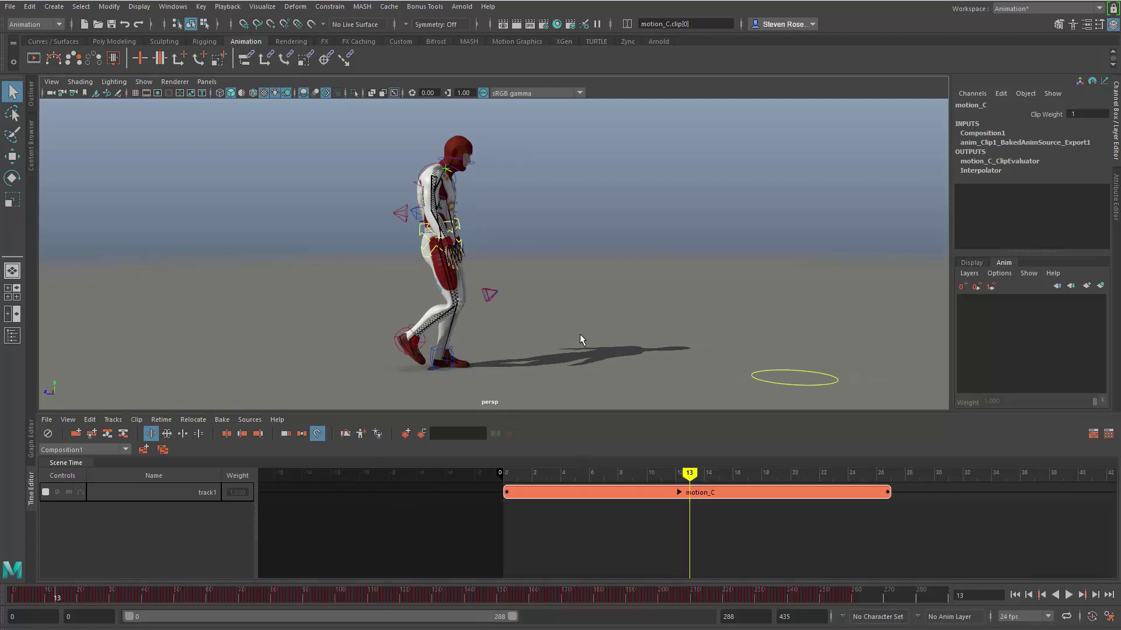
# Examine the trimmed walk cycle from the front and side at several frames, stopping at frame 4.
pyautogui.keyDown('alt'); pyautogui.moveTo(579, 334); pyautogui.dragTo(456, 329); pyautogui.keyUp('alt')
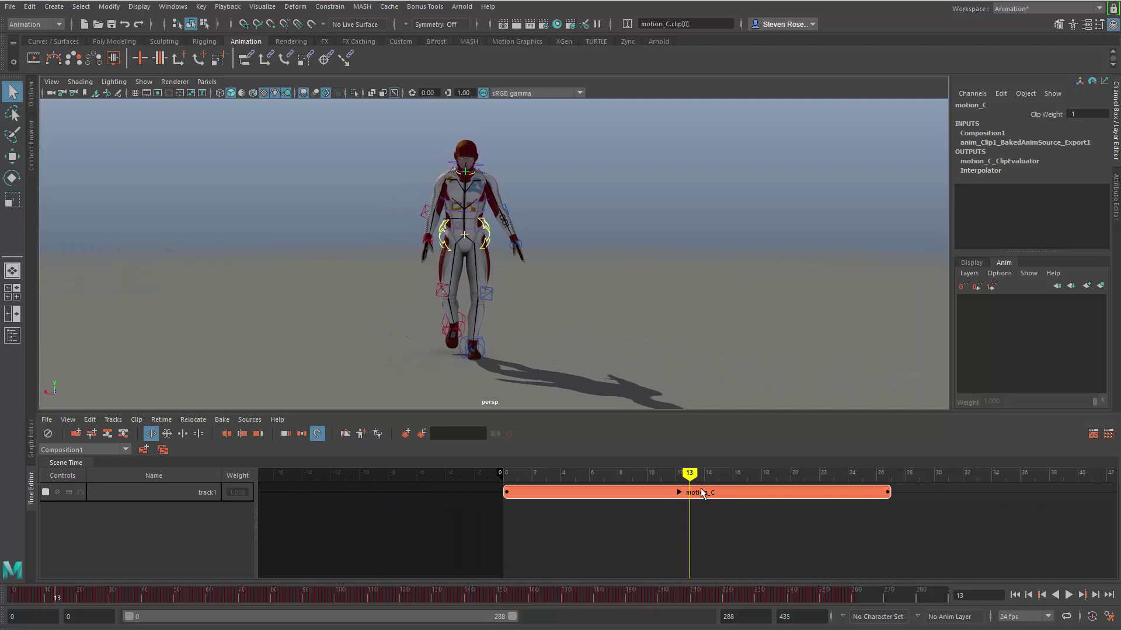
pyautogui.moveTo(690, 473); pyautogui.dragTo(641, 471)
pyautogui.keyDown('alt'); pyautogui.moveTo(438, 322); pyautogui.dragTo(553, 314); pyautogui.keyUp('alt')
pyautogui.moveTo(646, 470); pyautogui.dragTo(490, 412)
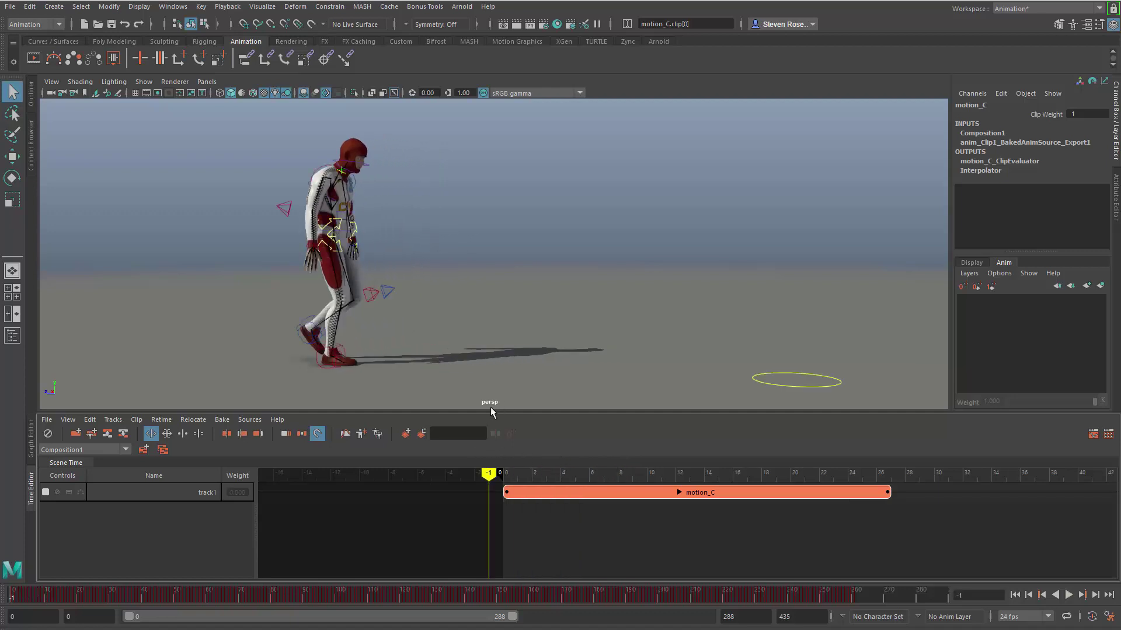
pyautogui.keyDown('alt'); pyautogui.moveTo(466, 286); pyautogui.dragTo(444, 313); pyautogui.keyUp('alt')
pyautogui.keyDown('alt'); pyautogui.moveTo(445, 314); pyautogui.dragTo(585, 410, button='right'); pyautogui.keyUp('alt')
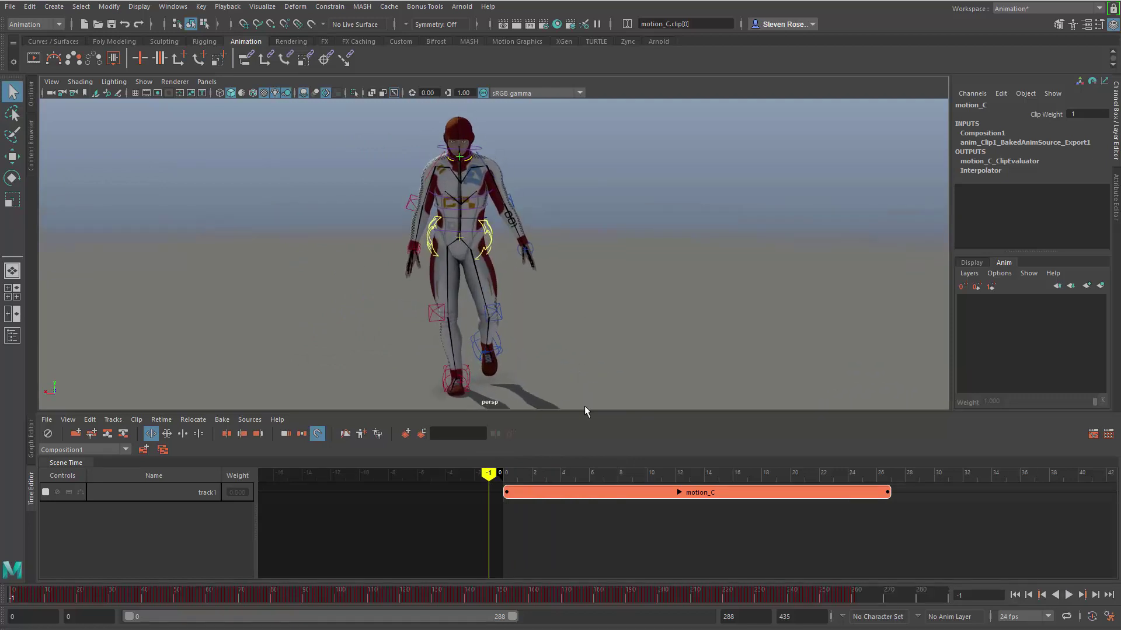
pyautogui.keyDown('alt'); pyautogui.moveTo(642, 523); pyautogui.dragTo(536, 533, button='middle'); pyautogui.keyUp('alt')
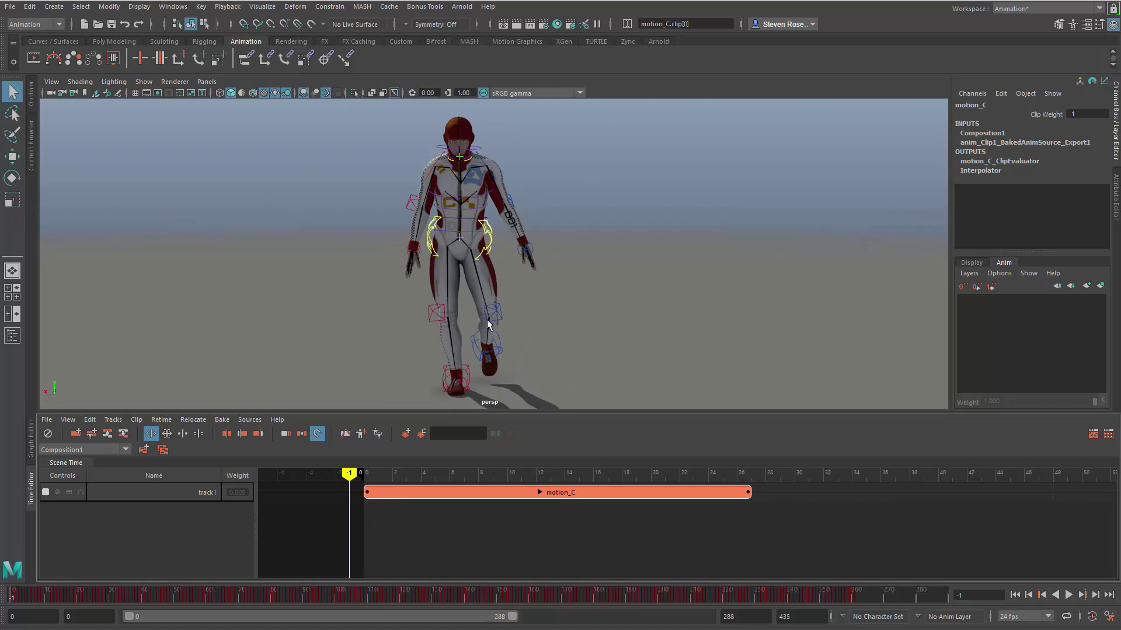
pyautogui.scroll(-1, 487, 326)
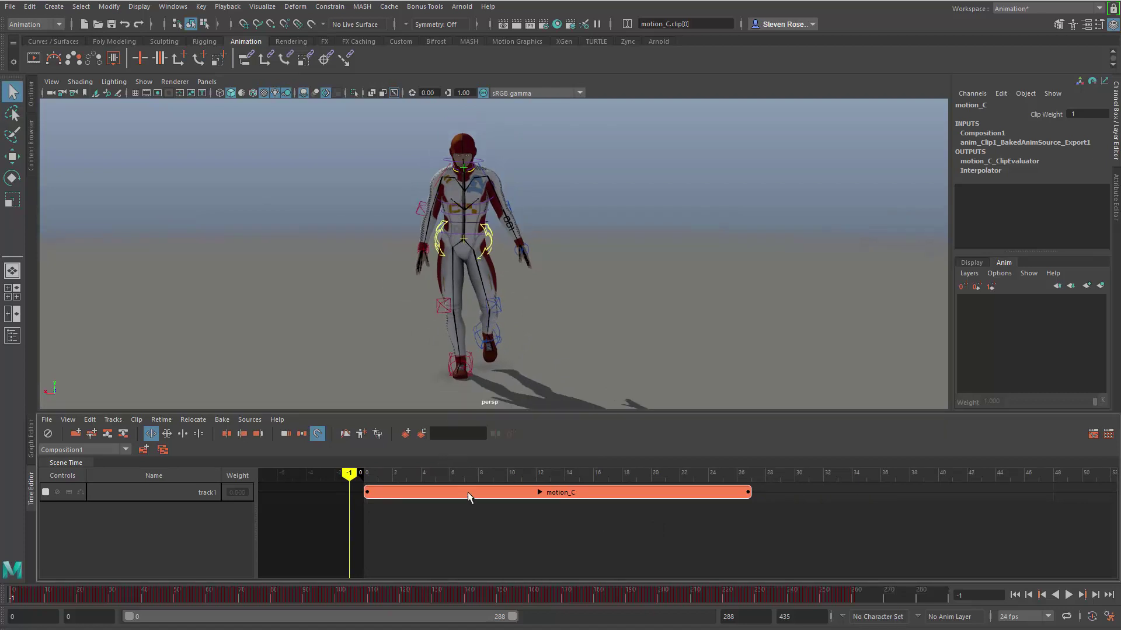
pyautogui.moveTo(349, 474); pyautogui.dragTo(417, 482)
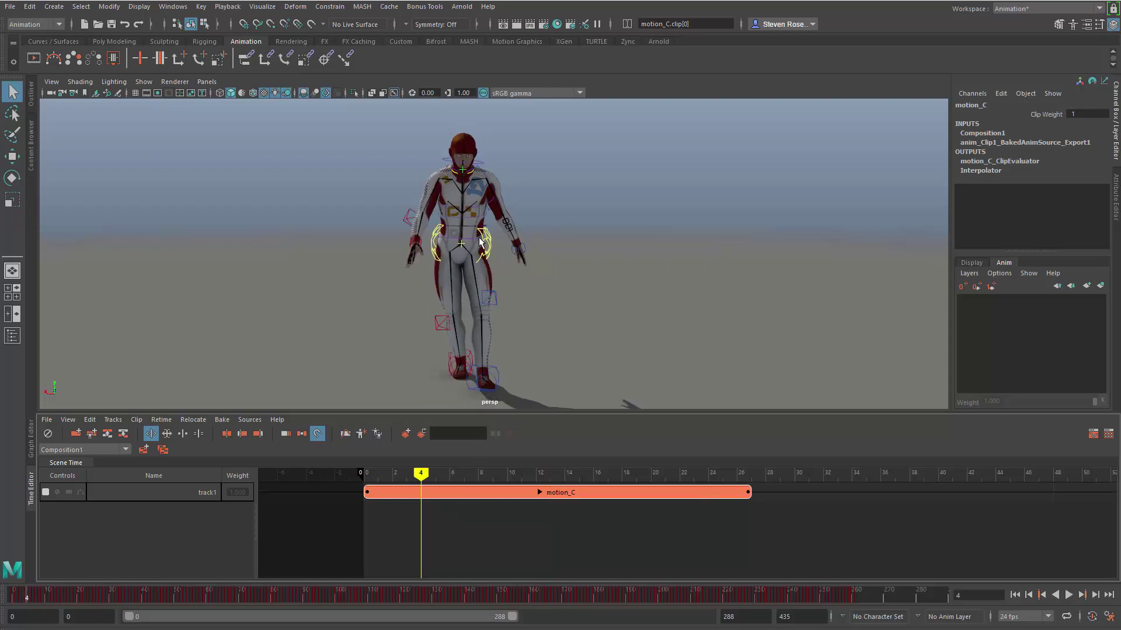
# Create an additive layer on the motion_C clip and select that layer.
pyautogui.rightClick(459, 495)
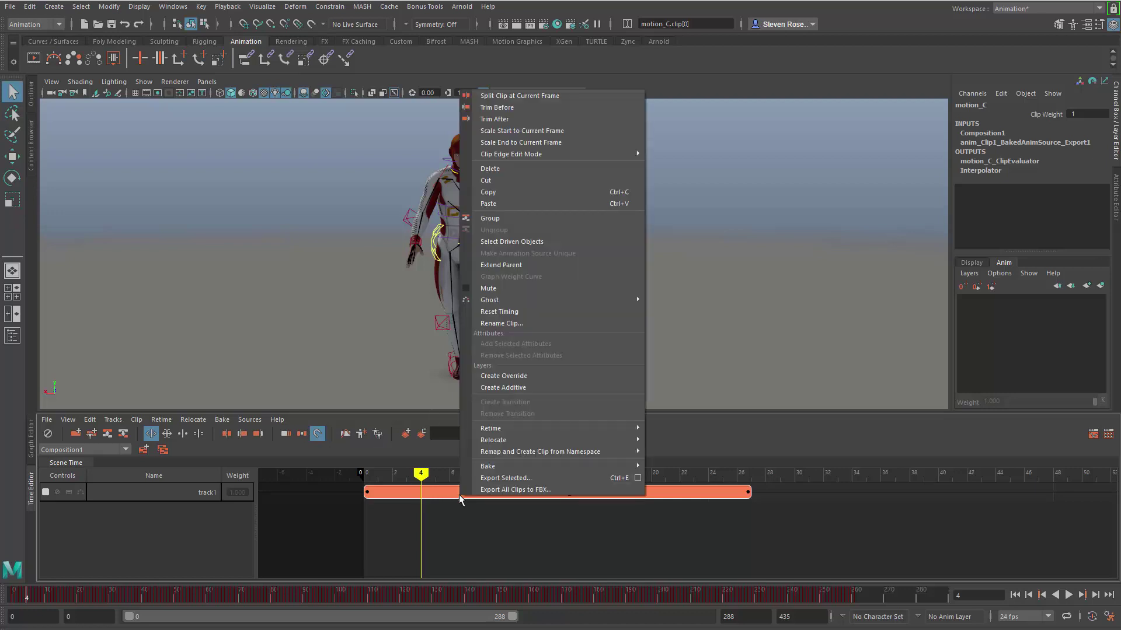
pyautogui.click(508, 387)
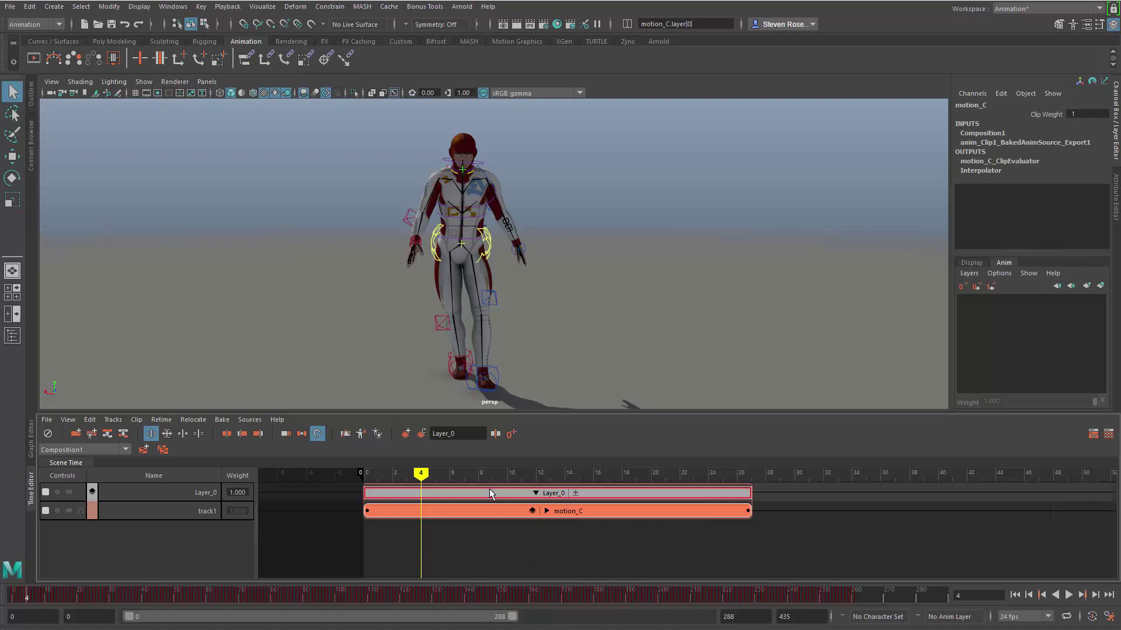
pyautogui.click(471, 496)
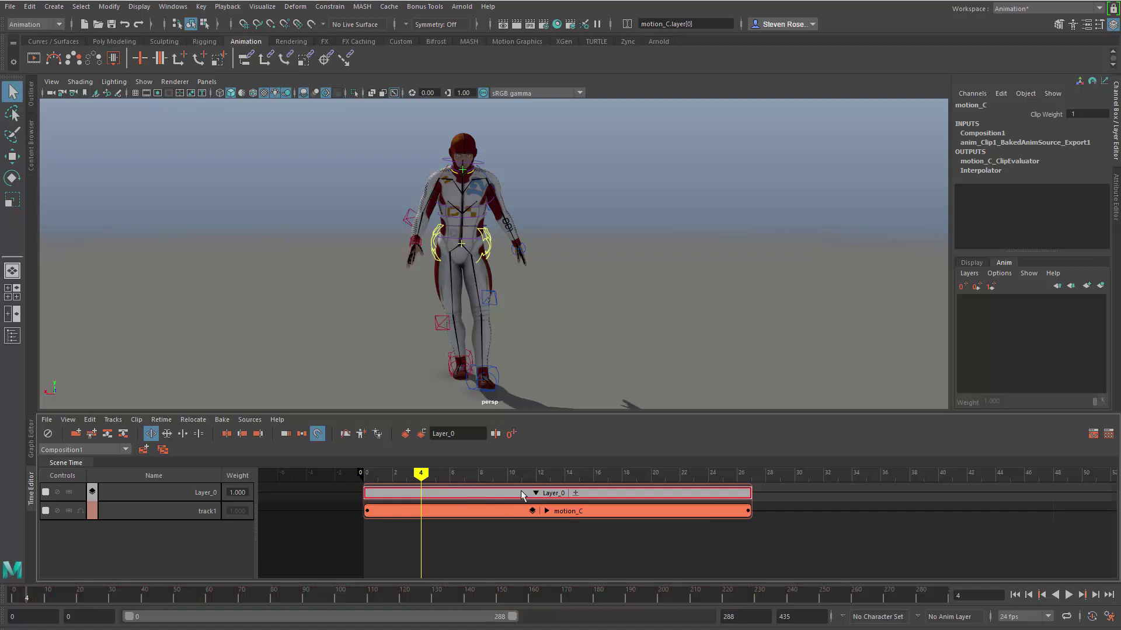
# Add the PelvisGlobal control to Layer_0 and enlarge the Time Editor to show all its channels.
pyautogui.click(488, 248)
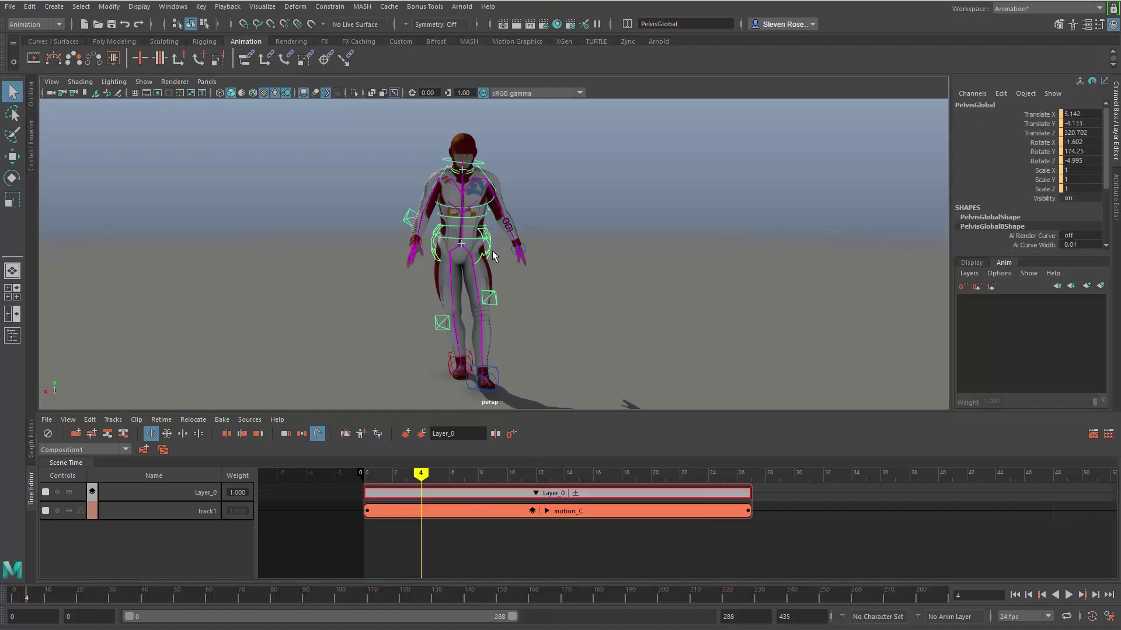
pyautogui.rightClick(453, 496)
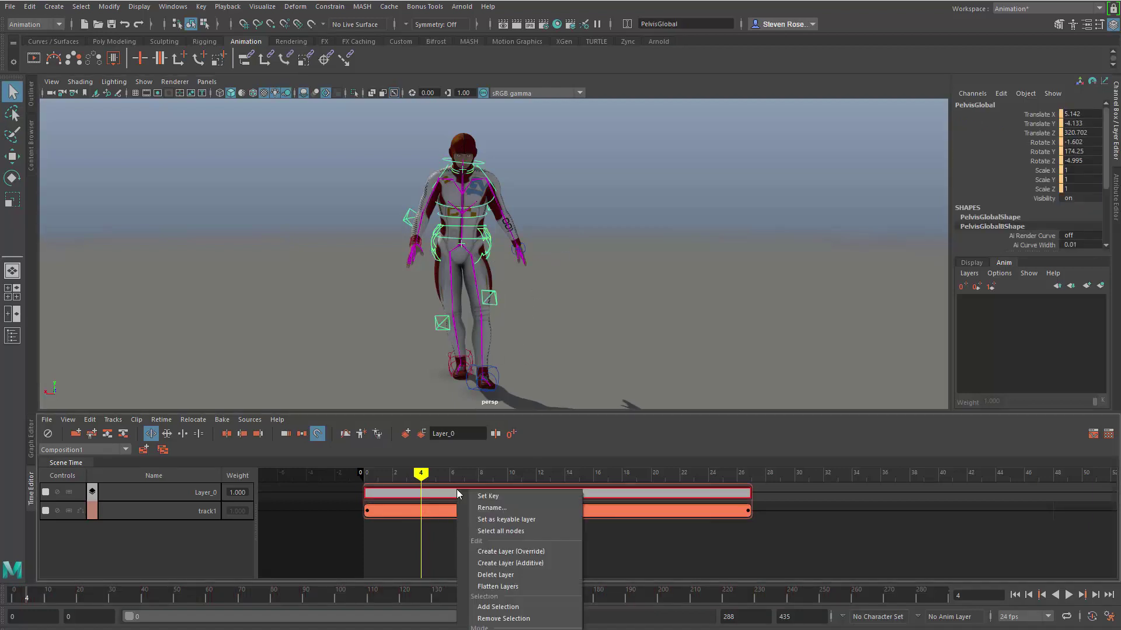
pyautogui.click(521, 607)
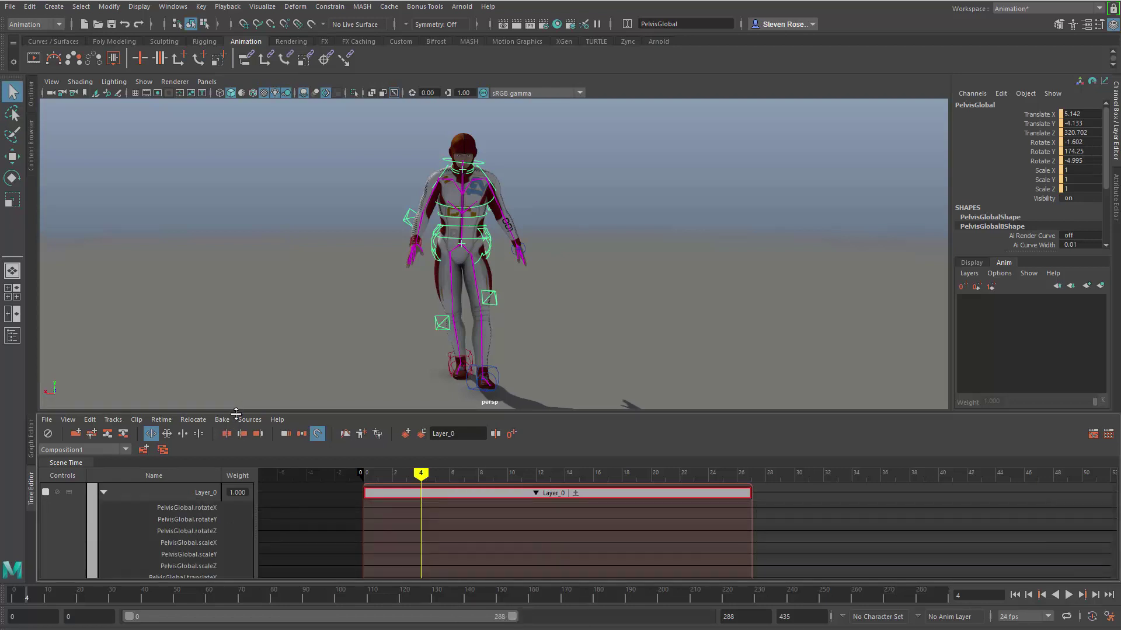
pyautogui.moveTo(236, 413); pyautogui.dragTo(295, 342)
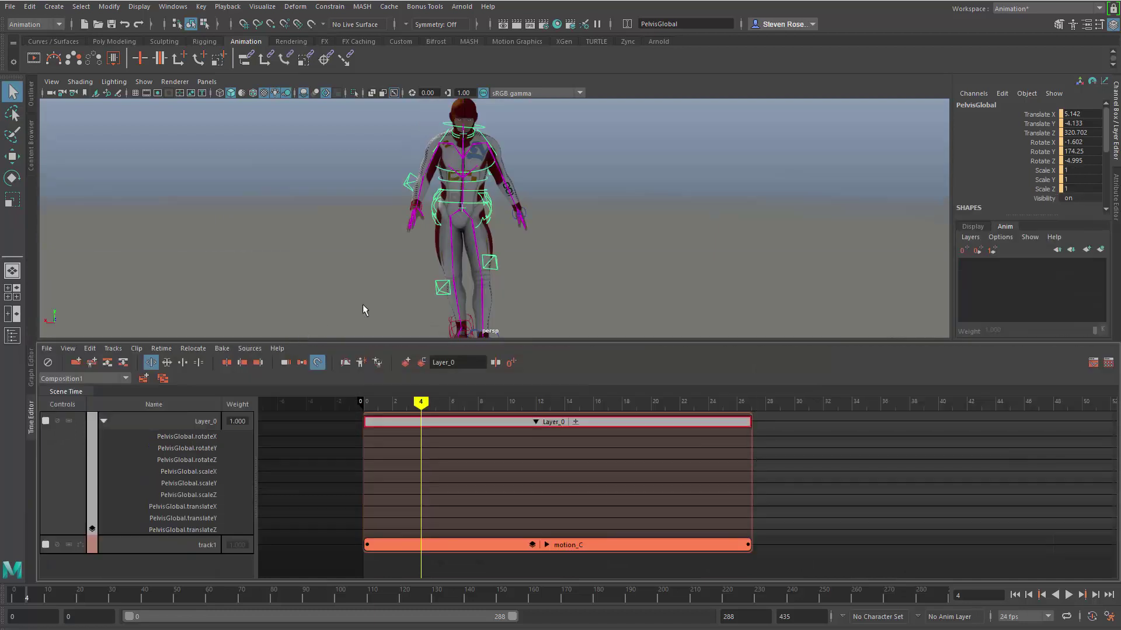
# Add the left and right hand controls to Layer_0, and collapse the layer's channel list after checking it.
pyautogui.click(519, 214)
pyautogui.keyDown('shift'); pyautogui.click(415, 208); pyautogui.keyUp('shift')
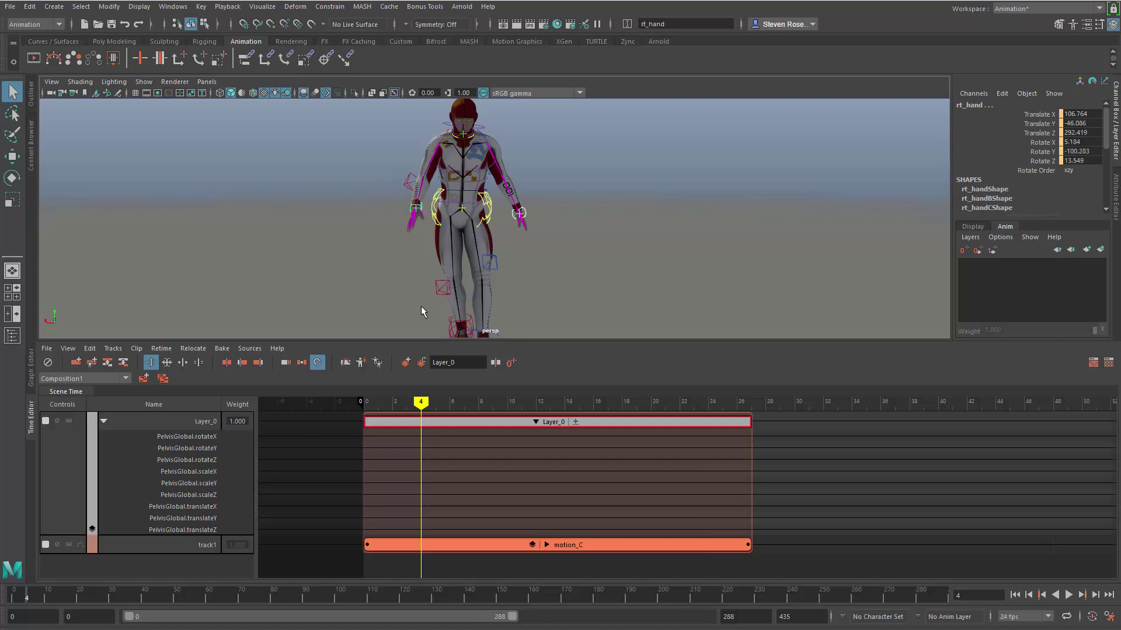
pyautogui.rightClick(458, 420)
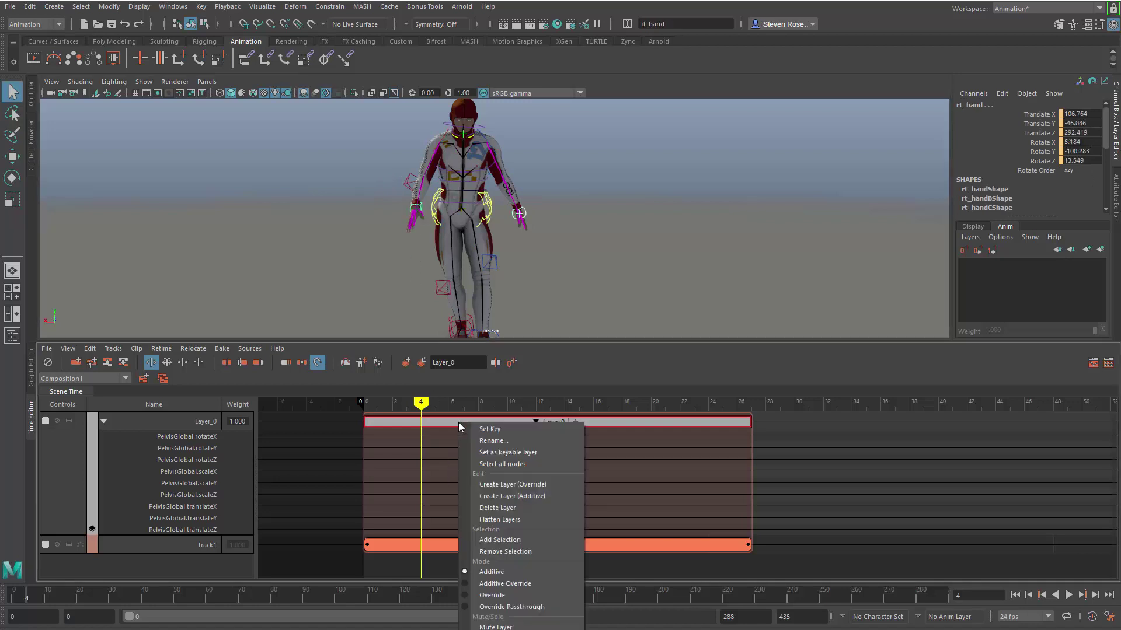
pyautogui.click(518, 540)
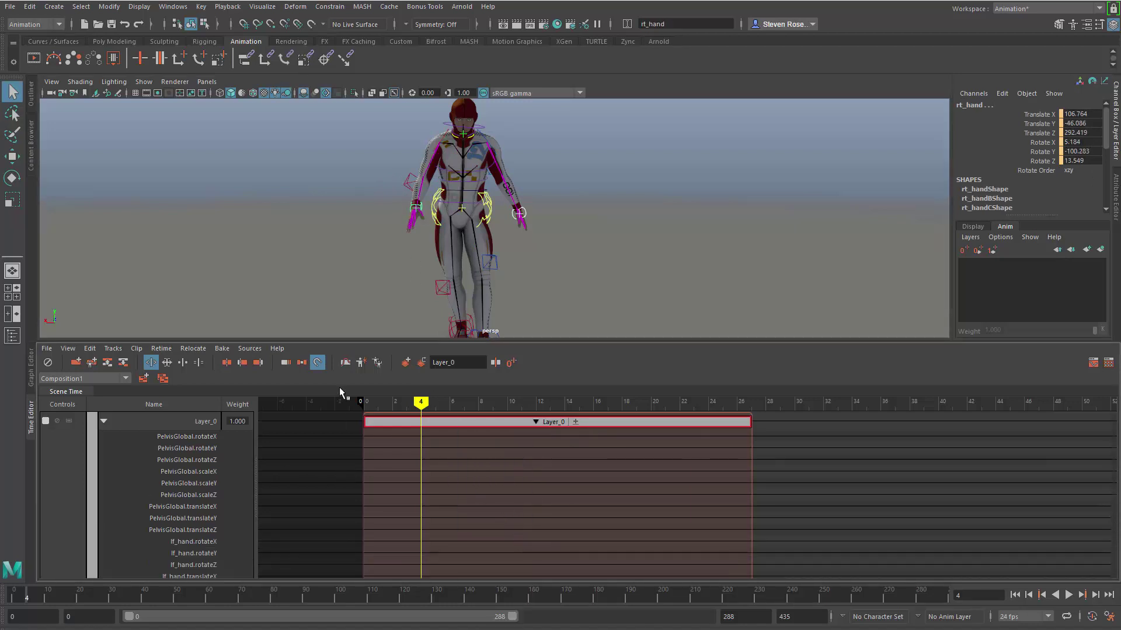
pyautogui.moveTo(368, 341); pyautogui.dragTo(368, 250)
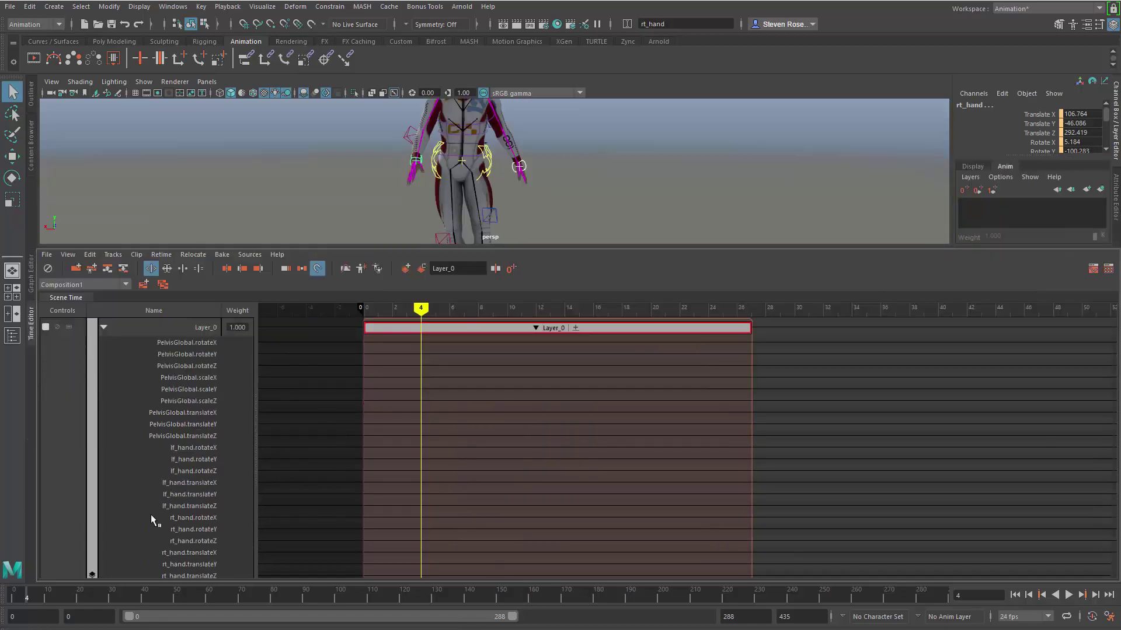
pyautogui.moveTo(438, 251); pyautogui.dragTo(440, 432)
pyautogui.click(536, 511)
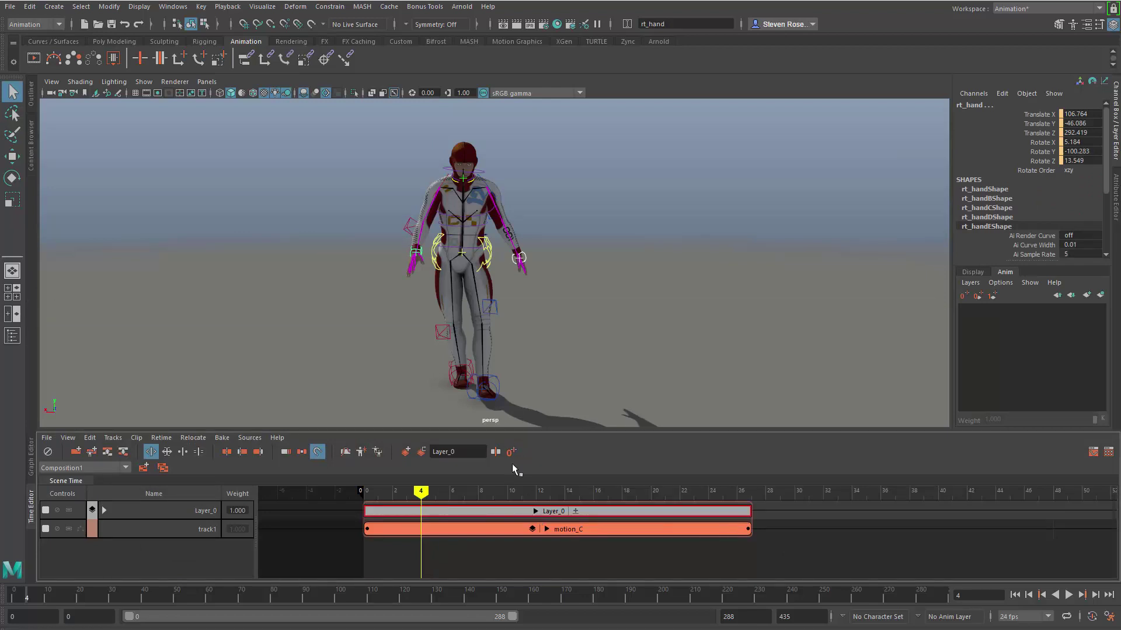
# Move the PelvisGlobal control sideways at frame 4 to about -1.45 in Translate X, keyed on Layer_0.
pyautogui.click(489, 257)
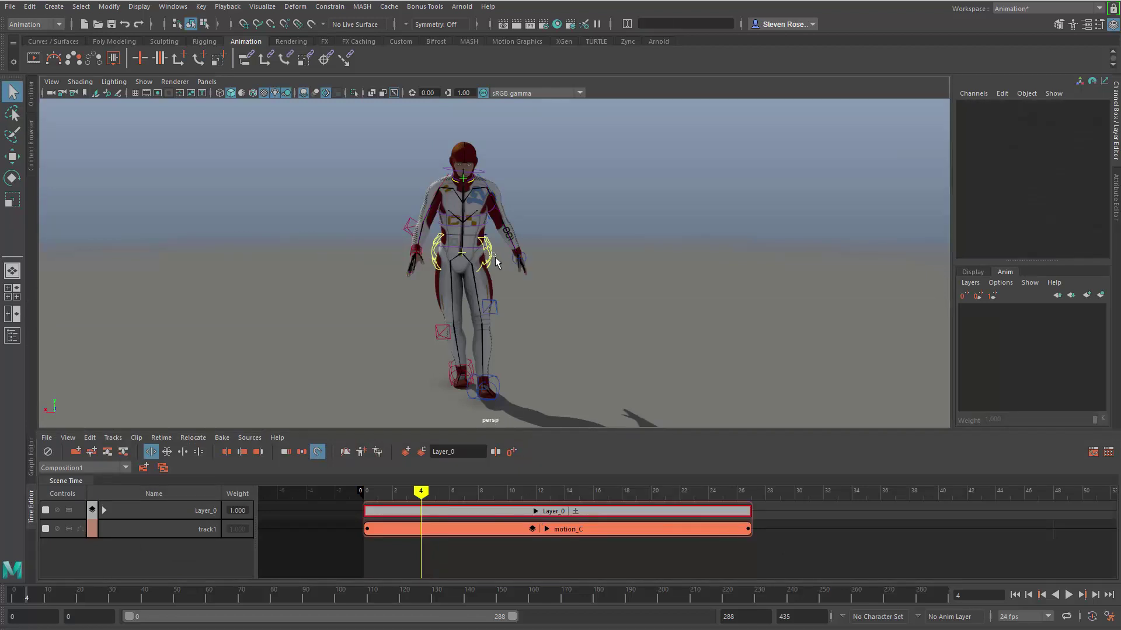
pyautogui.click(494, 262)
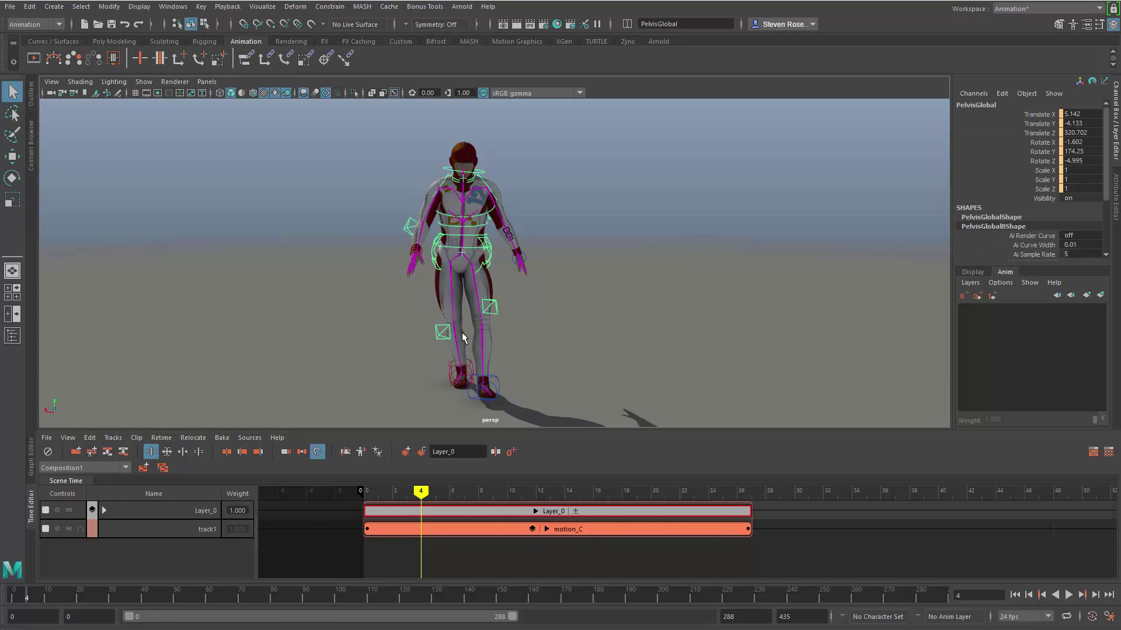
pyautogui.press('w')
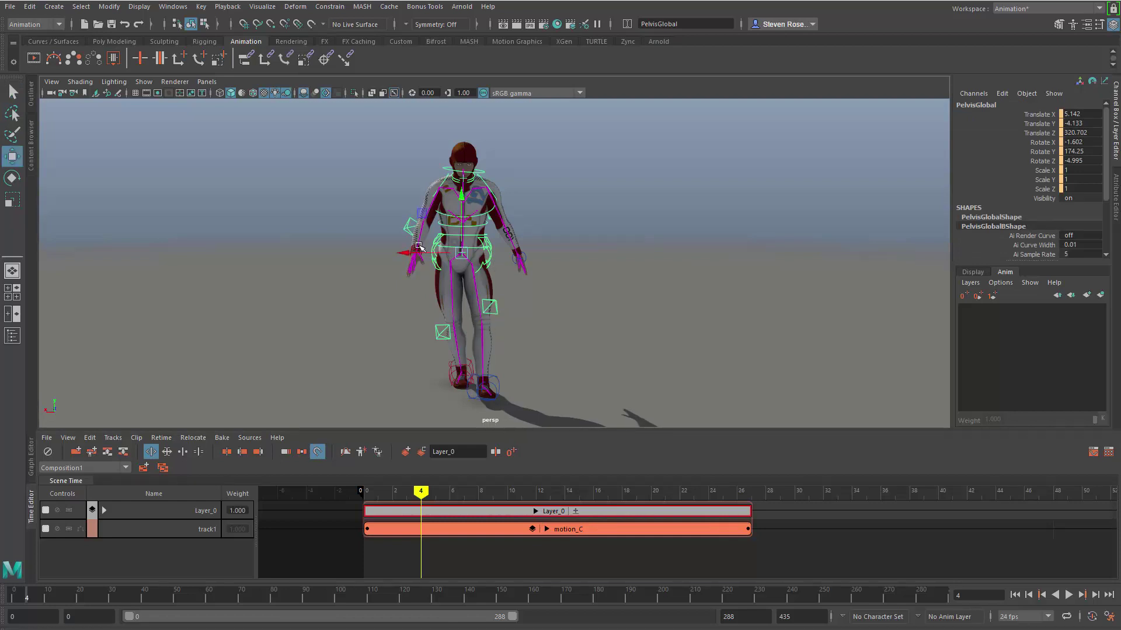
pyautogui.moveTo(421, 255); pyautogui.dragTo(432, 255)
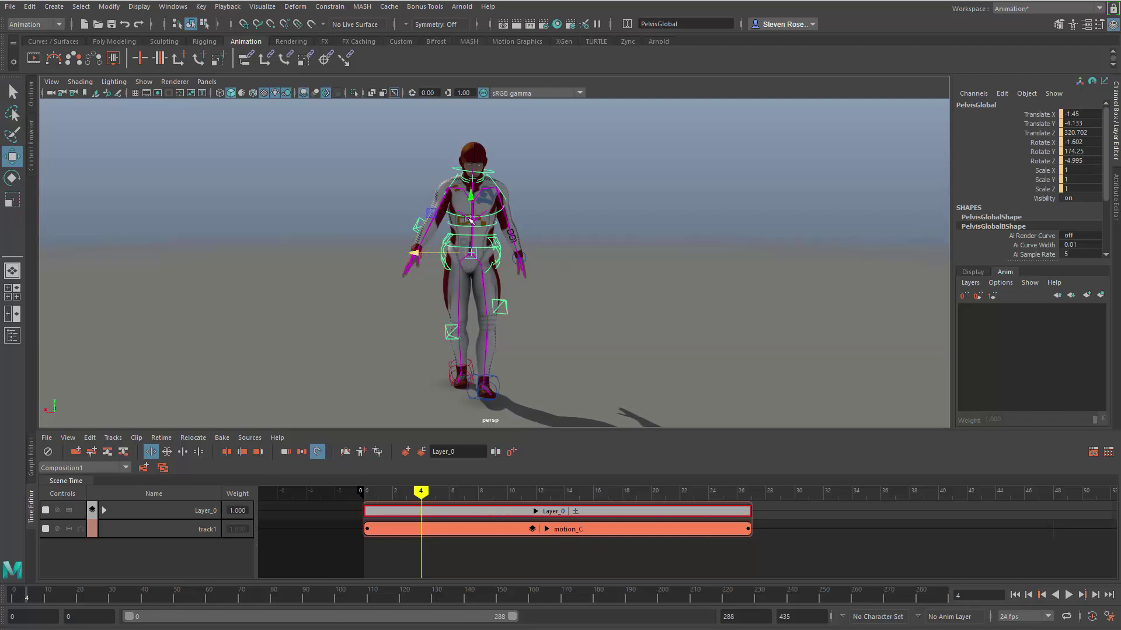
pyautogui.keyDown('alt'); pyautogui.moveTo(487, 316); pyautogui.dragTo(519, 315, button='right'); pyautogui.keyUp('alt')
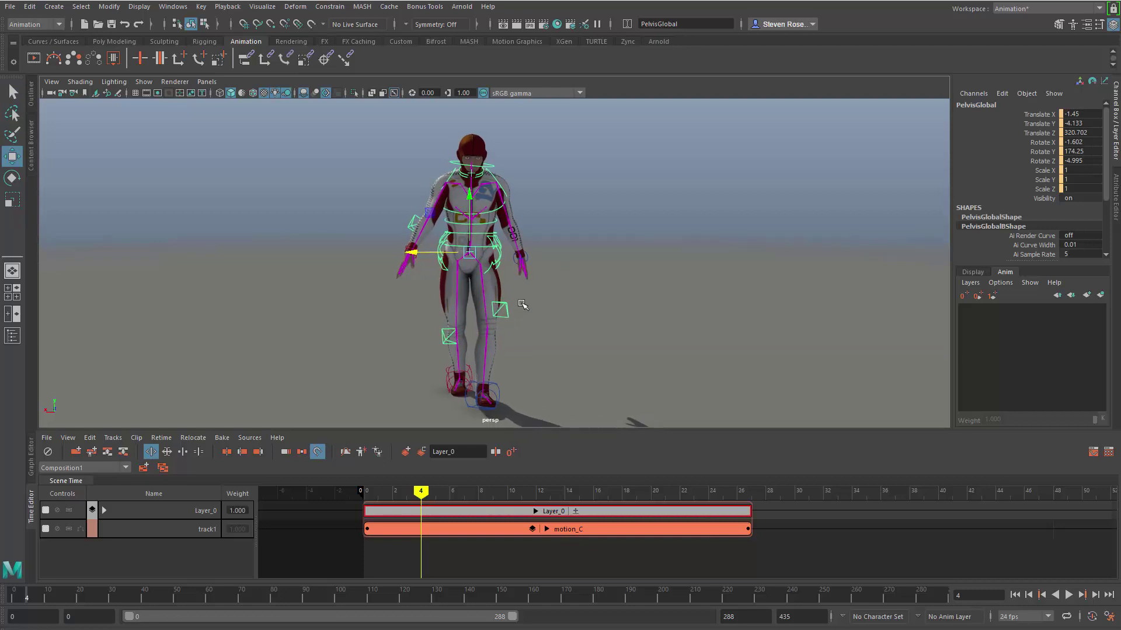
pyautogui.keyDown('alt'); pyautogui.moveTo(520, 303); pyautogui.dragTo(520, 300); pyautogui.keyUp('alt')
pyautogui.keyDown('alt'); pyautogui.moveTo(520, 300); pyautogui.dragTo(526, 293, button='middle'); pyautogui.keyUp('alt')
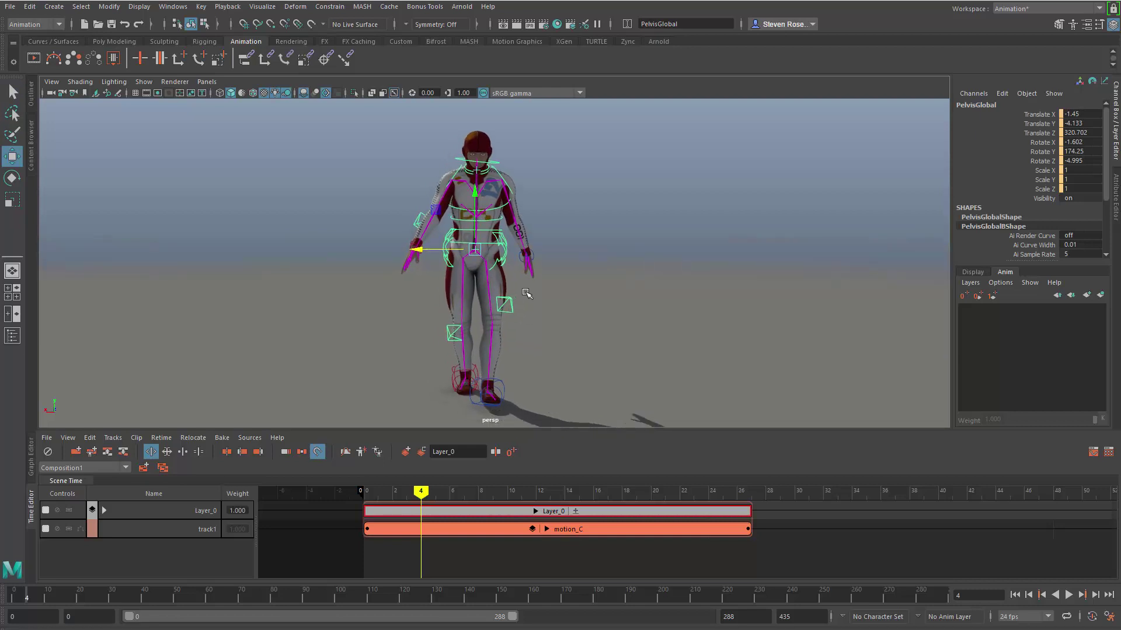
# Inspect the PelvisGlobal keys on Layer_0, play the walk, and compare the pose with the layer muted and unmuted.
pyautogui.click(535, 511)
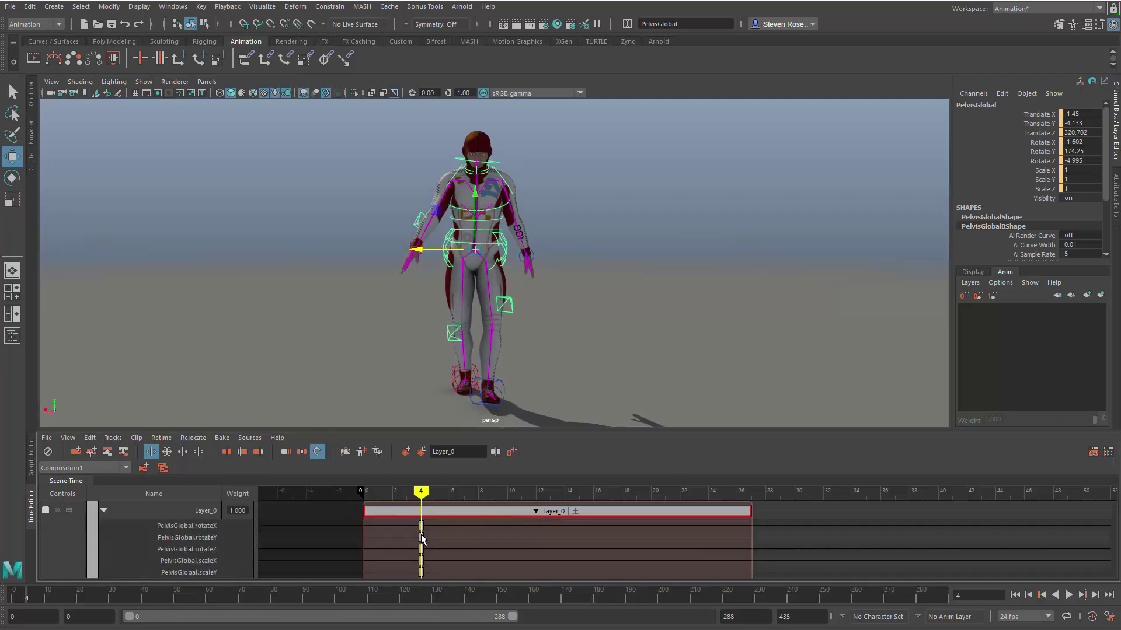
pyautogui.click(535, 511)
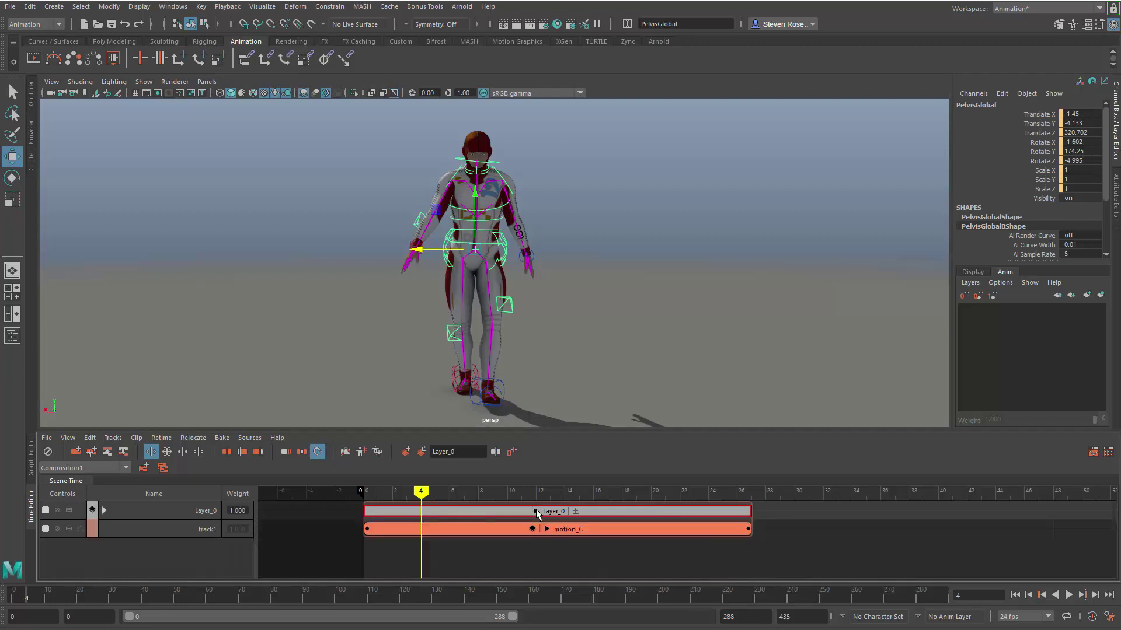
pyautogui.hotkey('alt', 'v')
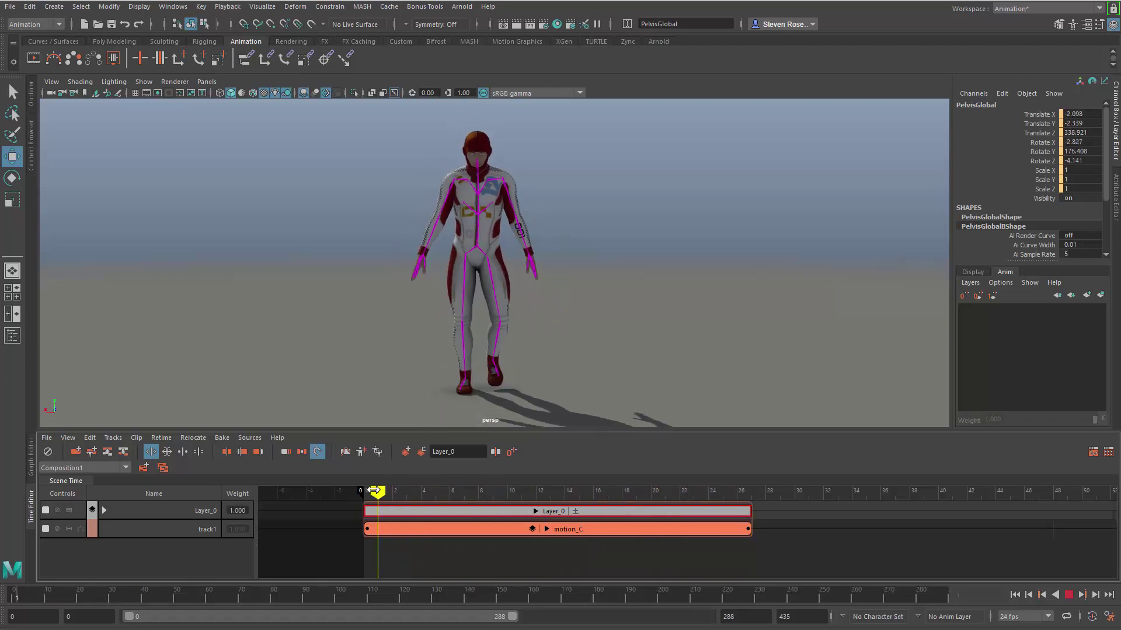
pyautogui.hotkey('alt', 'v')
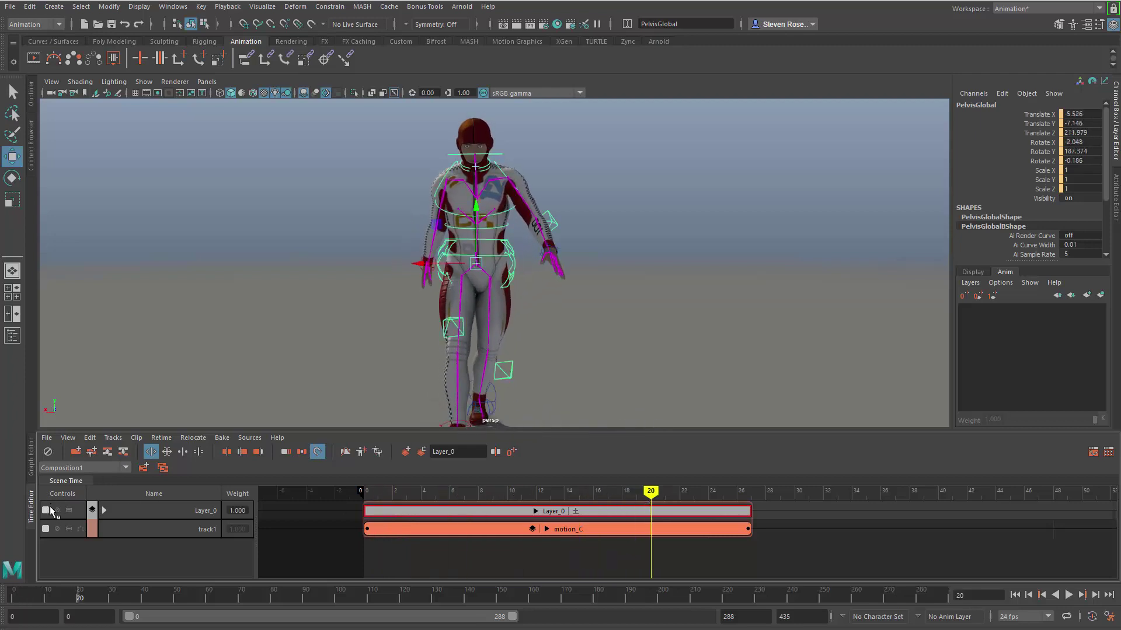
pyautogui.click(57, 510)
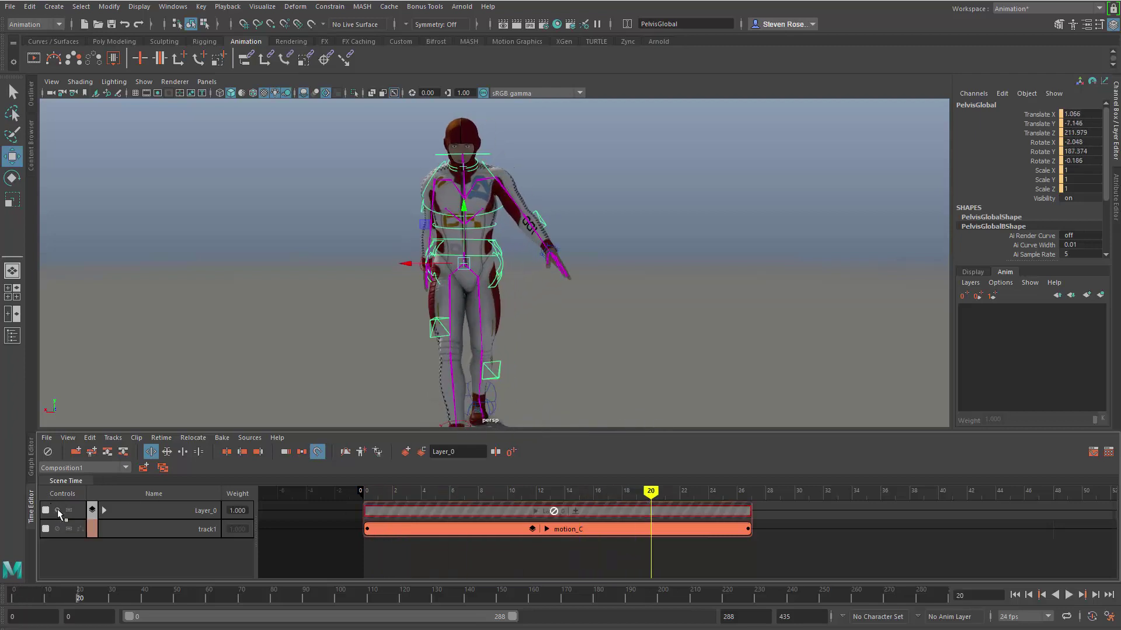
pyautogui.click(57, 510)
pyautogui.click(57, 510)
pyautogui.click(57, 510)
# At frame 19, move the left hand control inward and back to about Translate X -107.6 and Translate Z 196.1.
pyautogui.moveTo(652, 498)
pyautogui.mouseDown()
pyautogui.moveTo(369, 488)
pyautogui.moveTo(631, 494)
pyautogui.mouseUp()
pyautogui.click(560, 248)
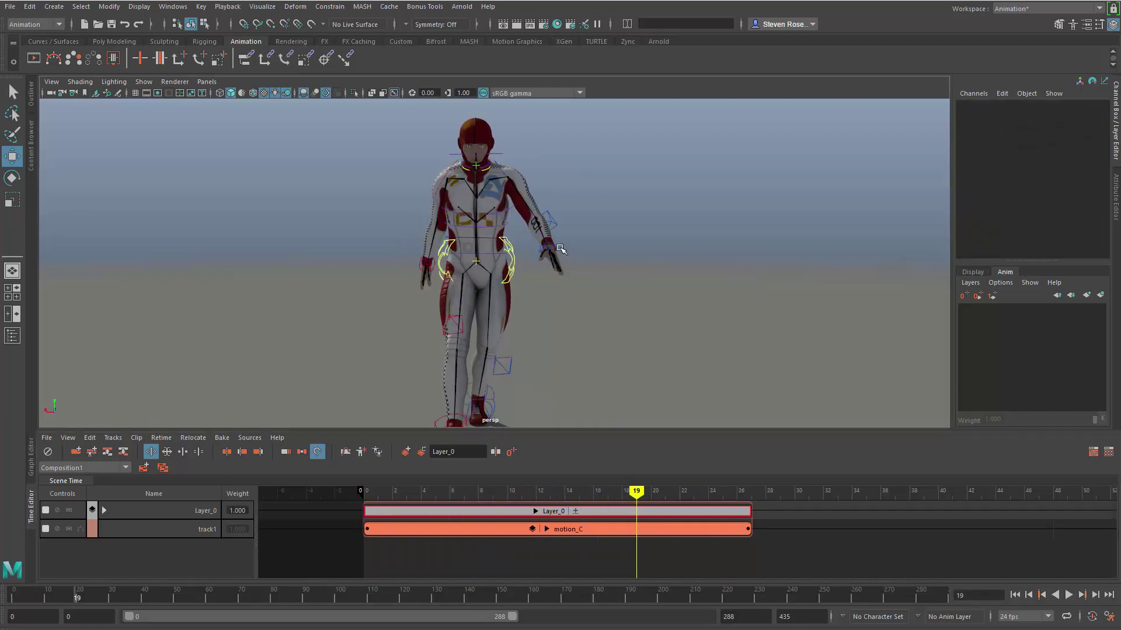
pyautogui.click(556, 248)
pyautogui.keyDown('alt'); pyautogui.moveTo(622, 353); pyautogui.dragTo(668, 334); pyautogui.keyUp('alt')
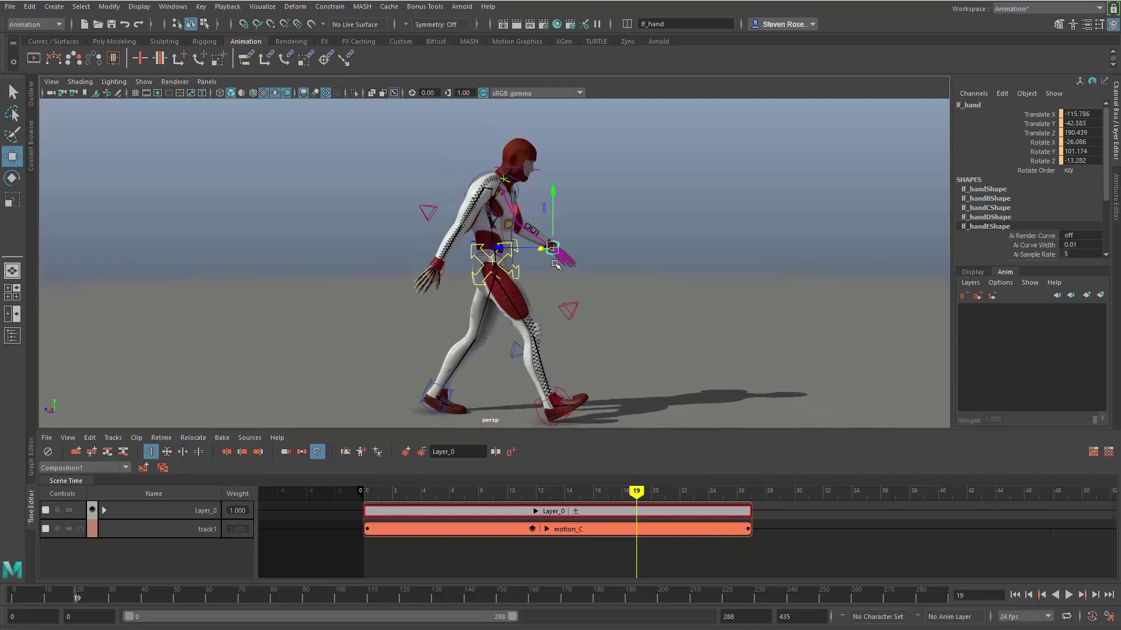
pyautogui.moveTo(515, 248); pyautogui.dragTo(505, 248)
pyautogui.keyDown('alt'); pyautogui.moveTo(564, 291); pyautogui.dragTo(470, 254); pyautogui.keyUp('alt')
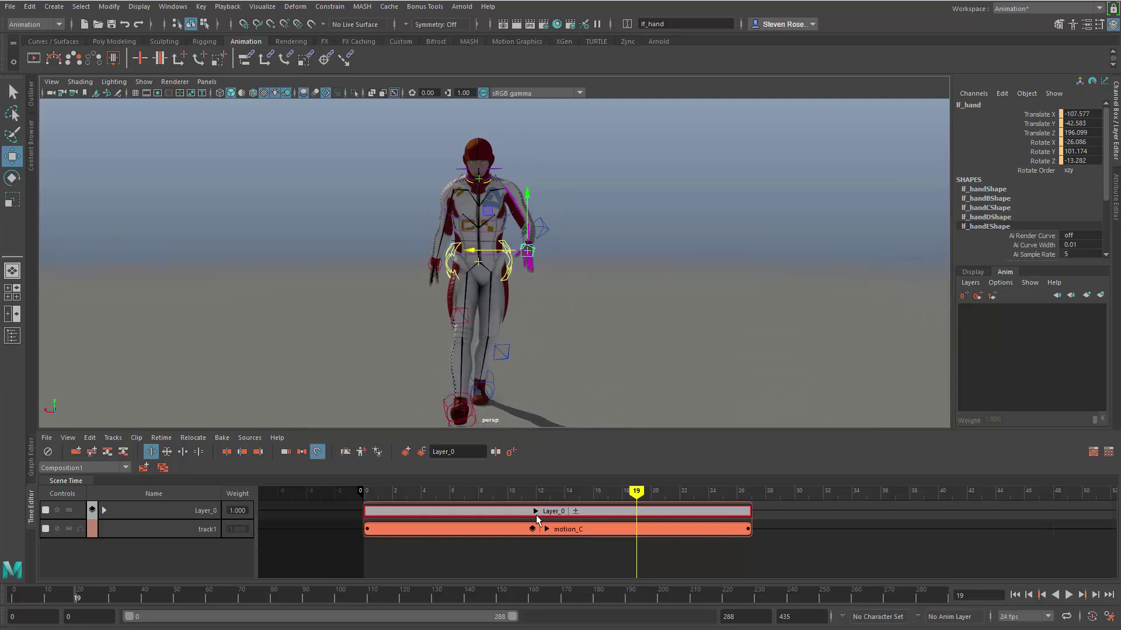
# Inspect the left hand keys on Layer_0 and compare the frame 19 pose with the layer muted and unmuted.
pyautogui.click(536, 512)
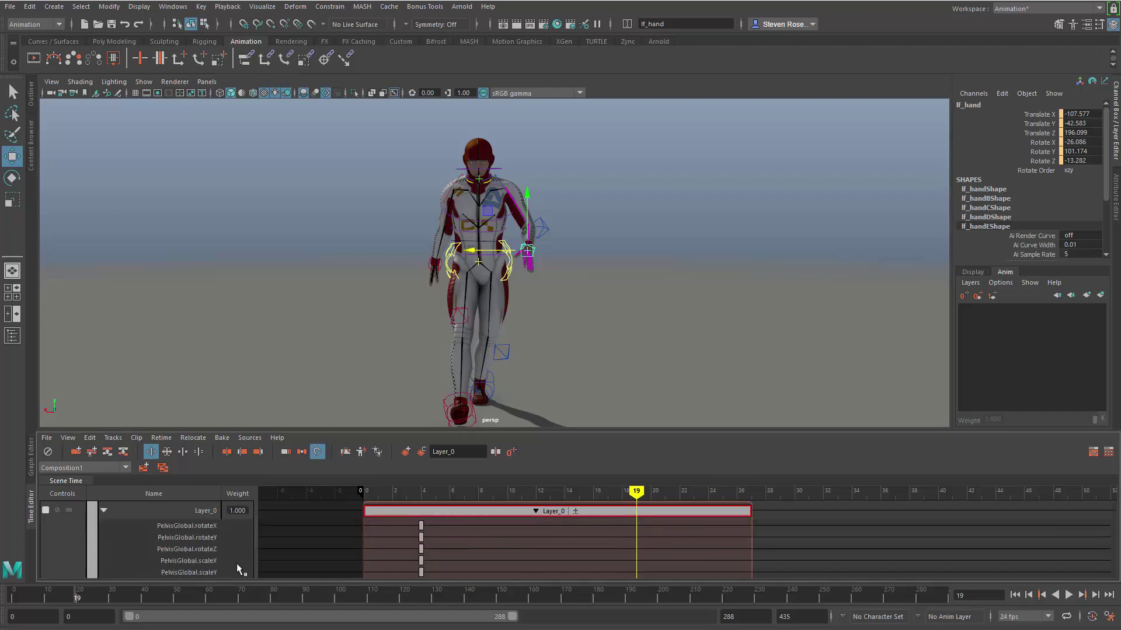
pyautogui.scroll(-3, 625, 531)
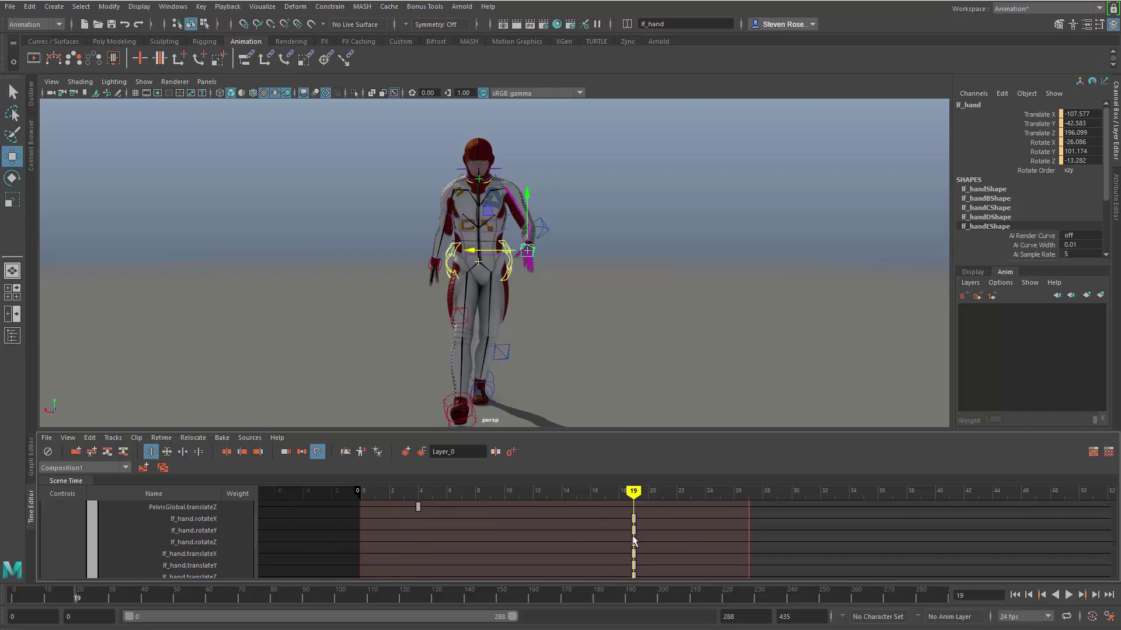
pyautogui.scroll(3, 566, 554)
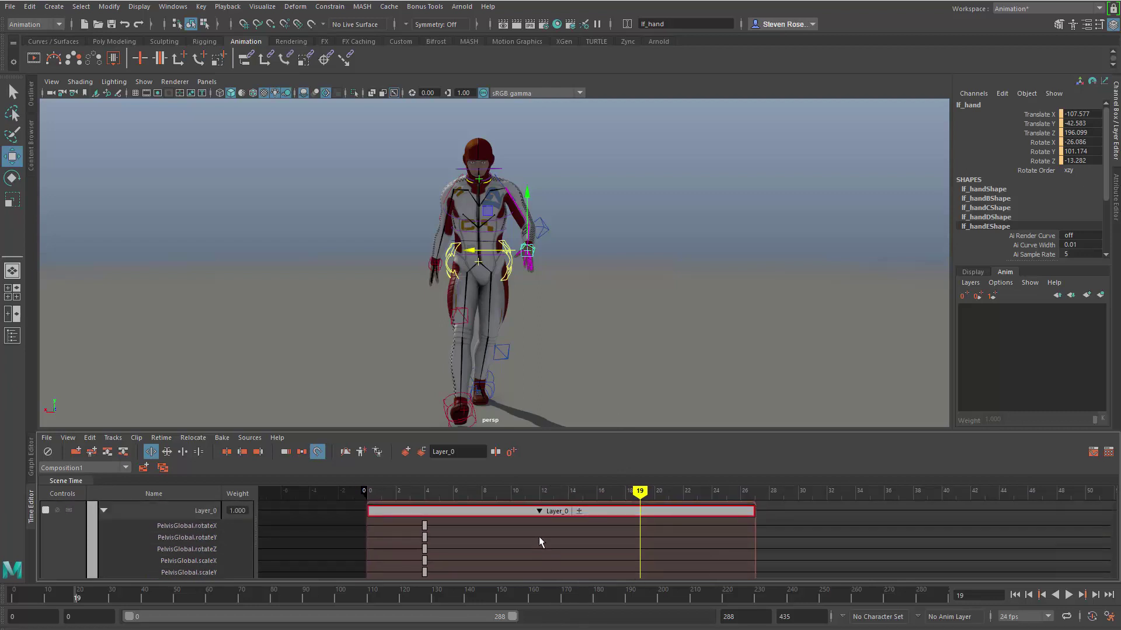
pyautogui.click(539, 512)
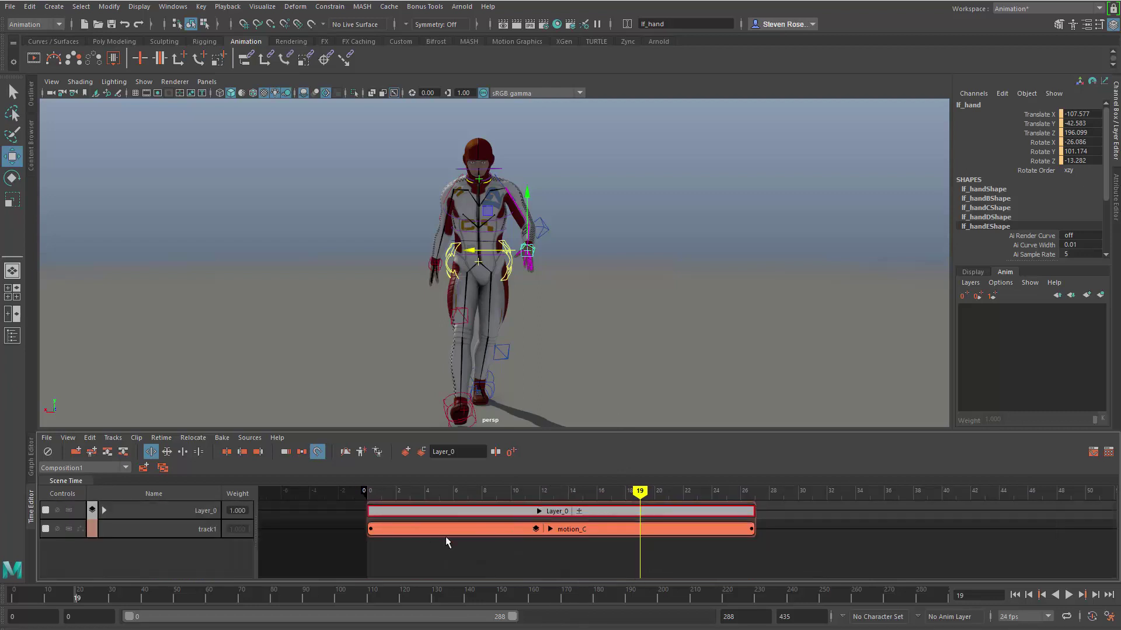
pyautogui.click(57, 510)
pyautogui.click(57, 510)
pyautogui.click(56, 510)
pyautogui.click(57, 510)
# Select the Layer_0 clip and show the keys for all clips on its track.
pyautogui.click(448, 512)
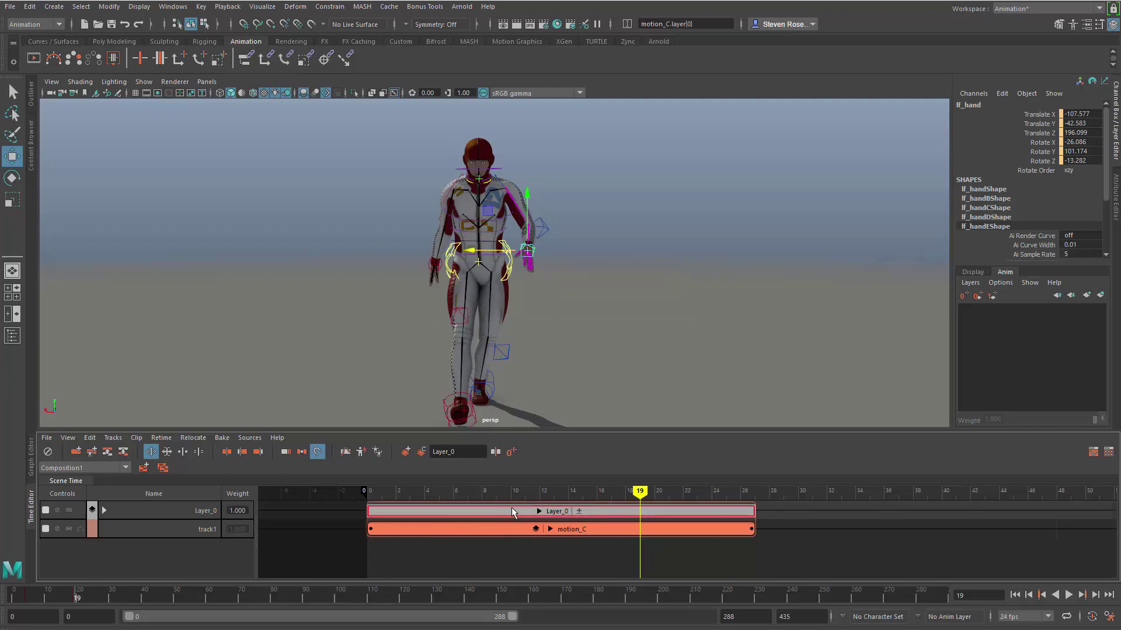
pyautogui.click(538, 511)
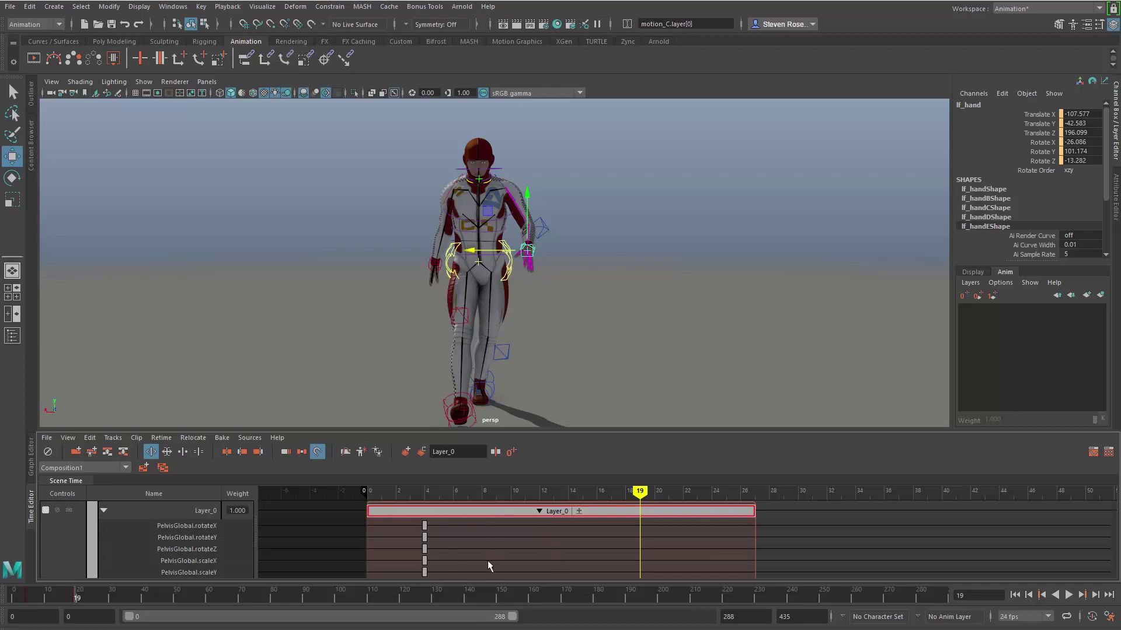
pyautogui.click(539, 512)
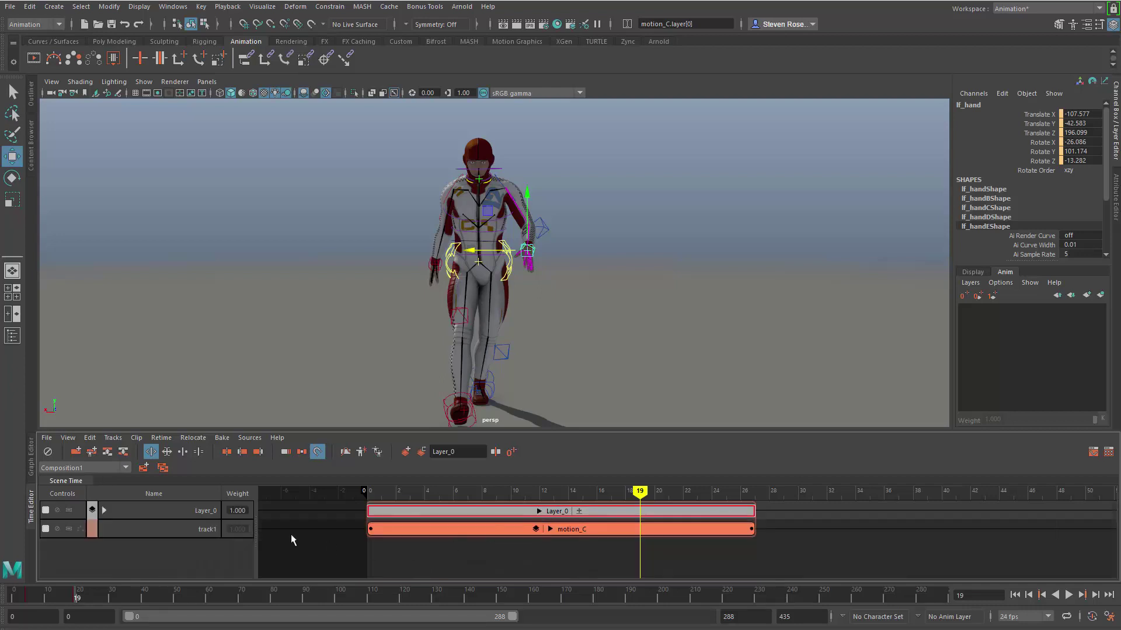
pyautogui.click(46, 511)
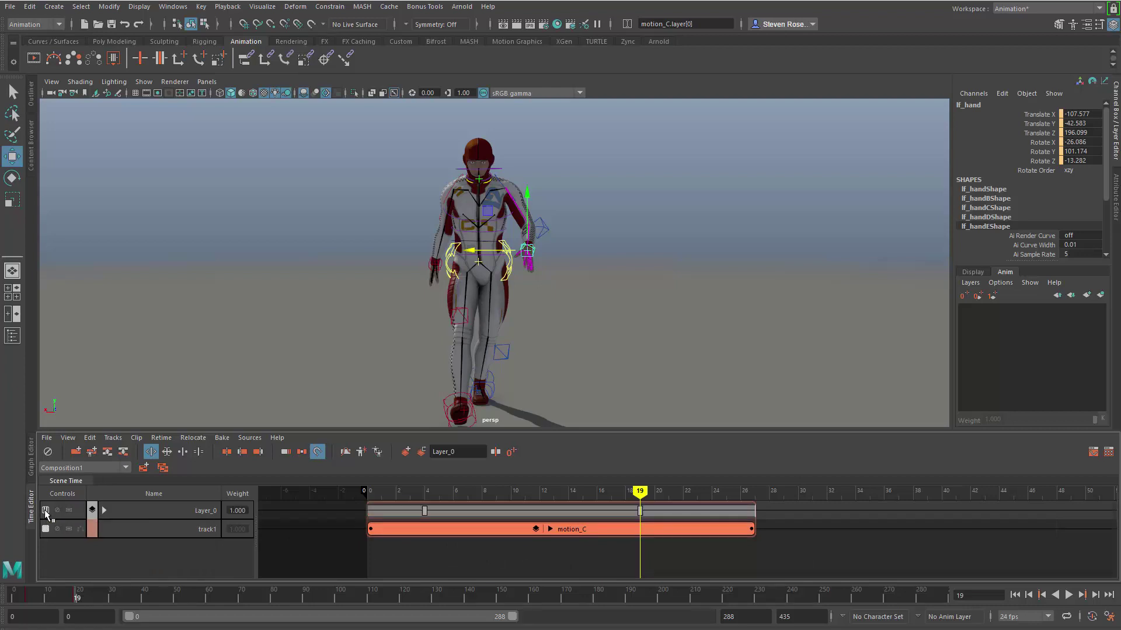
# At frame 7, move the right hand control back and inward to about Translate X 95.55 and Z 266.55, and set a key.
pyautogui.moveTo(642, 492); pyautogui.dragTo(439, 493)
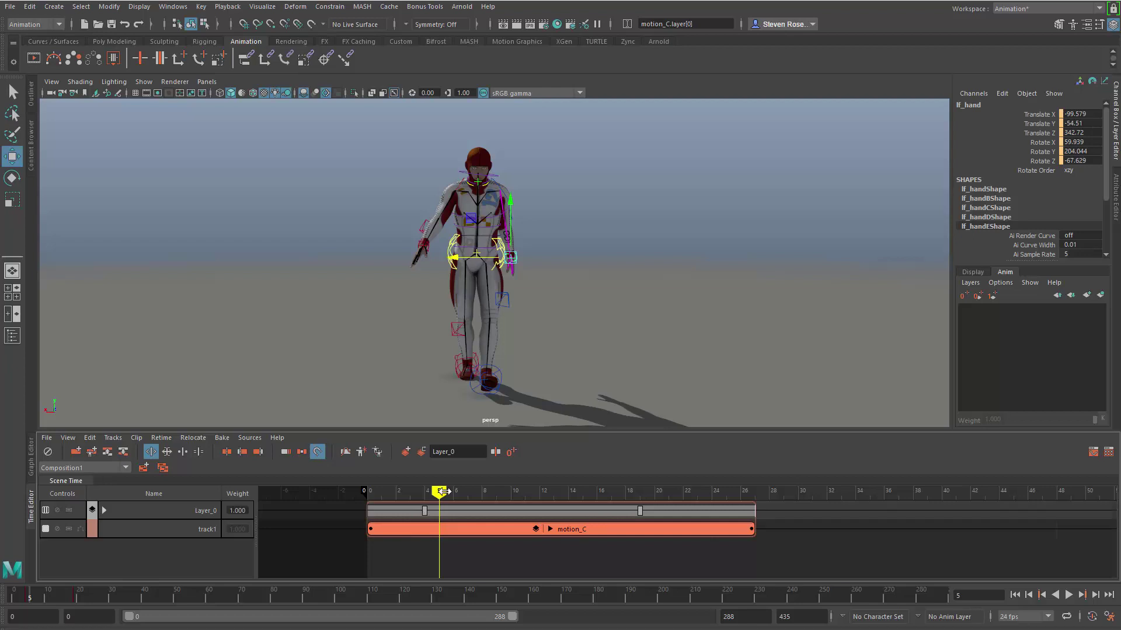
pyautogui.moveTo(443, 493); pyautogui.dragTo(471, 494)
pyautogui.click(422, 240)
pyautogui.keyDown('alt'); pyautogui.moveTo(419, 253); pyautogui.dragTo(470, 270); pyautogui.keyUp('alt')
pyautogui.scroll(1, 472, 270)
pyautogui.keyDown('alt'); pyautogui.moveTo(358, 263); pyautogui.dragTo(493, 260); pyautogui.keyUp('alt')
pyautogui.moveTo(397, 248); pyautogui.dragTo(383, 249)
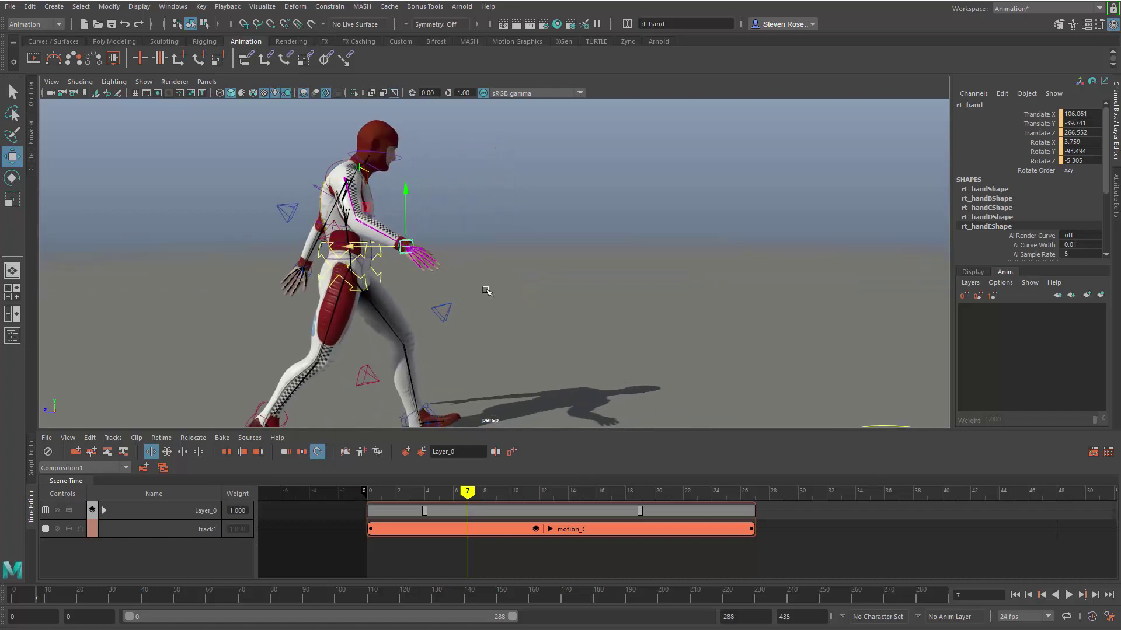
pyautogui.keyDown('alt'); pyautogui.moveTo(488, 290); pyautogui.dragTo(357, 293); pyautogui.keyUp('alt')
pyautogui.moveTo(357, 236); pyautogui.dragTo(503, 285)
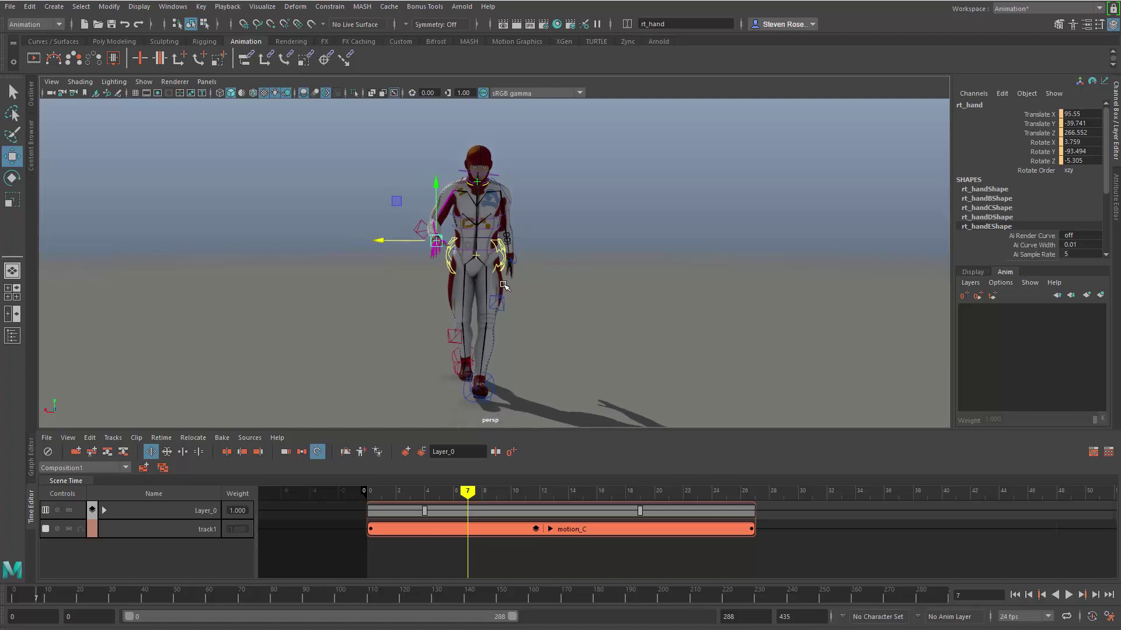
pyautogui.press('s')
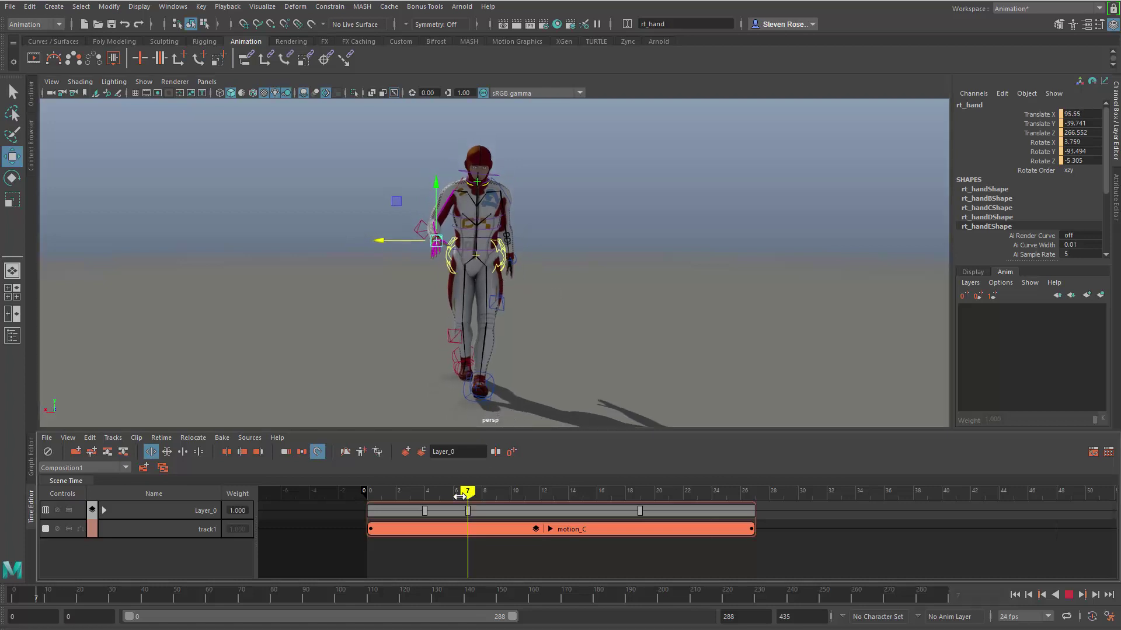
# At frame 13, move the right hand control outward to about 98 in Translate X, and check the motion up to frame 25.
pyautogui.moveTo(468, 493)
pyautogui.mouseDown()
pyautogui.moveTo(380, 498)
pyautogui.moveTo(706, 497)
pyautogui.moveTo(391, 488)
pyautogui.moveTo(804, 475)
pyautogui.moveTo(393, 464)
pyautogui.moveTo(681, 475)
pyautogui.moveTo(607, 482)
pyautogui.moveTo(557, 466)
pyautogui.mouseUp()
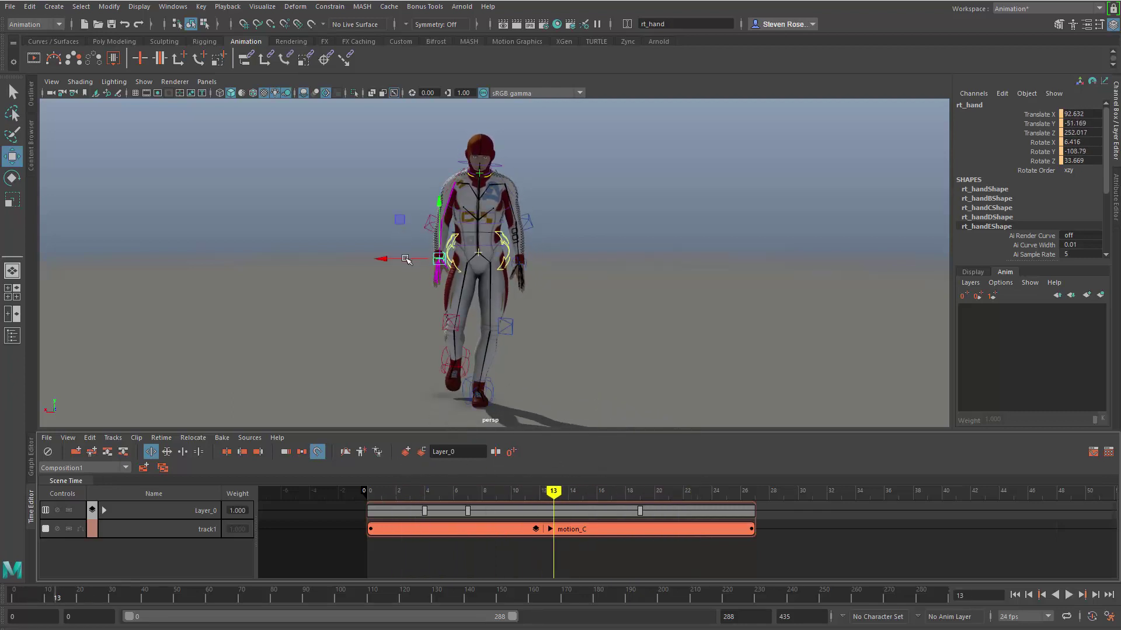
pyautogui.moveTo(407, 259); pyautogui.dragTo(404, 260)
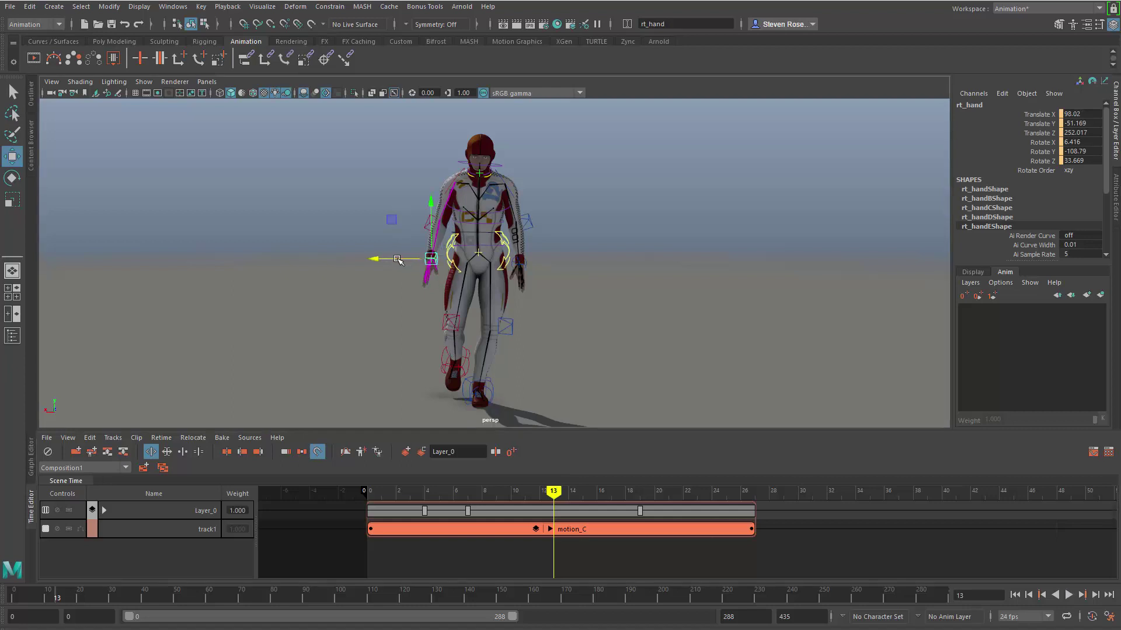
pyautogui.moveTo(552, 489); pyautogui.dragTo(728, 497)
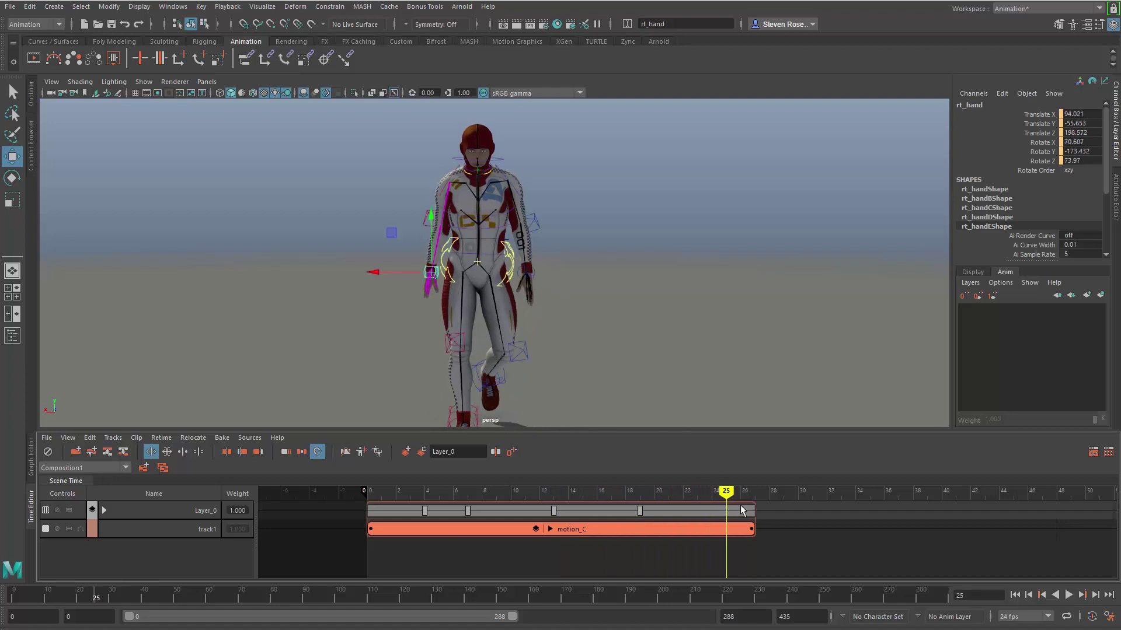
# At frame 10, move the left hand control slightly outward from the body and set a key on Layer_0.
pyautogui.moveTo(382, 495); pyautogui.dragTo(510, 495)
pyautogui.click(516, 265)
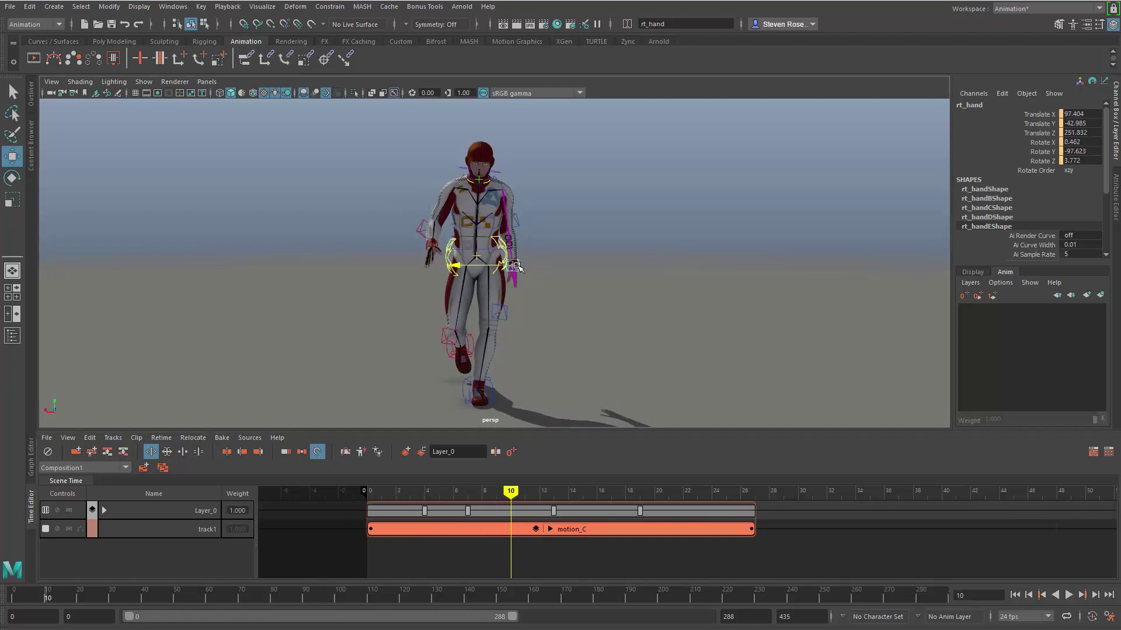
pyautogui.moveTo(492, 266); pyautogui.dragTo(495, 269)
pyautogui.hotkey('alt', 'v')
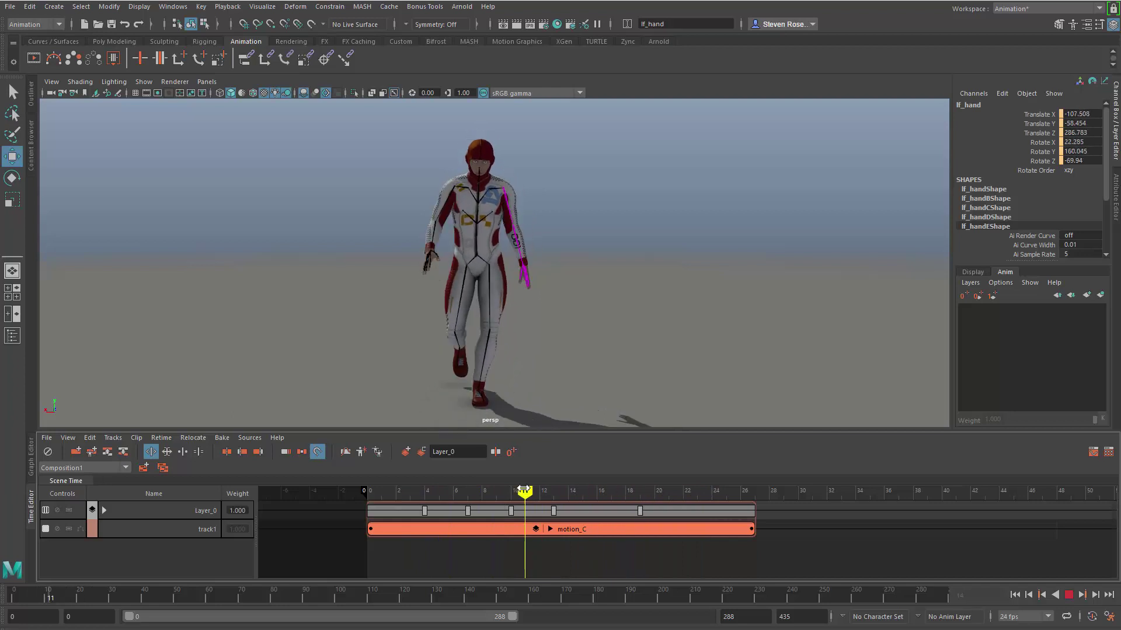
pyautogui.hotkey('alt', 'v')
# At frame 22, move the right hand control forward and up to about Translate Y -51.07 and Z 227.95, and set a key.
pyautogui.keyDown('alt'); pyautogui.moveTo(413, 295); pyautogui.dragTo(521, 308); pyautogui.keyUp('alt')
pyautogui.keyDown('alt'); pyautogui.moveTo(505, 306); pyautogui.dragTo(458, 304, button='right'); pyautogui.keyUp('alt')
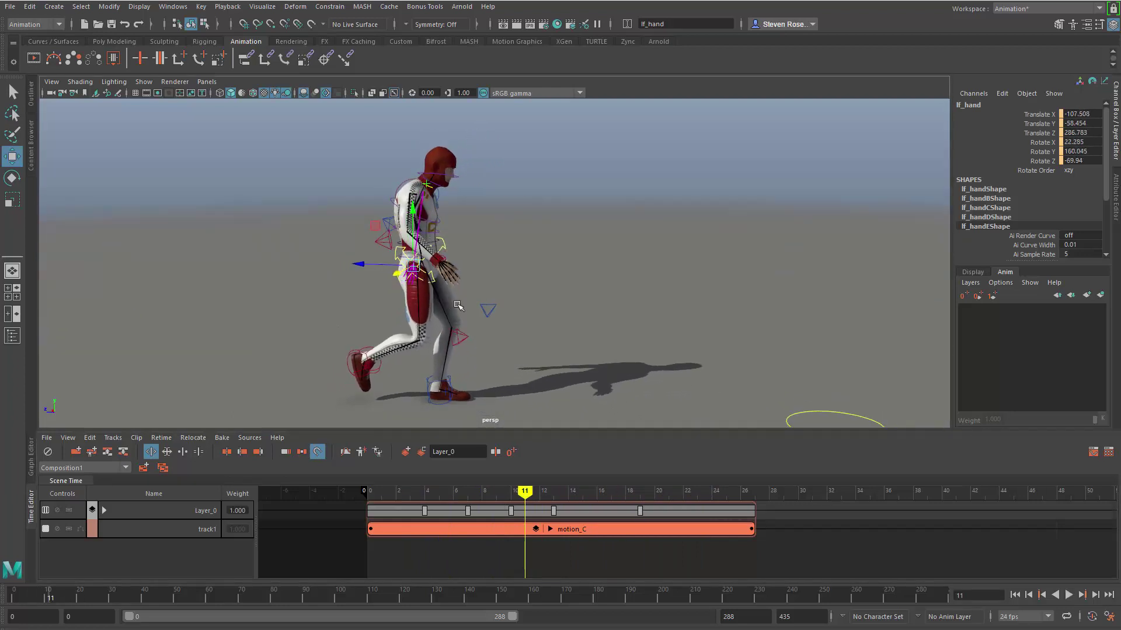
pyautogui.keyDown('alt'); pyautogui.moveTo(492, 320); pyautogui.dragTo(562, 302, button='middle'); pyautogui.keyUp('alt')
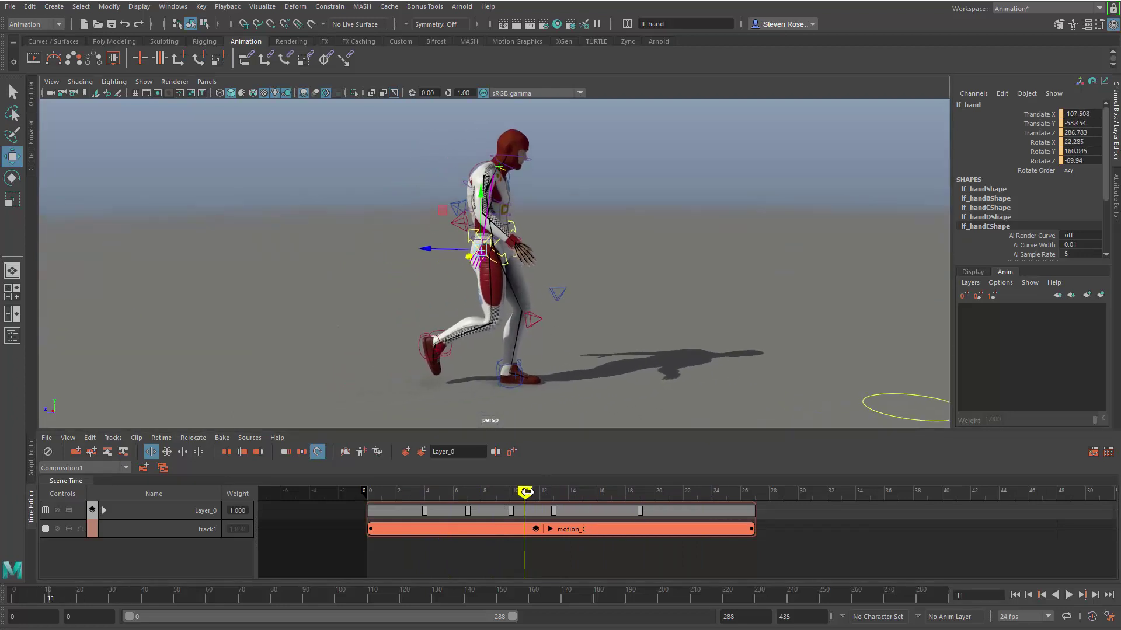
pyautogui.moveTo(527, 492); pyautogui.dragTo(716, 498)
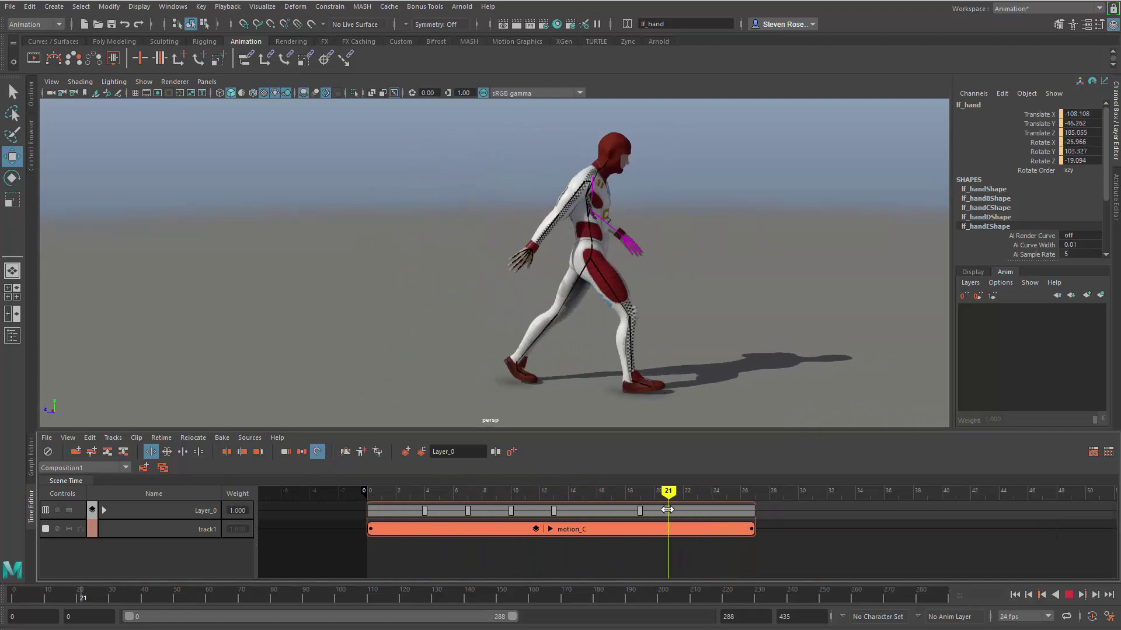
pyautogui.press('Escape')
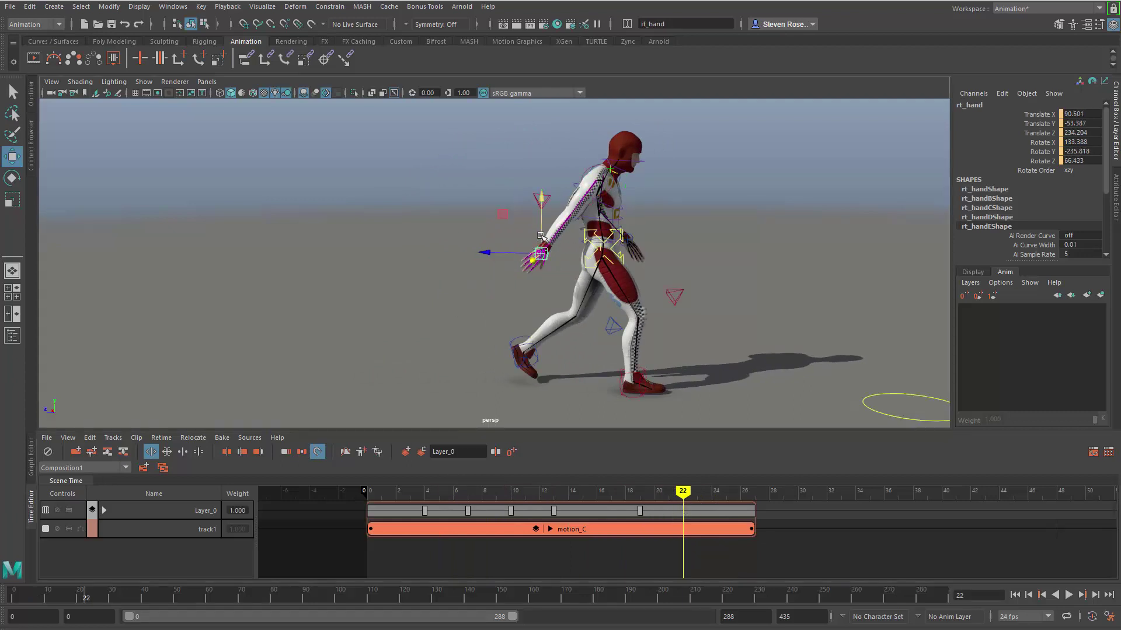
pyautogui.click(540, 239)
pyautogui.moveTo(542, 223)
pyautogui.mouseDown()
pyautogui.moveTo(525, 244)
pyautogui.moveTo(551, 236)
pyautogui.mouseUp()
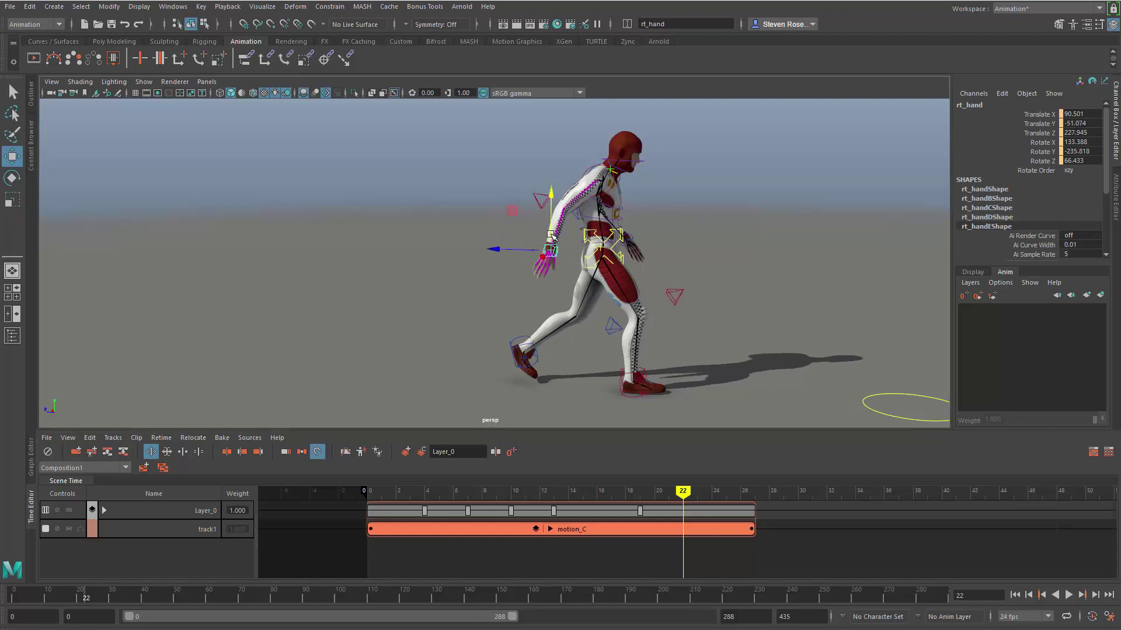
pyautogui.moveTo(683, 492)
pyautogui.mouseDown()
pyautogui.moveTo(388, 496)
pyautogui.moveTo(716, 499)
pyautogui.moveTo(625, 501)
pyautogui.moveTo(728, 501)
pyautogui.moveTo(407, 510)
pyautogui.moveTo(750, 518)
pyautogui.moveTo(392, 519)
pyautogui.moveTo(680, 517)
pyautogui.moveTo(408, 519)
pyautogui.moveTo(652, 522)
pyautogui.moveTo(584, 521)
pyautogui.moveTo(482, 495)
pyautogui.moveTo(370, 497)
pyautogui.moveTo(499, 485)
pyautogui.moveTo(488, 478)
pyautogui.mouseUp()
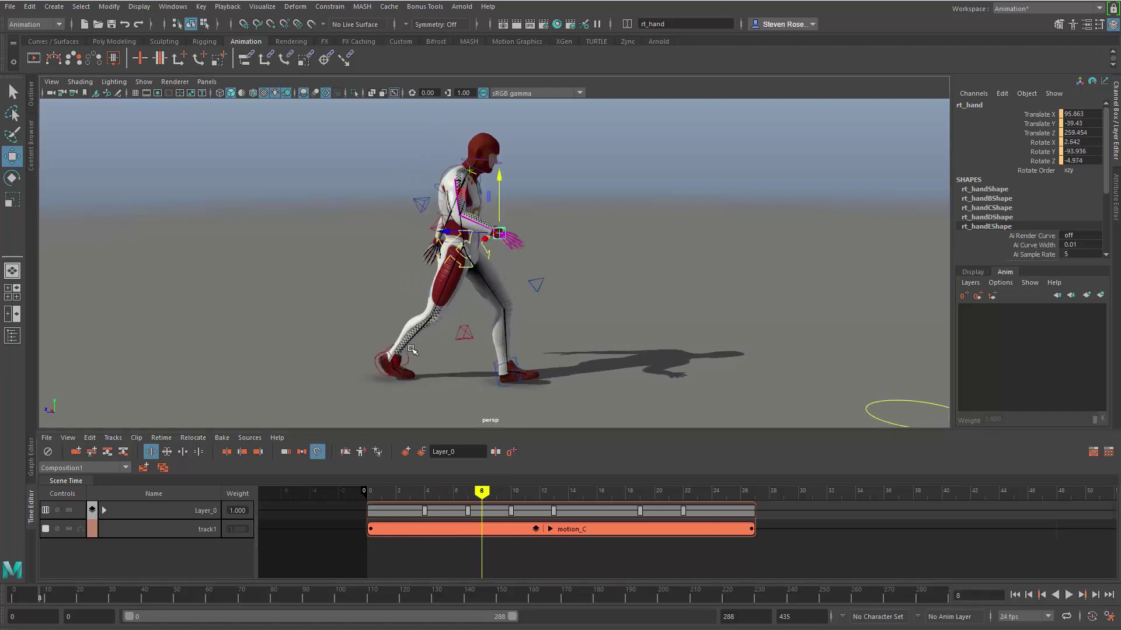
# Go to frame 1 and select the right foot control, viewed up close from the side.
pyautogui.keyDown('alt'); pyautogui.moveTo(413, 350); pyautogui.dragTo(534, 288, button='middle'); pyautogui.keyUp('alt')
pyautogui.keyDown('alt'); pyautogui.moveTo(536, 288); pyautogui.dragTo(687, 302, button='right'); pyautogui.keyUp('alt')
pyautogui.moveTo(483, 495); pyautogui.dragTo(381, 495)
pyautogui.keyDown('alt'); pyautogui.moveTo(642, 307); pyautogui.dragTo(610, 310); pyautogui.keyUp('alt')
pyautogui.keyDown('alt'); pyautogui.moveTo(611, 309); pyautogui.dragTo(631, 348, button='middle'); pyautogui.keyUp('alt')
pyautogui.keyDown('alt'); pyautogui.moveTo(630, 348); pyautogui.dragTo(521, 330, button='right'); pyautogui.keyUp('alt')
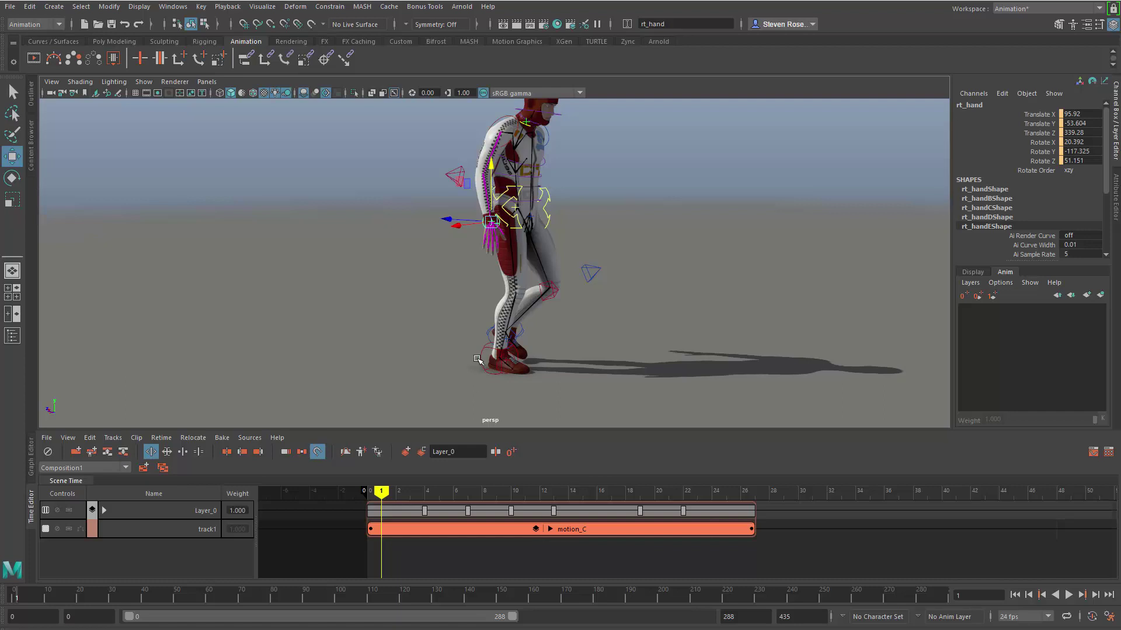
pyautogui.click(481, 361)
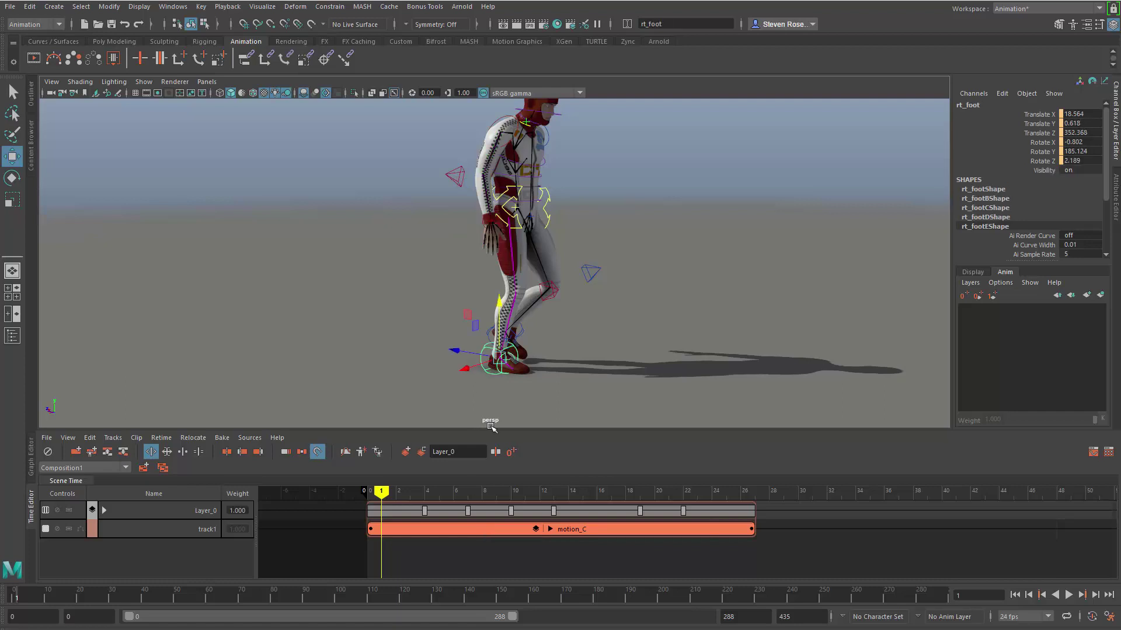
pyautogui.press('f')
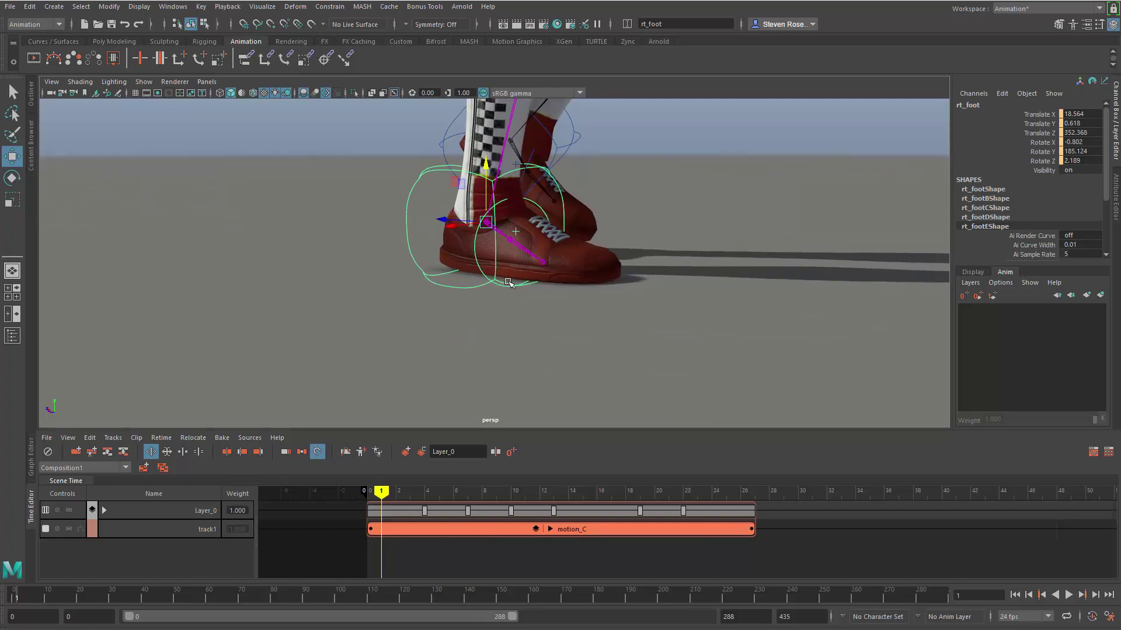
# Try rotating the right toe control to about -3.56 in Rotate X at frame 1.
pyautogui.click(512, 316)
pyautogui.click(515, 284)
pyautogui.click(475, 274)
pyautogui.press('e')
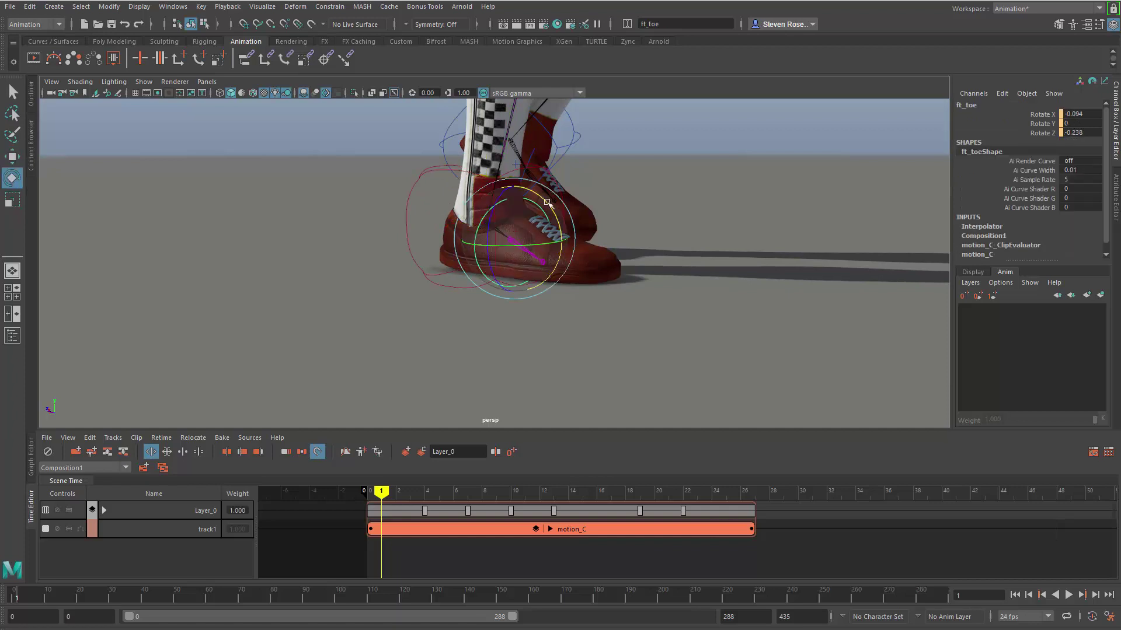
pyautogui.moveTo(546, 208); pyautogui.dragTo(557, 264)
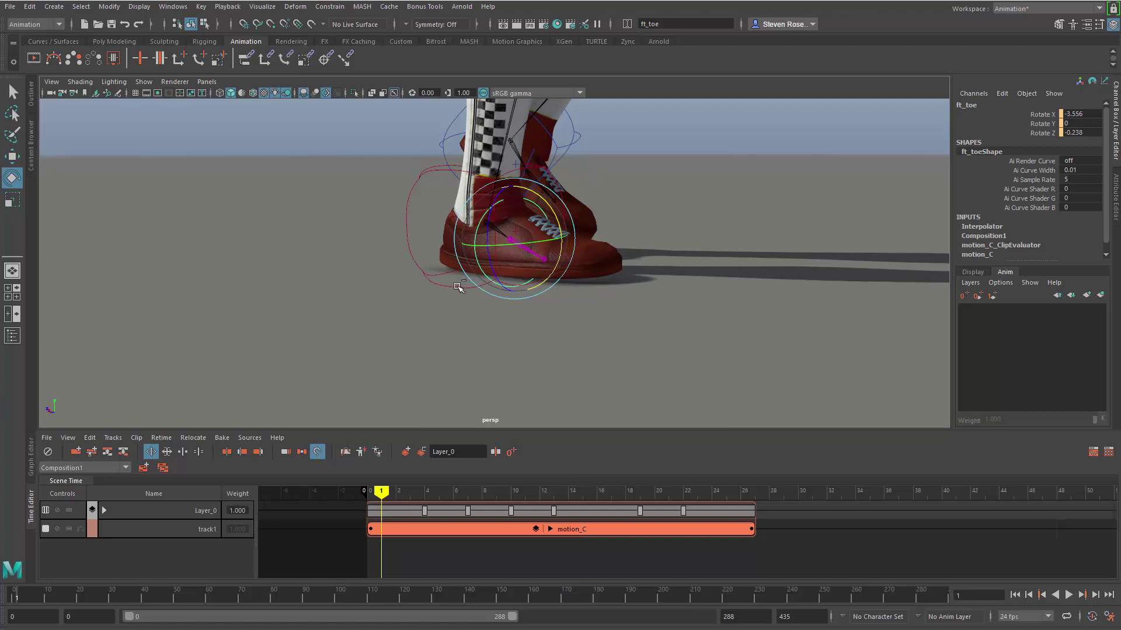
# Add an additive layer to the motion_C clip for the right foot and toe controls, and check its attribute list.
pyautogui.click(410, 217)
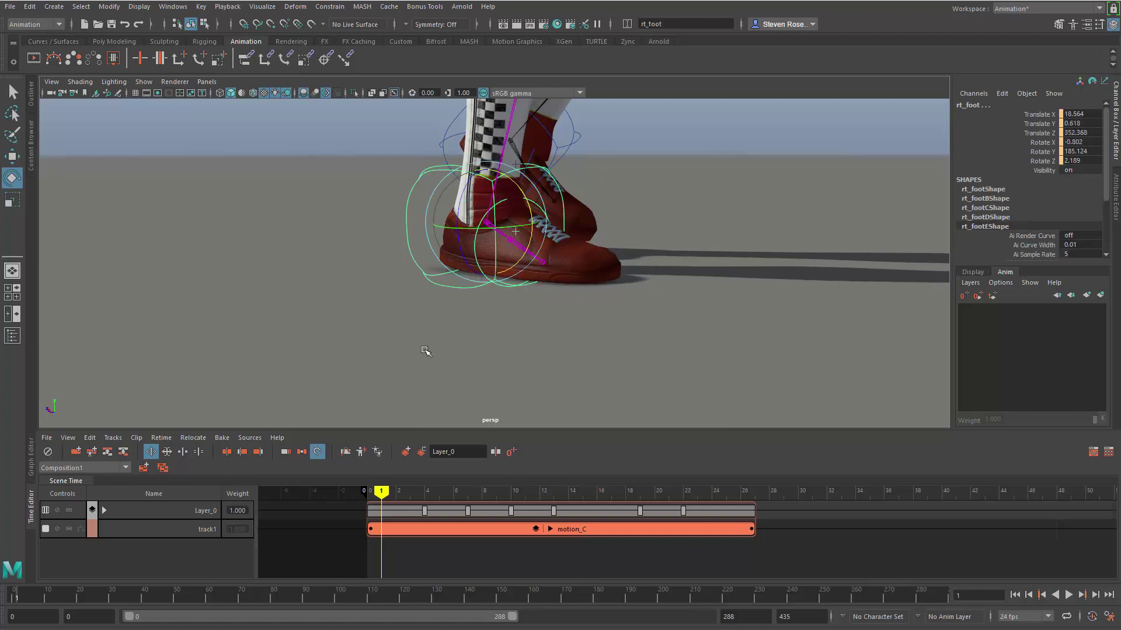
pyautogui.rightClick(486, 530)
pyautogui.click(521, 417)
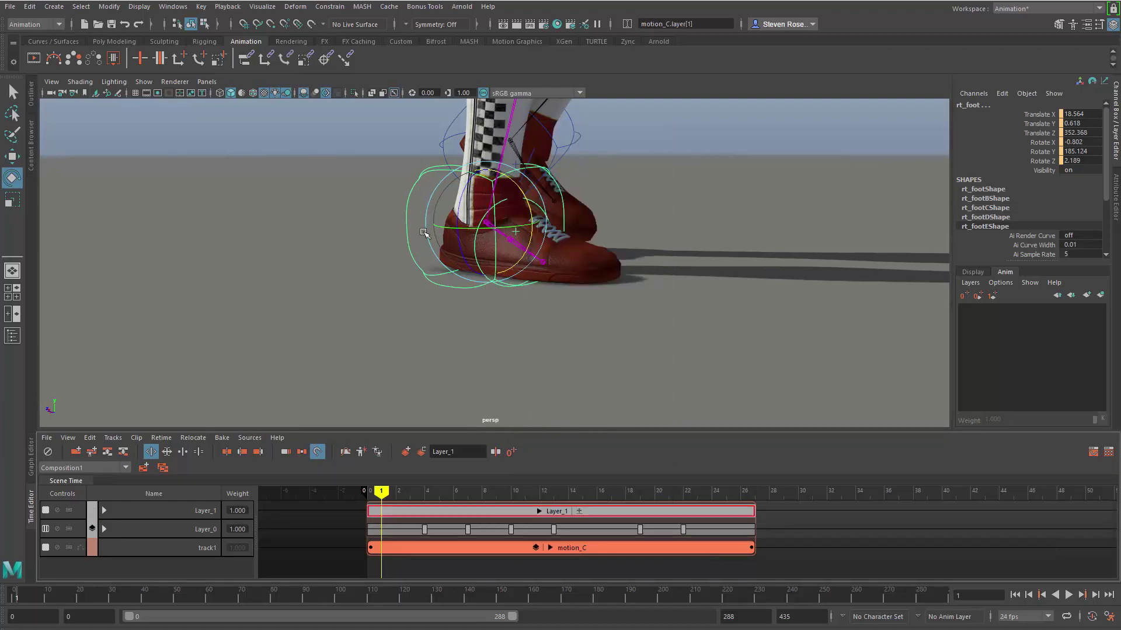
pyautogui.click(539, 511)
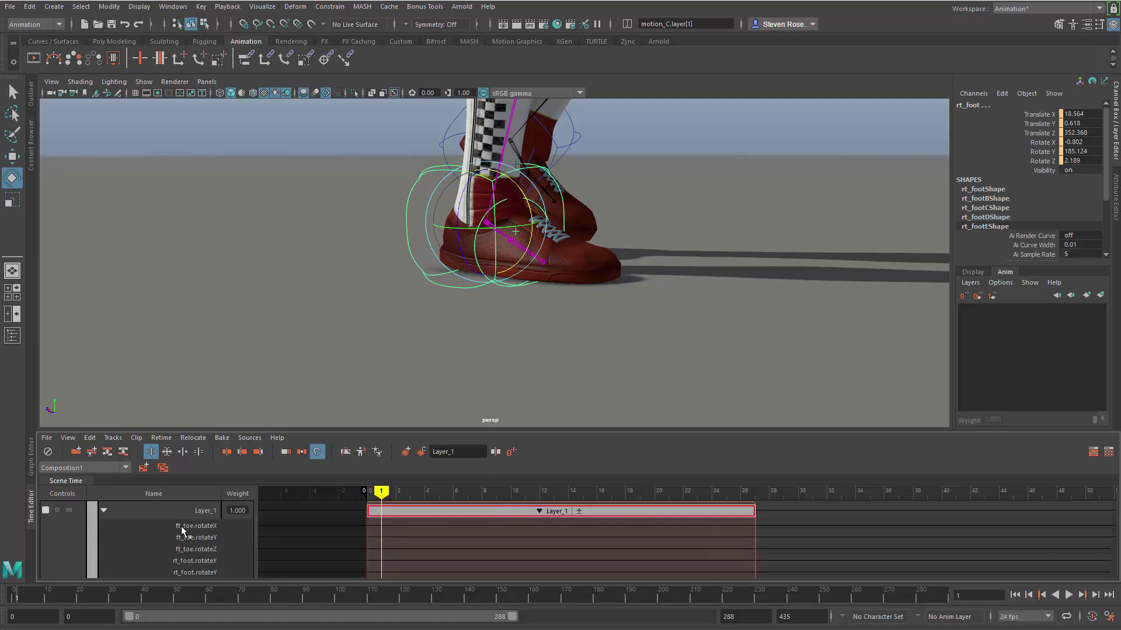
pyautogui.click(538, 511)
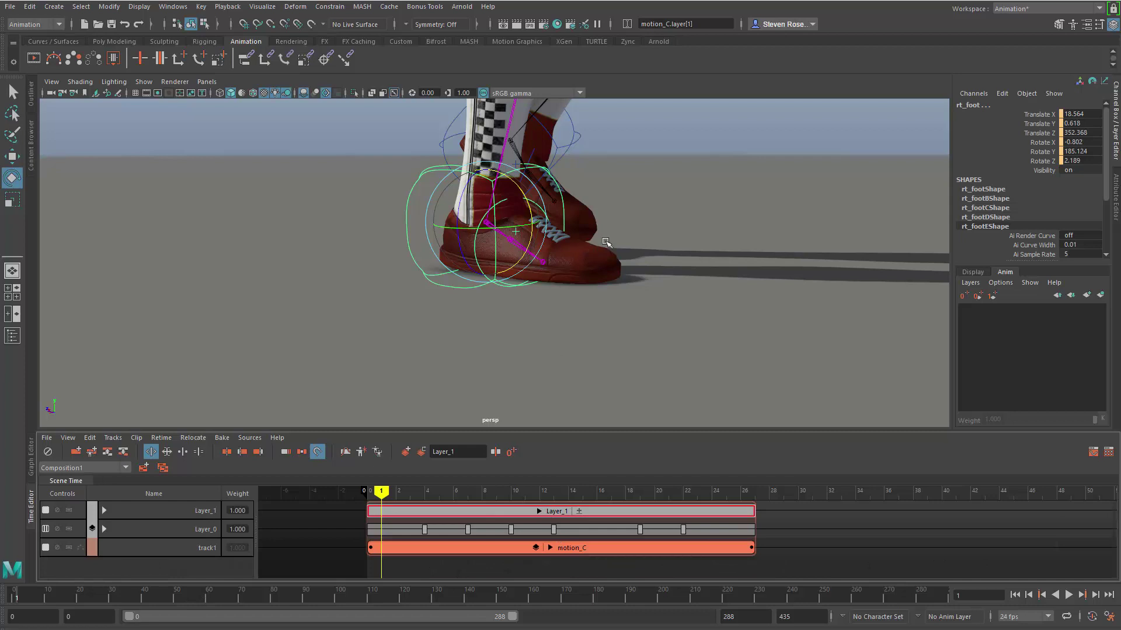
# Show the keys for all clips on the Layer_1 track, with the playhead at frame 6.
pyautogui.scroll(-2, 605, 241)
pyautogui.keyDown('alt'); pyautogui.moveTo(595, 248); pyautogui.dragTo(526, 315, button='middle'); pyautogui.keyUp('alt')
pyautogui.keyDown('alt'); pyautogui.moveTo(526, 319); pyautogui.dragTo(552, 315); pyautogui.keyUp('alt')
pyautogui.keyDown('alt'); pyautogui.moveTo(554, 317); pyautogui.dragTo(520, 318, button='right'); pyautogui.keyUp('alt')
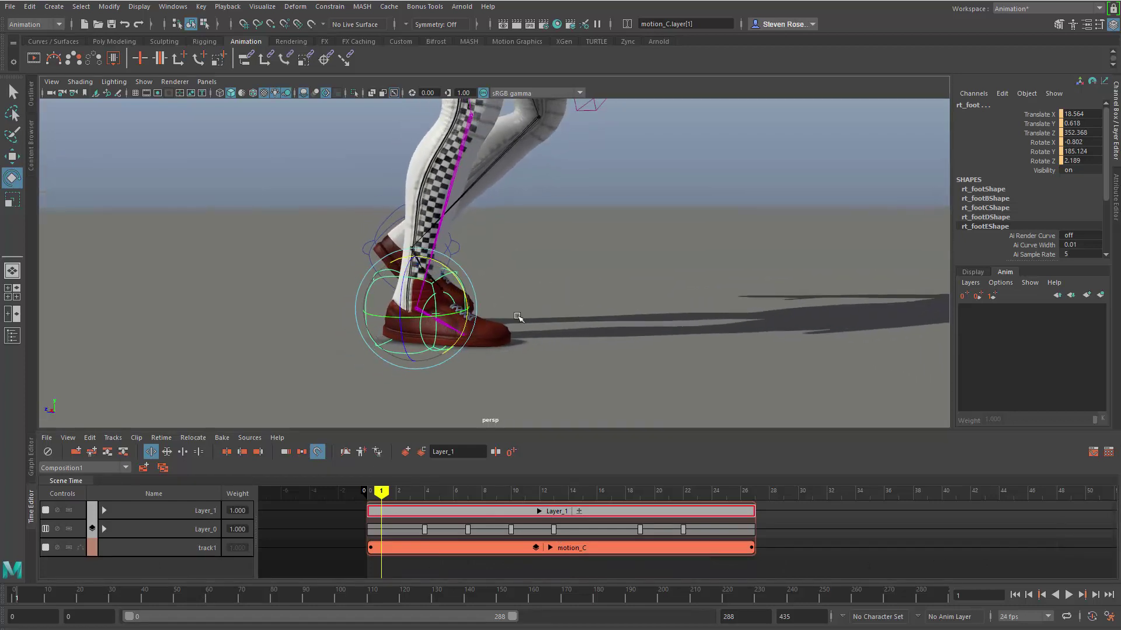
pyautogui.keyDown('alt'); pyautogui.moveTo(600, 278); pyautogui.dragTo(603, 317, button='middle'); pyautogui.keyUp('alt')
pyautogui.keyDown('alt'); pyautogui.moveTo(603, 317); pyautogui.dragTo(548, 338, button='right'); pyautogui.keyUp('alt')
pyautogui.moveTo(381, 493)
pyautogui.mouseDown()
pyautogui.moveTo(367, 493)
pyautogui.moveTo(479, 492)
pyautogui.moveTo(454, 491)
pyautogui.mouseUp()
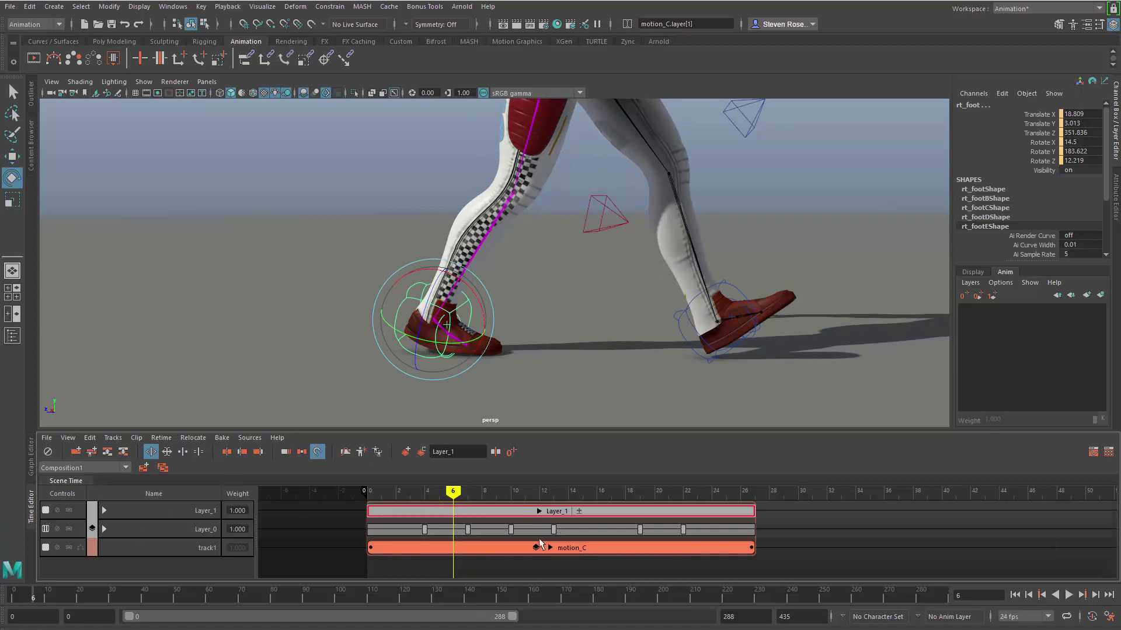
pyautogui.click(46, 510)
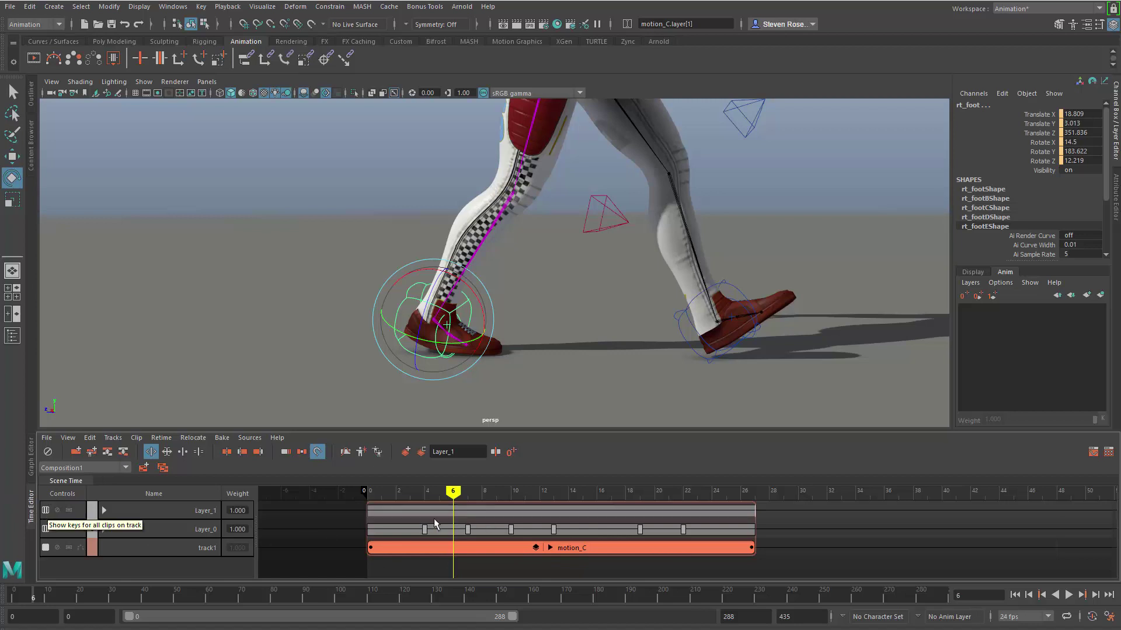
pyautogui.click(45, 510)
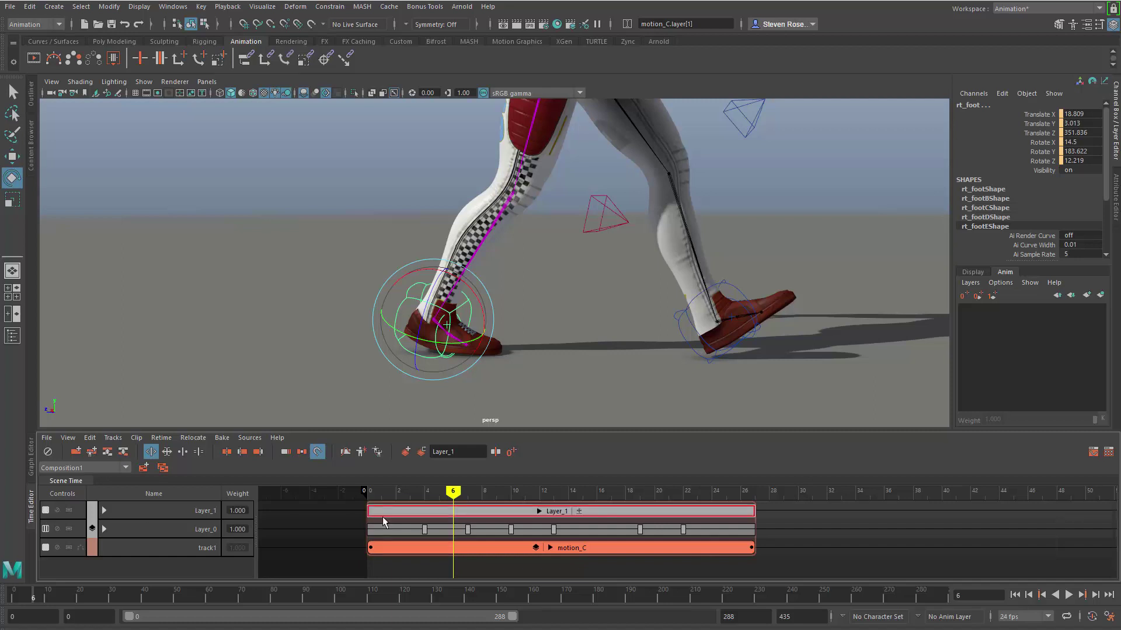
pyautogui.click(45, 510)
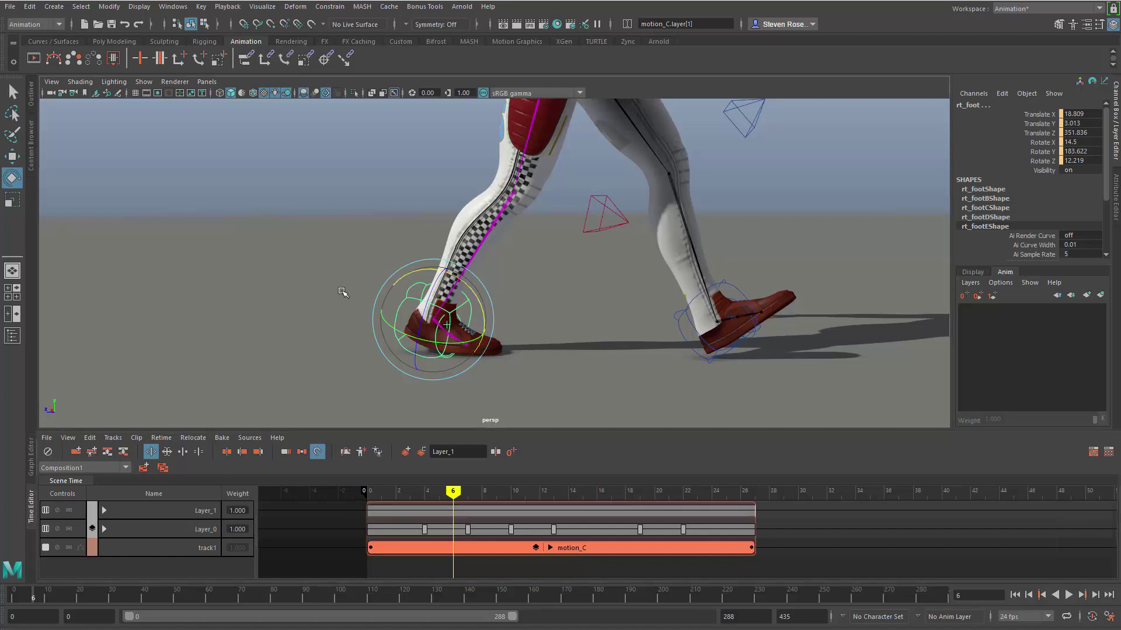
# At frame 9, rotate the right toe control to about -20.11 in Rotate X and set a key on Layer_1.
pyautogui.moveTo(453, 492); pyautogui.dragTo(506, 480)
pyautogui.click(480, 328)
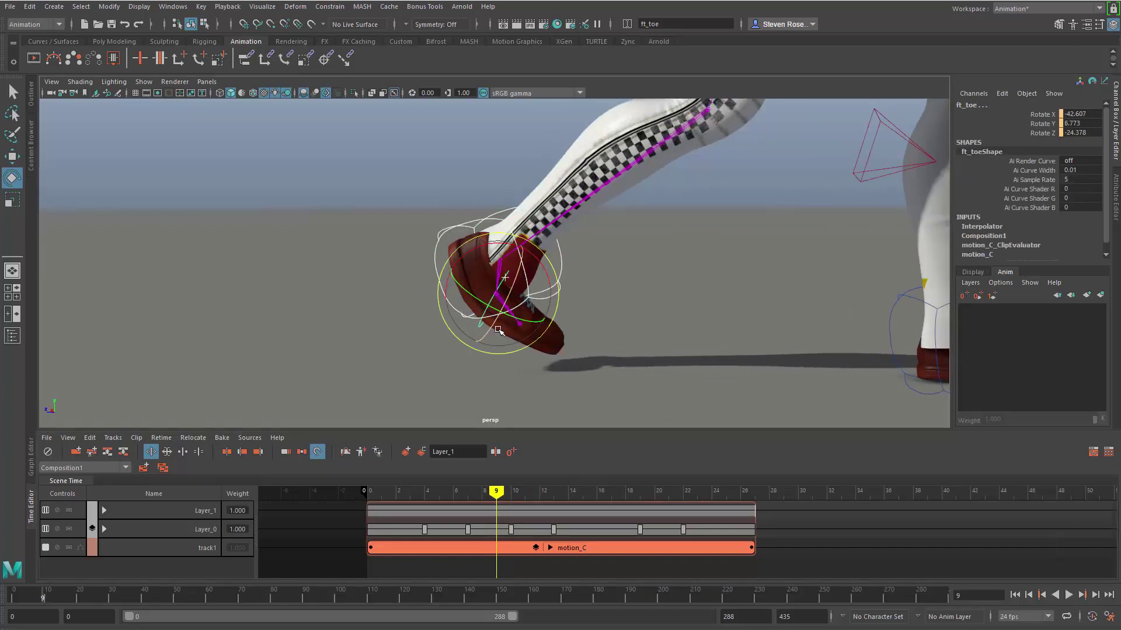
pyautogui.click(363, 302)
pyautogui.click(481, 328)
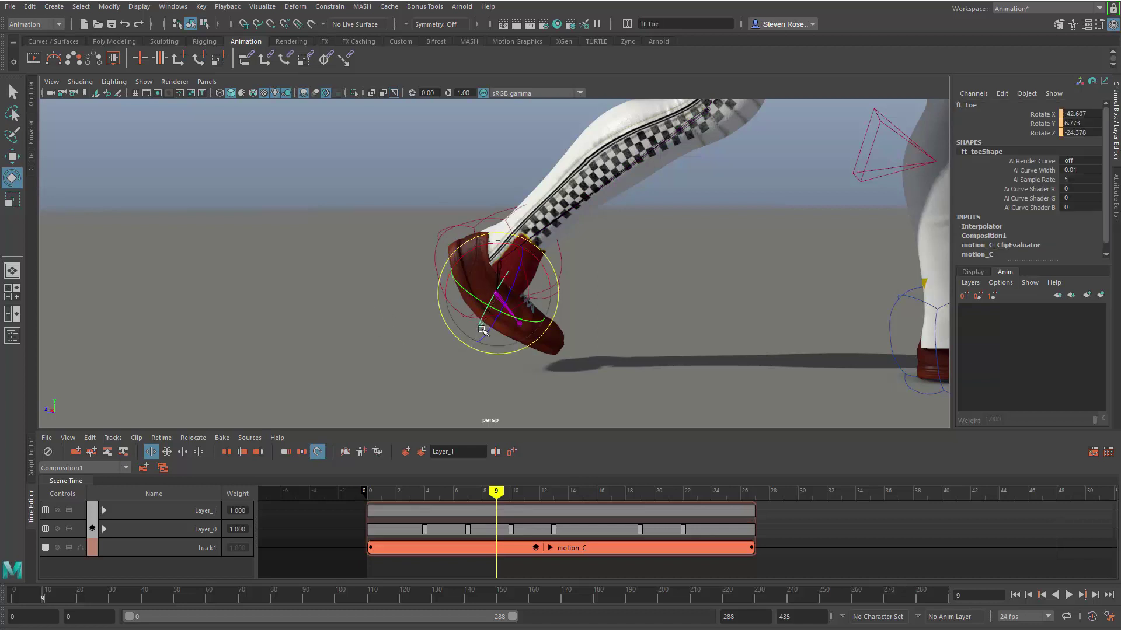
pyautogui.moveTo(535, 258); pyautogui.dragTo(549, 283)
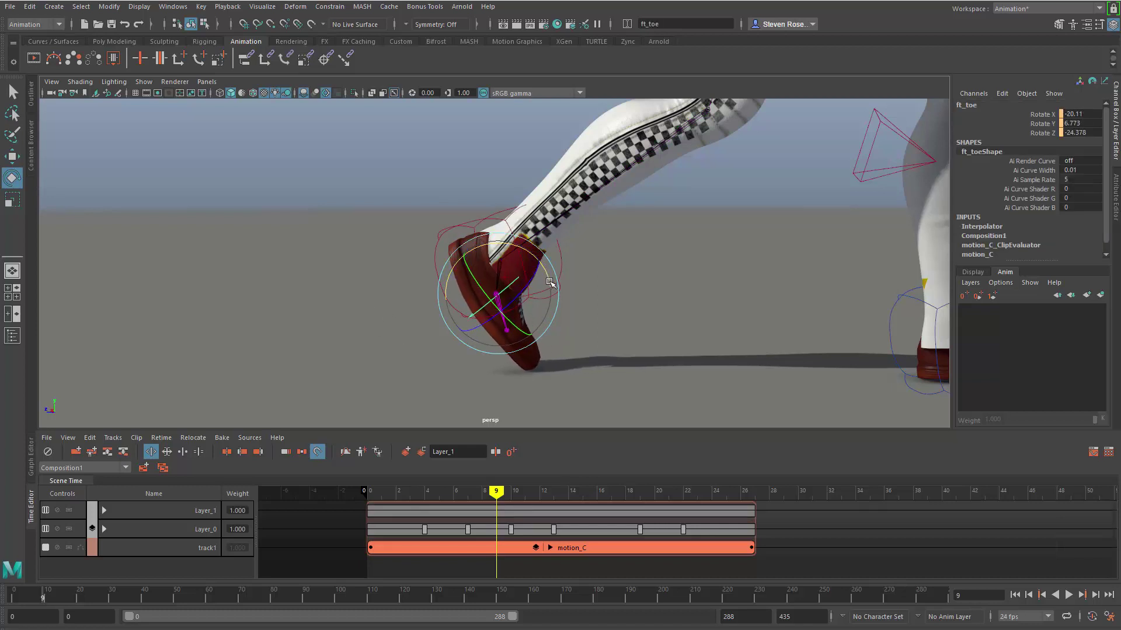
pyautogui.press('s')
# Examine the right foot motion from frame 9 up to frame 15 from the side.
pyautogui.scroll(-4, 652, 346)
pyautogui.keyDown('alt'); pyautogui.moveTo(652, 346); pyautogui.dragTo(634, 355, button='middle'); pyautogui.keyUp('alt')
pyautogui.scroll(2, 635, 354)
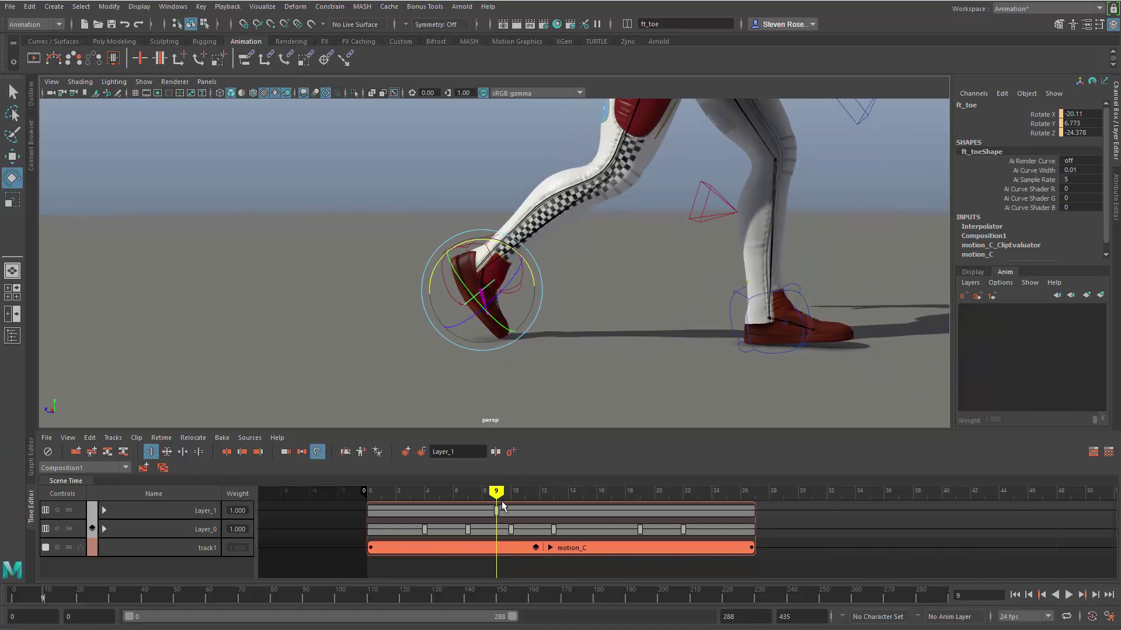
pyautogui.moveTo(497, 495); pyautogui.dragTo(524, 495)
pyautogui.keyDown('alt'); pyautogui.moveTo(641, 331); pyautogui.dragTo(503, 353, button='middle'); pyautogui.keyUp('alt')
pyautogui.scroll(-2, 496, 328)
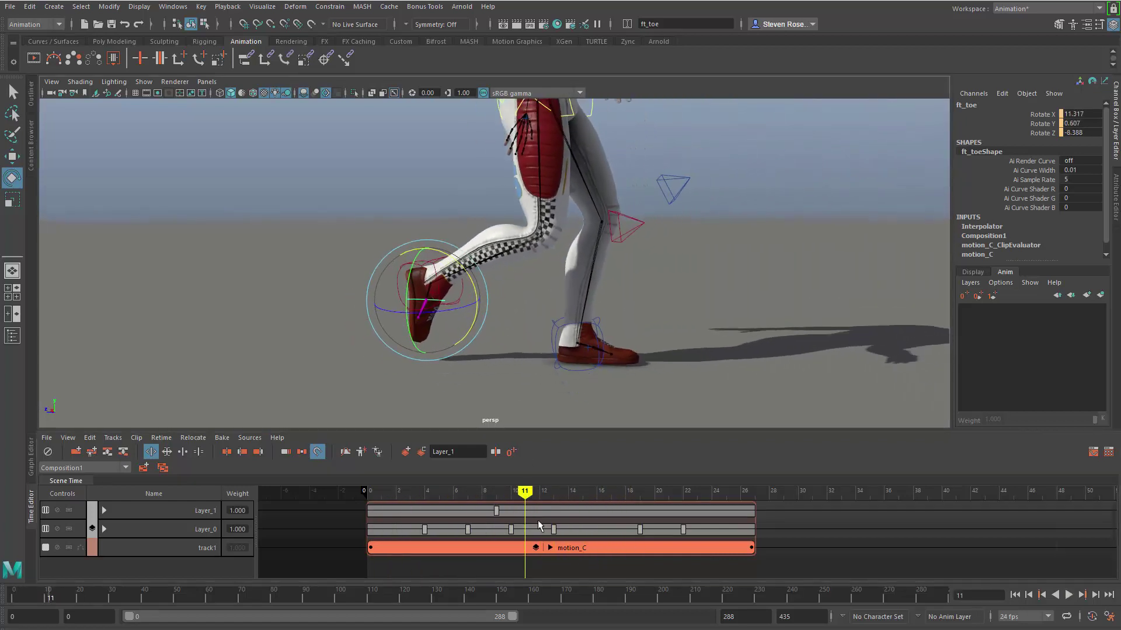
pyautogui.hotkey('alt', 'v')
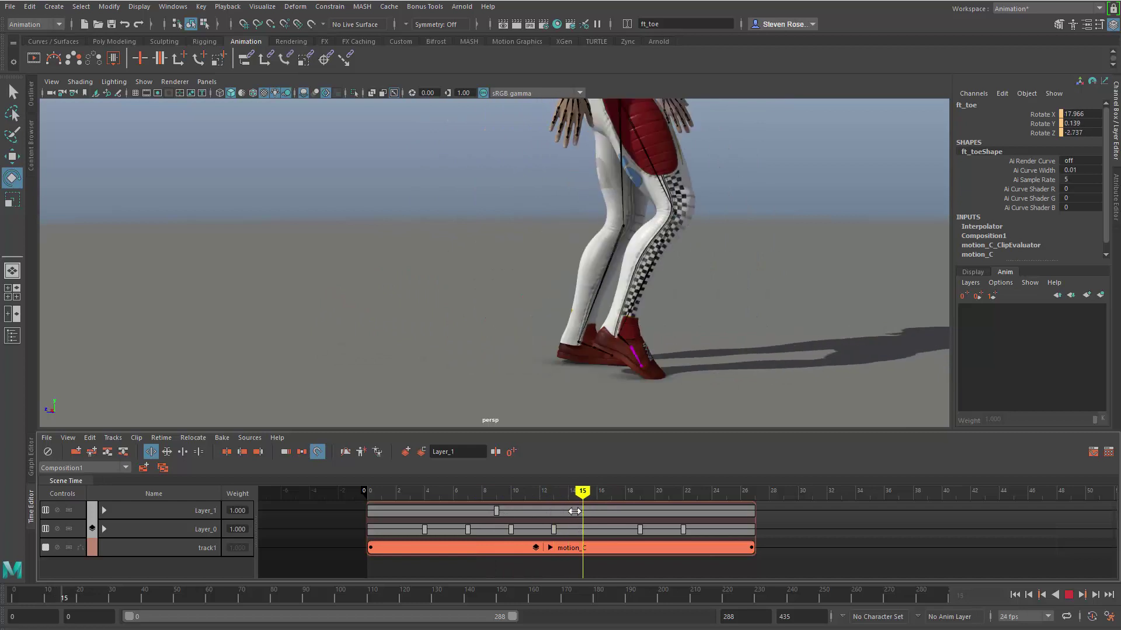
# At frame 8, bend the right toe control up to about -42.92 in Rotate X.
pyautogui.moveTo(576, 511); pyautogui.dragTo(482, 482)
pyautogui.keyDown('alt'); pyautogui.moveTo(417, 350); pyautogui.dragTo(539, 289, button='middle'); pyautogui.keyUp('alt')
pyautogui.keyDown('alt'); pyautogui.moveTo(539, 292); pyautogui.dragTo(604, 353, button='right'); pyautogui.keyUp('alt')
pyautogui.moveTo(481, 490)
pyautogui.mouseDown()
pyautogui.moveTo(496, 490)
pyautogui.moveTo(482, 492)
pyautogui.mouseUp()
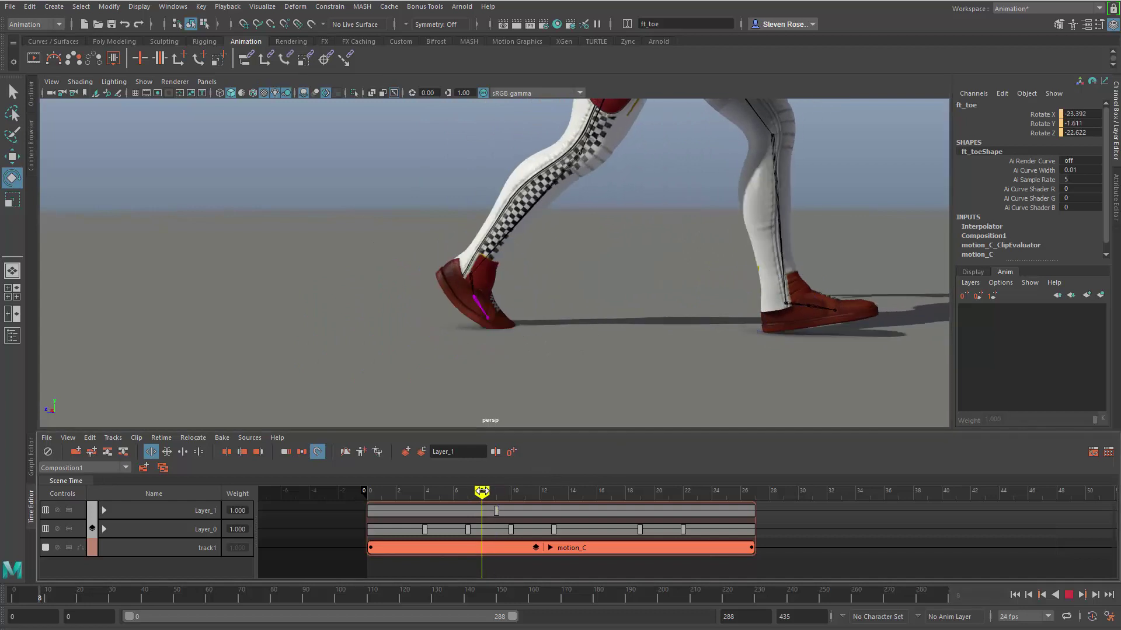
pyautogui.hotkey('alt', 'v')
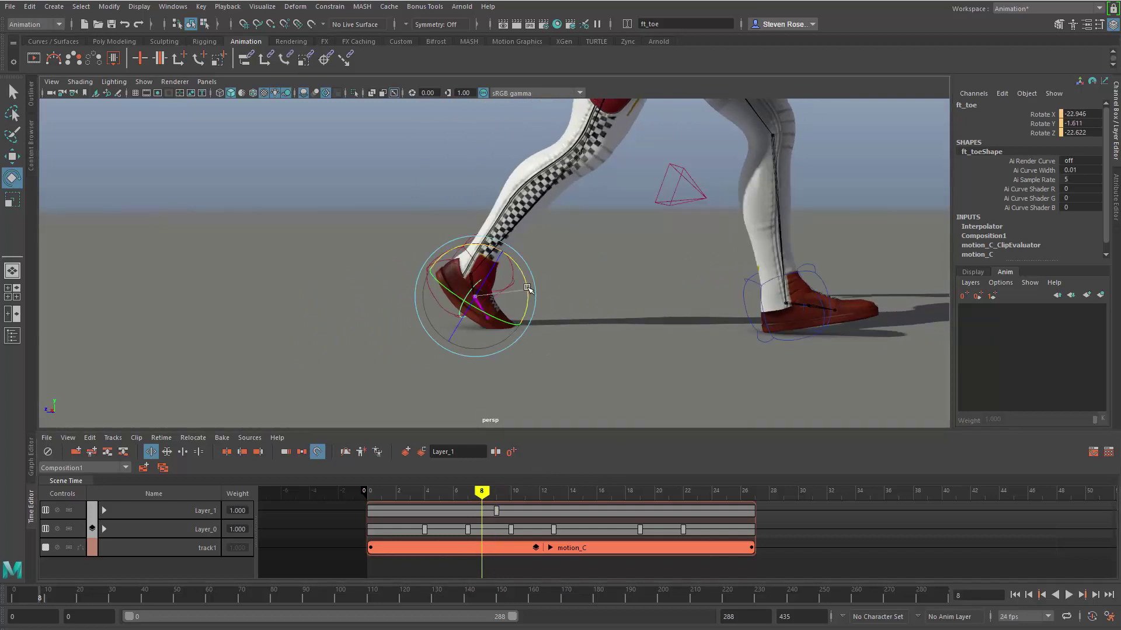
pyautogui.moveTo(525, 296); pyautogui.dragTo(523, 275)
# Lower the right foot control to about 6.36 in Translate Y at frame 8, and key it together with the toe.
pyautogui.click(463, 247)
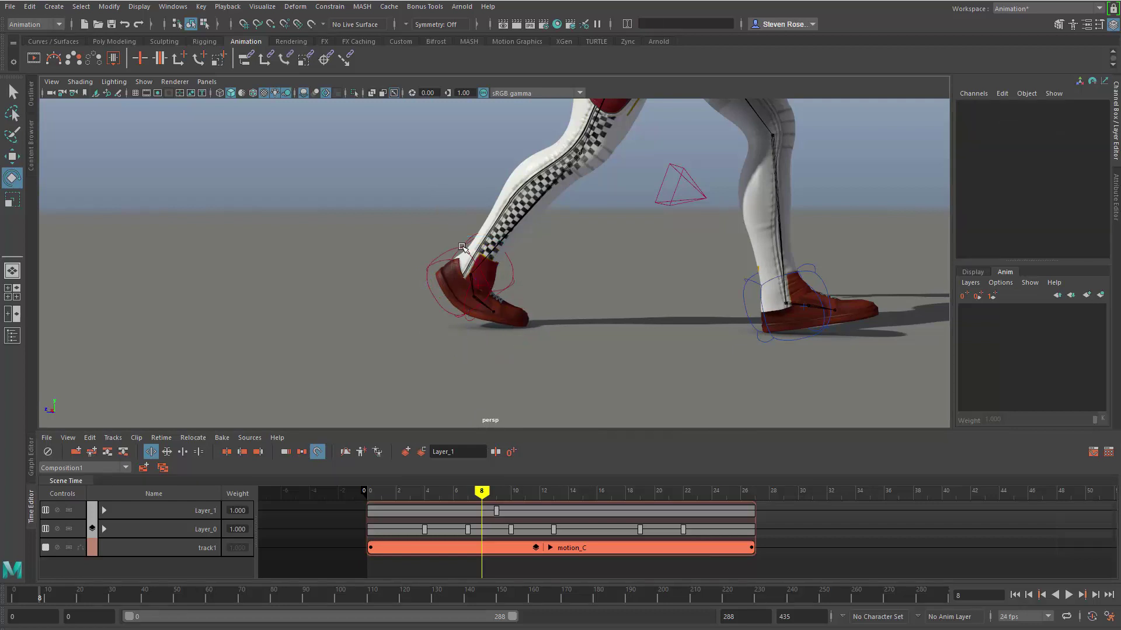
pyautogui.click(439, 255)
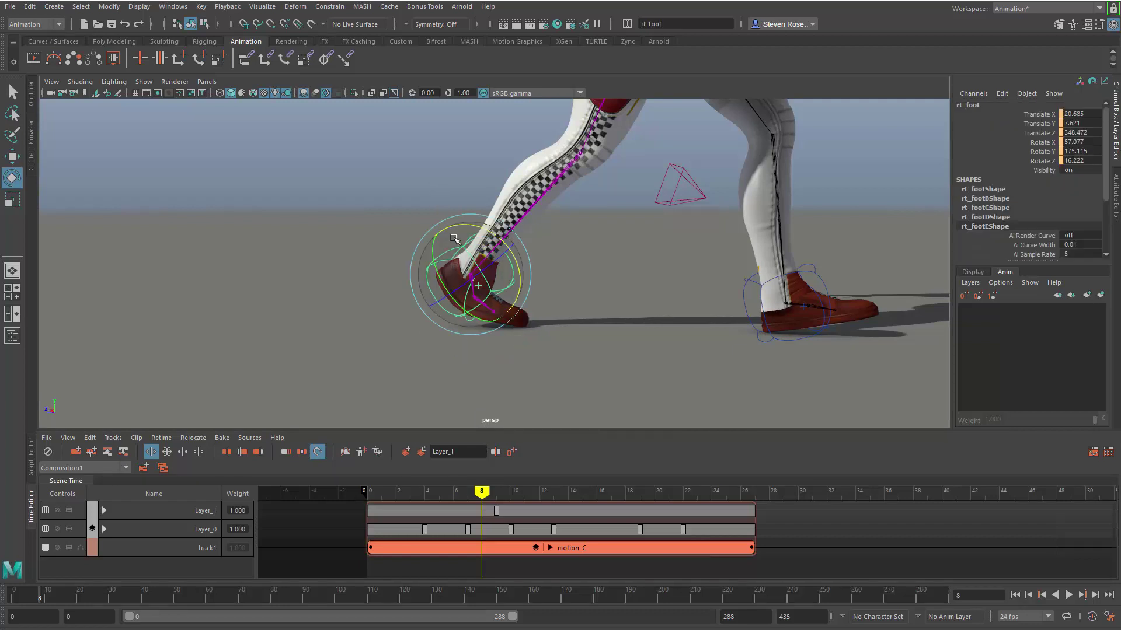
pyautogui.press('w')
pyautogui.moveTo(471, 217); pyautogui.dragTo(522, 309)
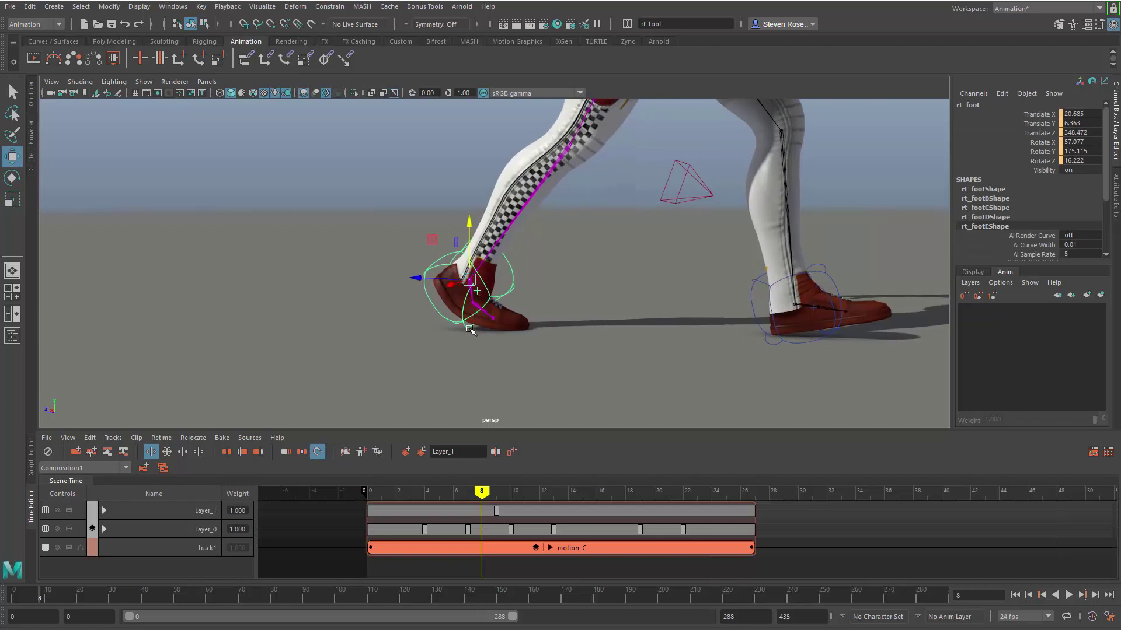
pyautogui.click(470, 330)
pyautogui.press('s')
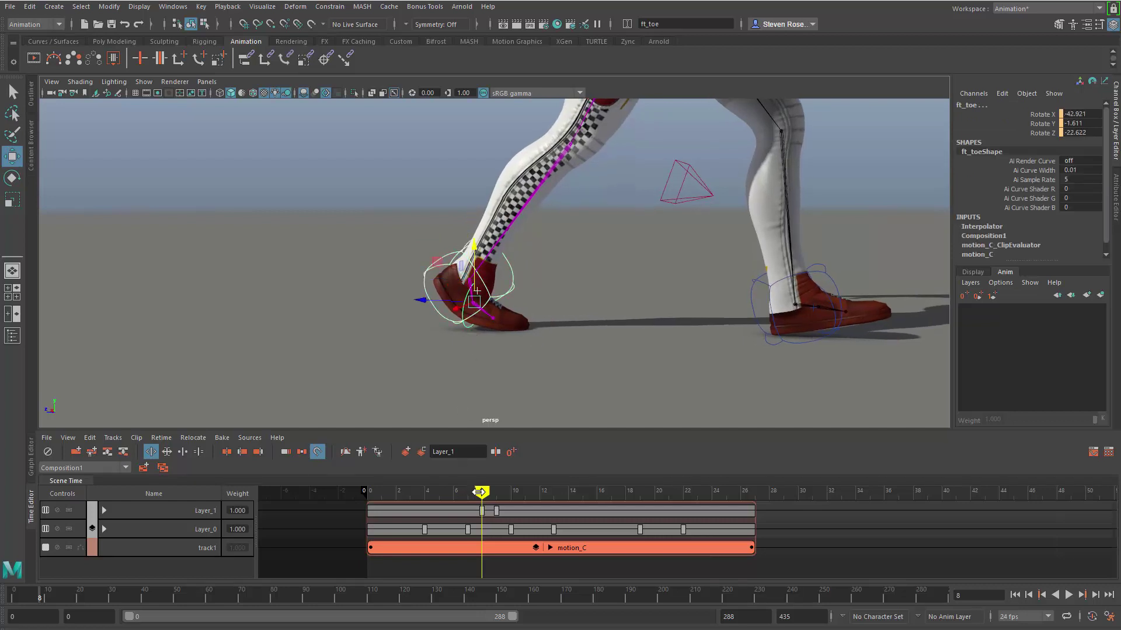
pyautogui.moveTo(481, 492); pyautogui.dragTo(497, 492)
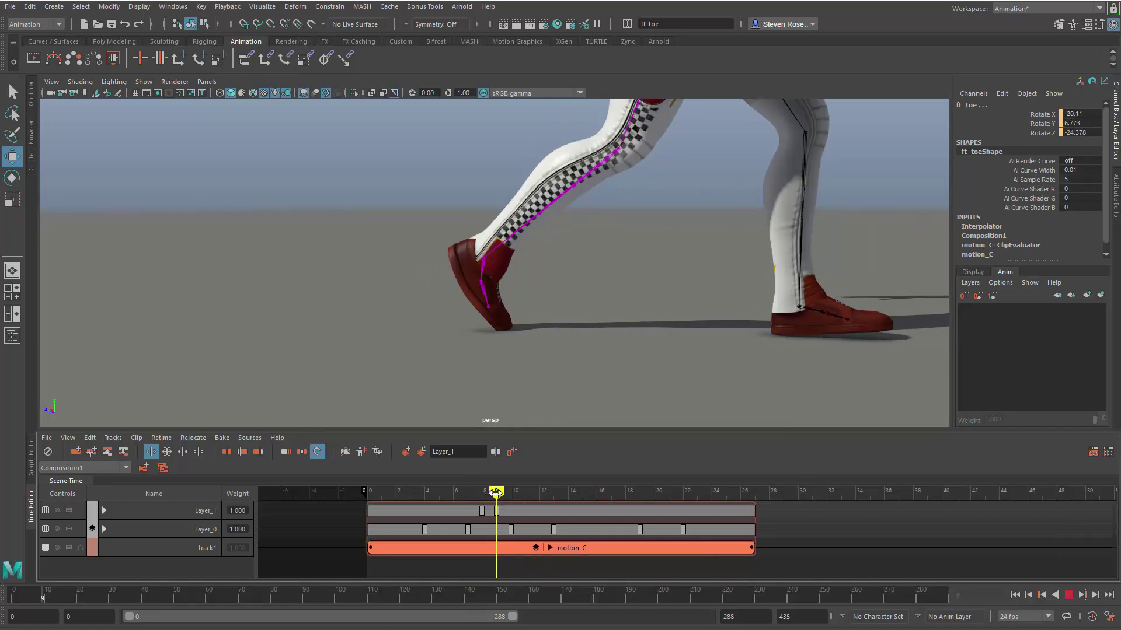
# Raise the right foot control to about 13.74 in Translate Y at frame 9, and move it to about 346.968 in Translate Z at frame 8.
pyautogui.click(505, 279)
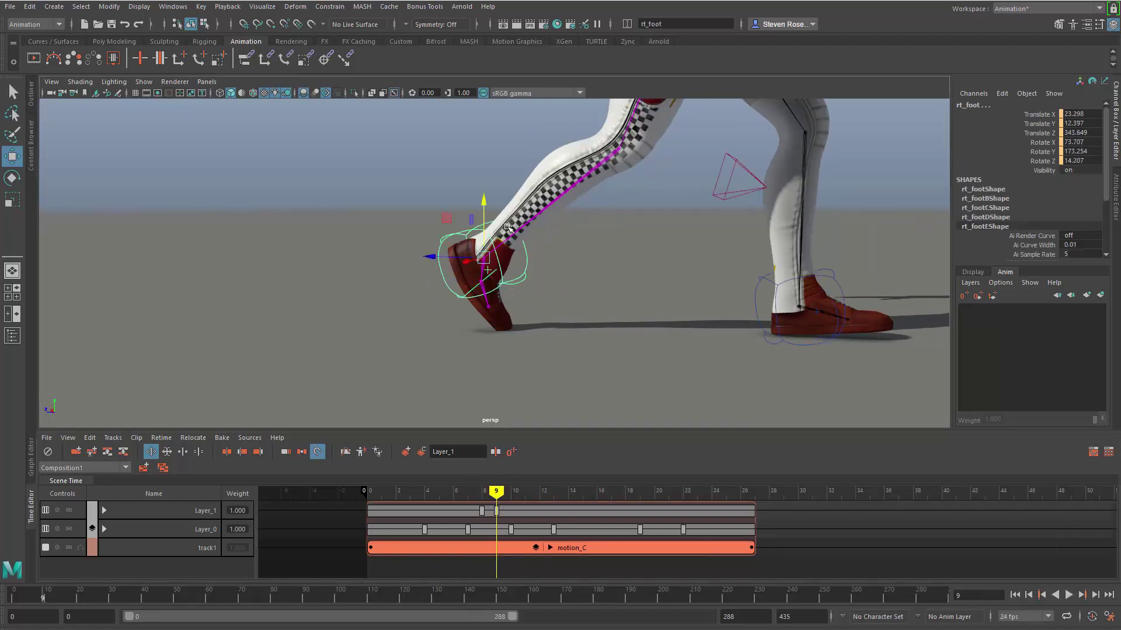
pyautogui.moveTo(487, 198); pyautogui.dragTo(489, 196)
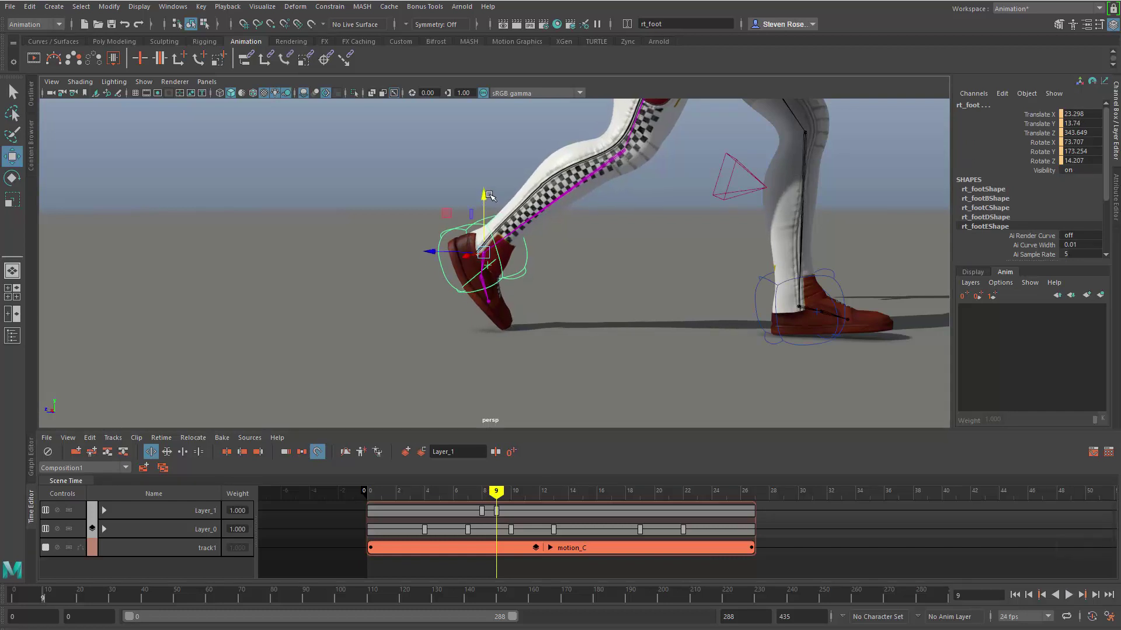
pyautogui.moveTo(496, 492)
pyautogui.mouseDown()
pyautogui.moveTo(470, 492)
pyautogui.moveTo(516, 492)
pyautogui.moveTo(469, 492)
pyautogui.moveTo(495, 491)
pyautogui.moveTo(482, 491)
pyautogui.mouseUp()
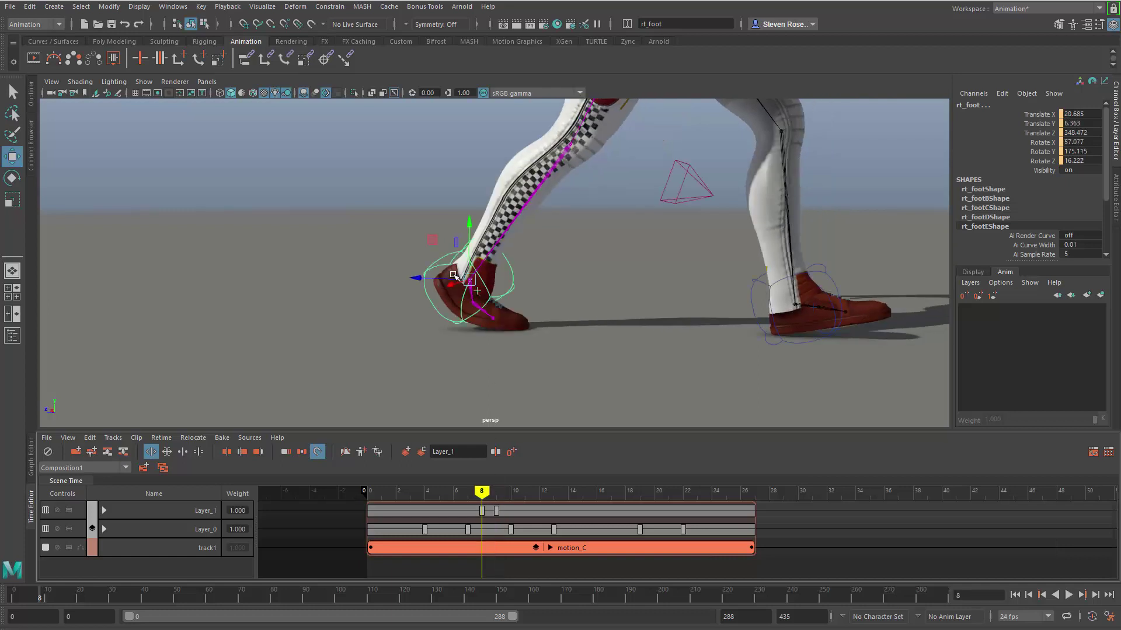
pyautogui.moveTo(453, 275); pyautogui.dragTo(426, 279)
pyautogui.hotkey('ctrl', 'z')
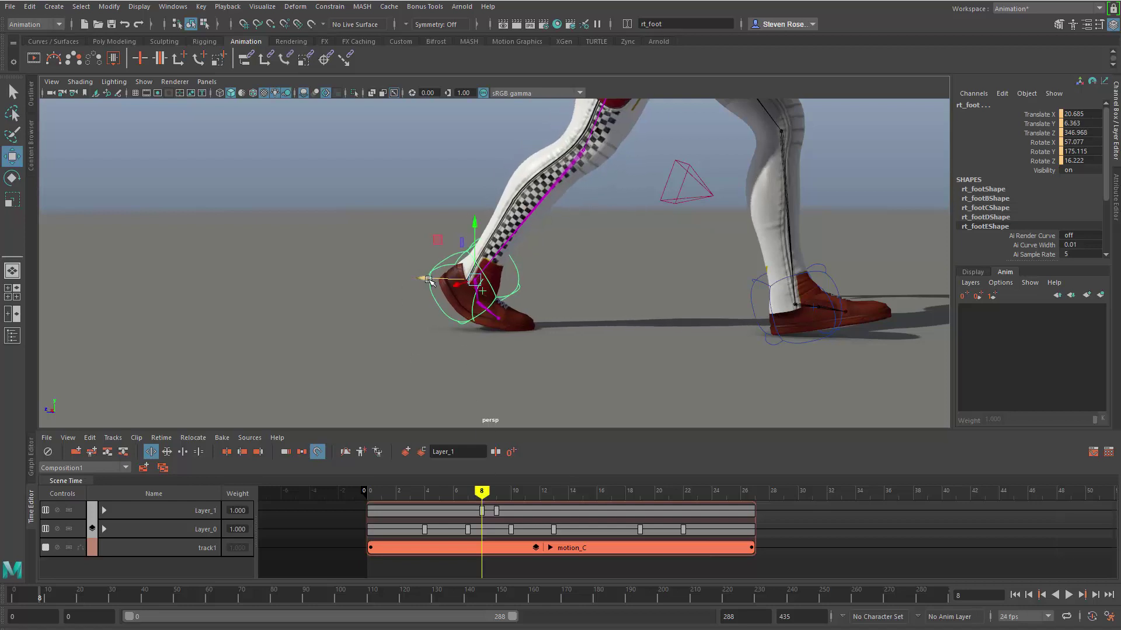
# At frame 9, shift the right foot control forward to about 339.415 in Translate Z and key it on Layer_1.
pyautogui.moveTo(481, 492); pyautogui.dragTo(496, 492)
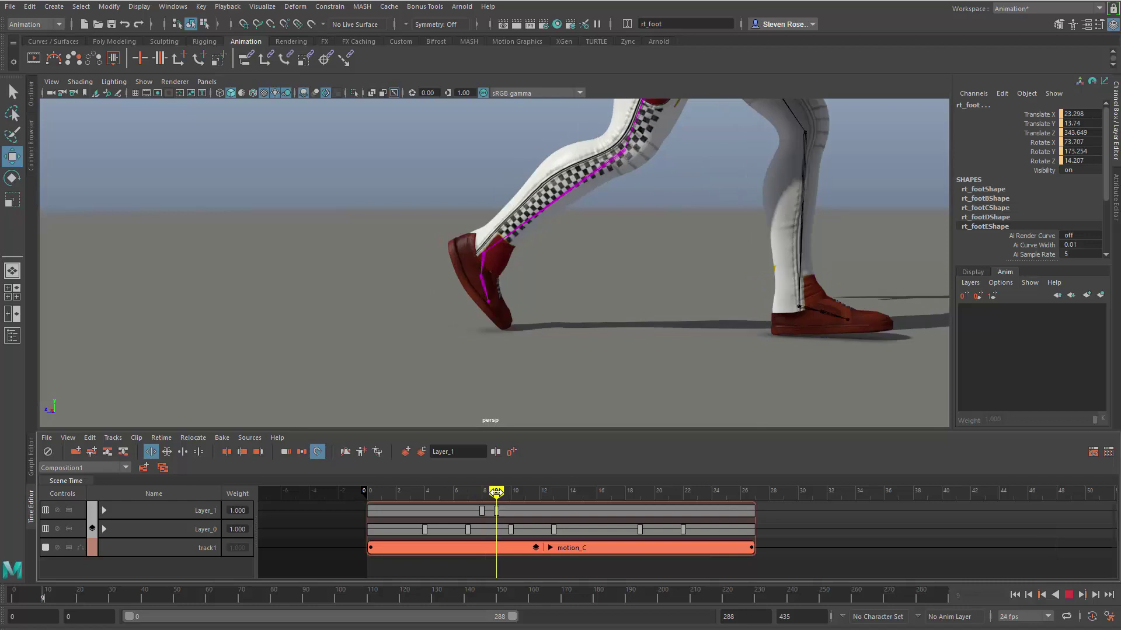
pyautogui.moveTo(433, 250); pyautogui.dragTo(440, 251)
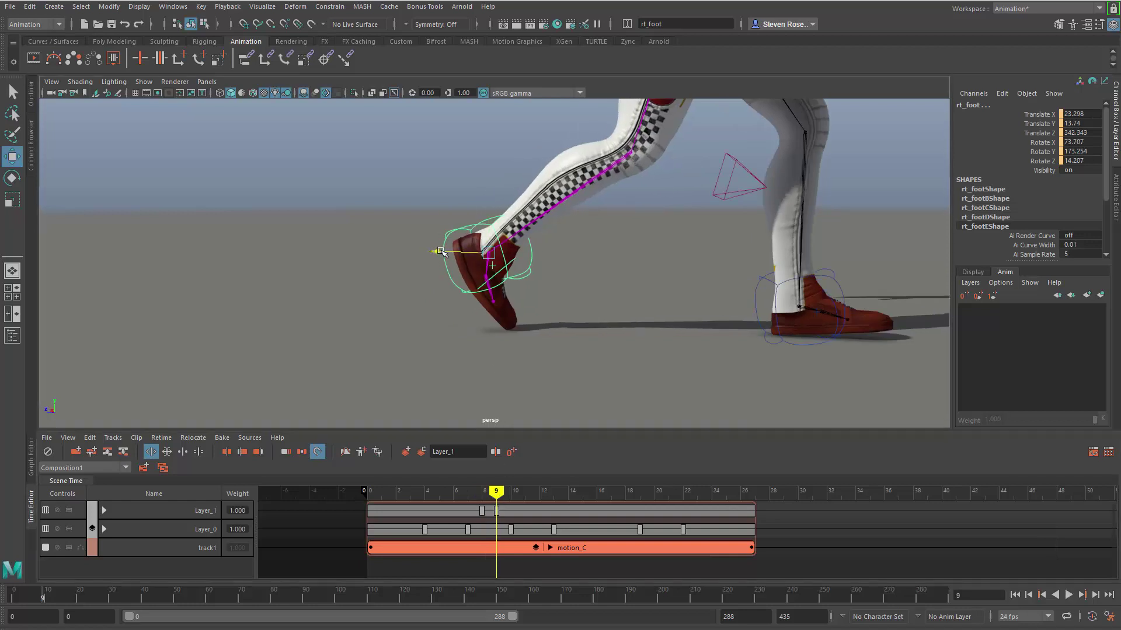
pyautogui.moveTo(495, 492)
pyautogui.mouseDown()
pyautogui.moveTo(472, 493)
pyautogui.moveTo(491, 494)
pyautogui.mouseUp()
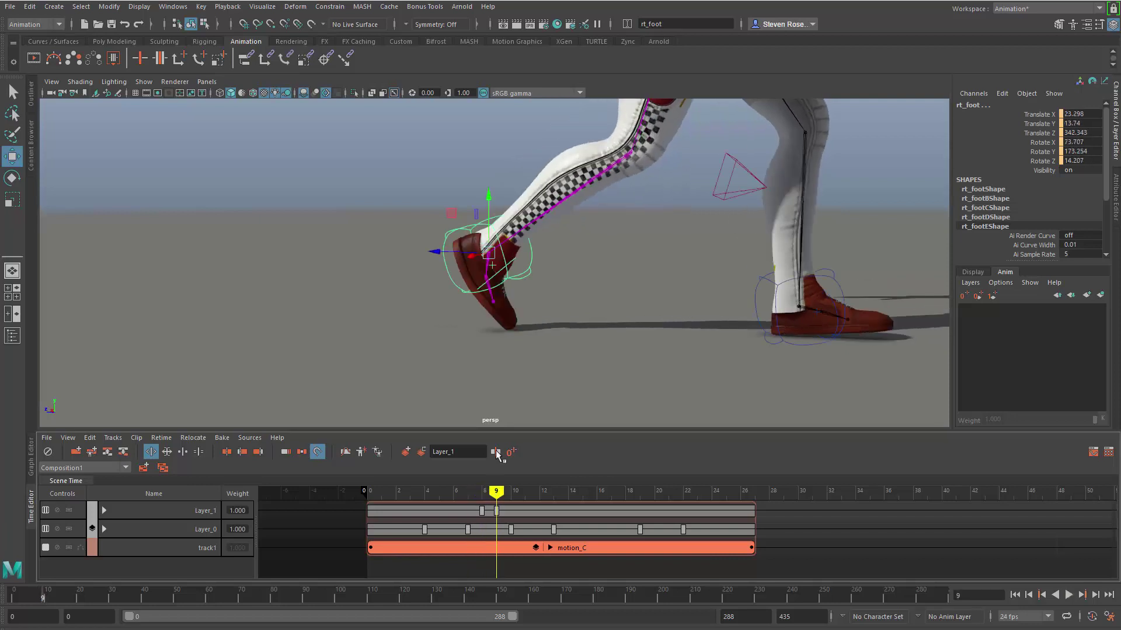
pyautogui.moveTo(440, 252); pyautogui.dragTo(451, 254)
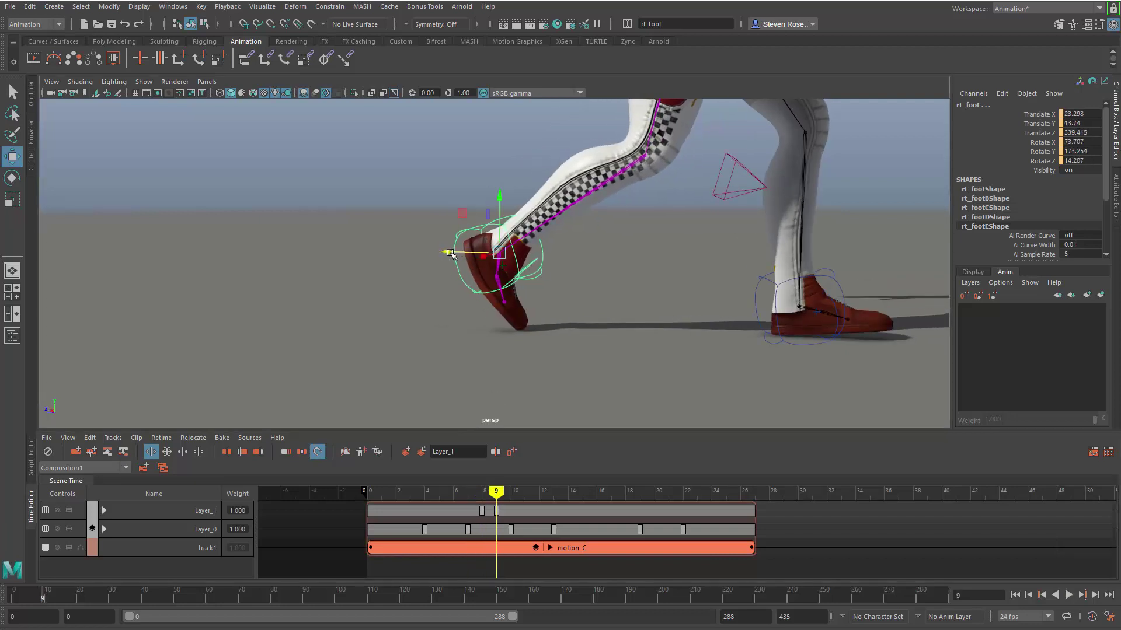
# Set a zero key for the right foot control at frame 6 on Layer_1.
pyautogui.moveTo(496, 493); pyautogui.dragTo(460, 498)
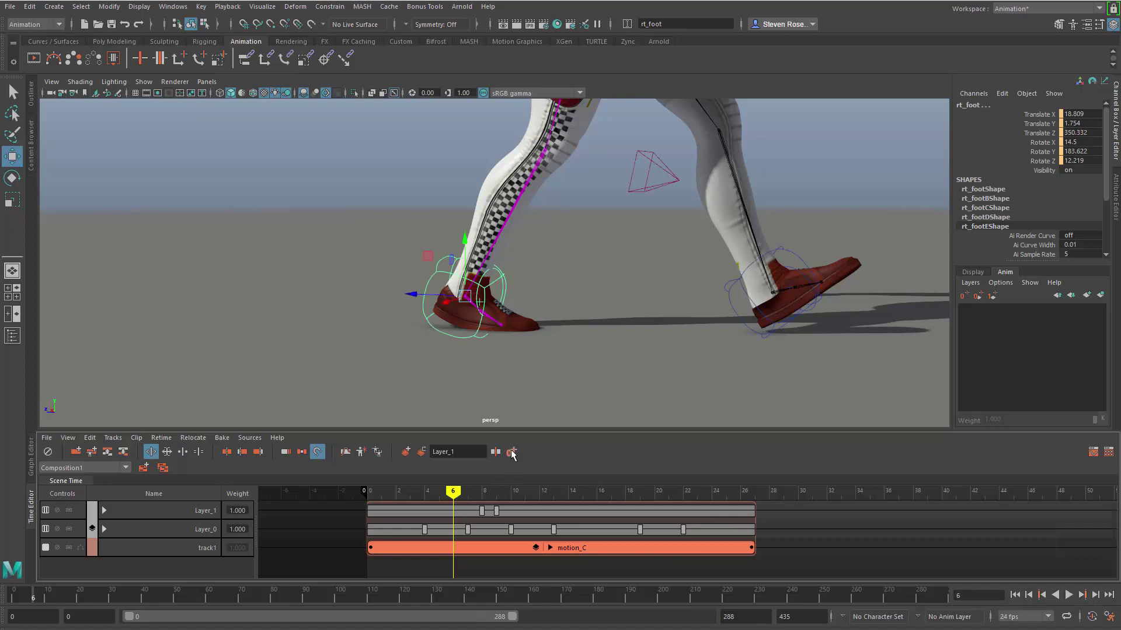
pyautogui.click(512, 453)
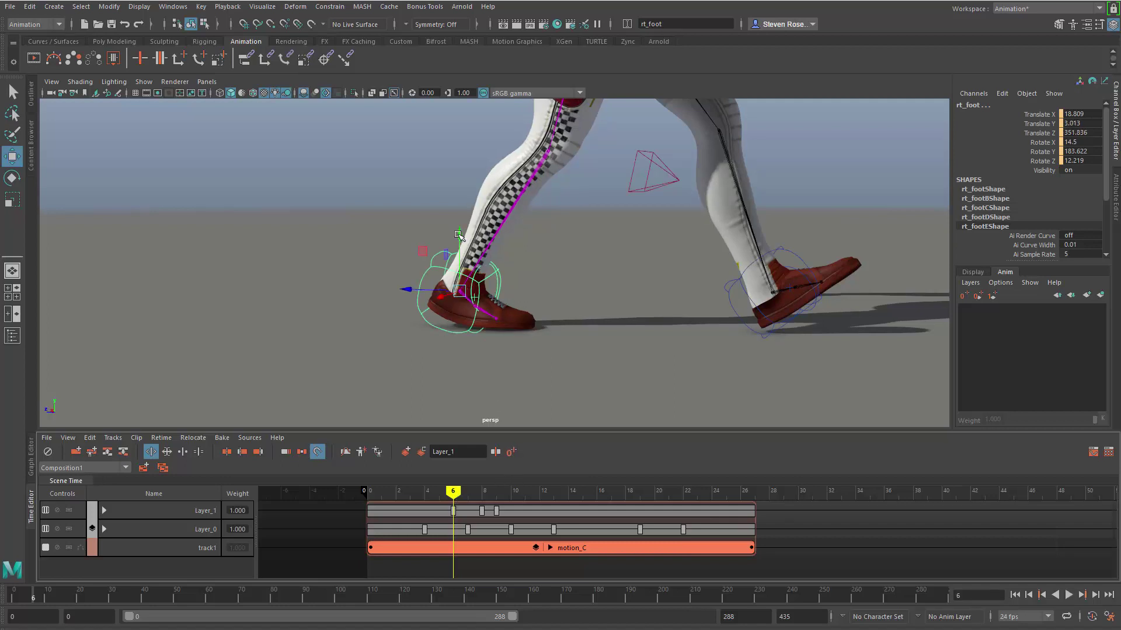
pyautogui.click(511, 453)
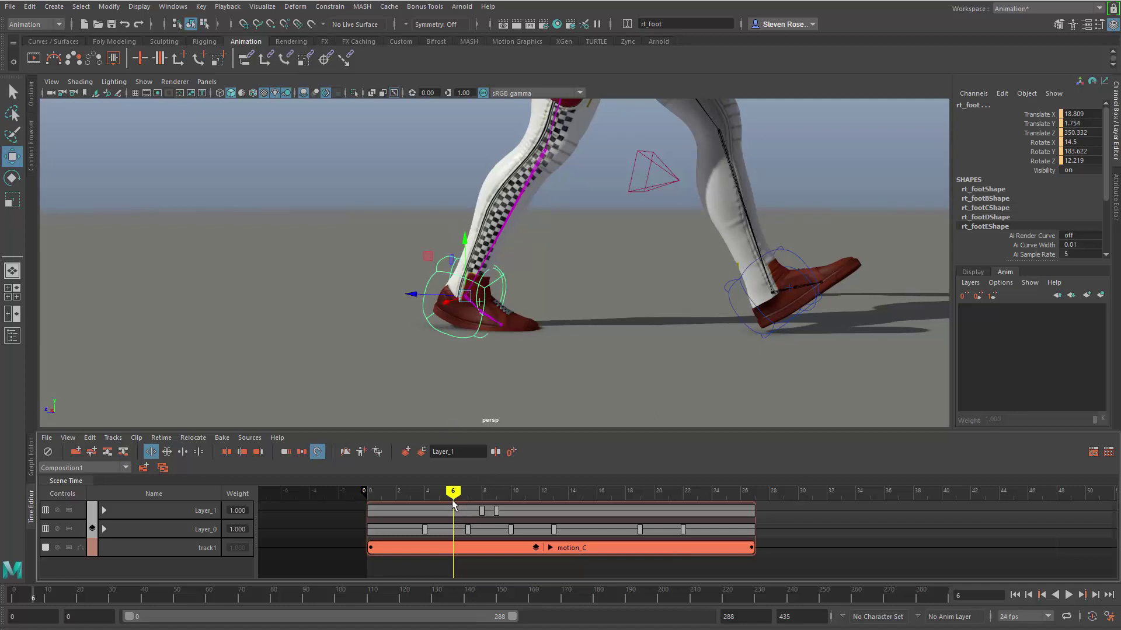
pyautogui.moveTo(453, 495)
pyautogui.mouseDown()
pyautogui.moveTo(484, 492)
pyautogui.moveTo(437, 492)
pyautogui.moveTo(453, 492)
pyautogui.mouseUp()
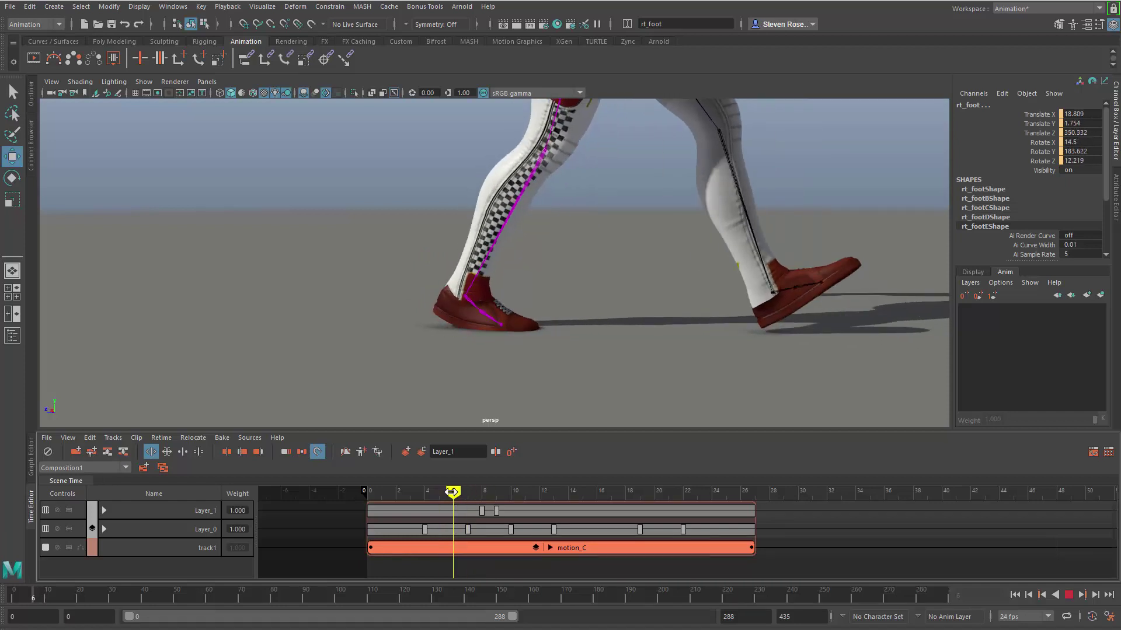
pyautogui.click(512, 452)
# At frame 7, lower the right foot control to about 4.083 in Translate Y and key it on Layer_1.
pyautogui.moveTo(453, 493); pyautogui.dragTo(514, 495)
pyautogui.moveTo(440, 494); pyautogui.dragTo(466, 506)
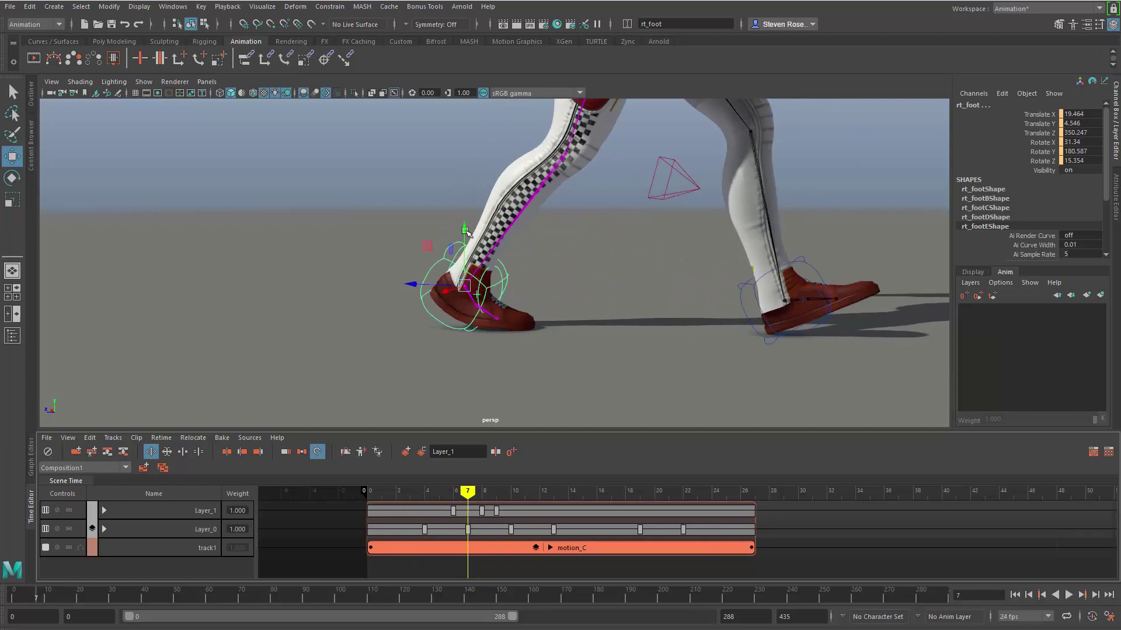
pyautogui.moveTo(466, 231); pyautogui.dragTo(466, 234)
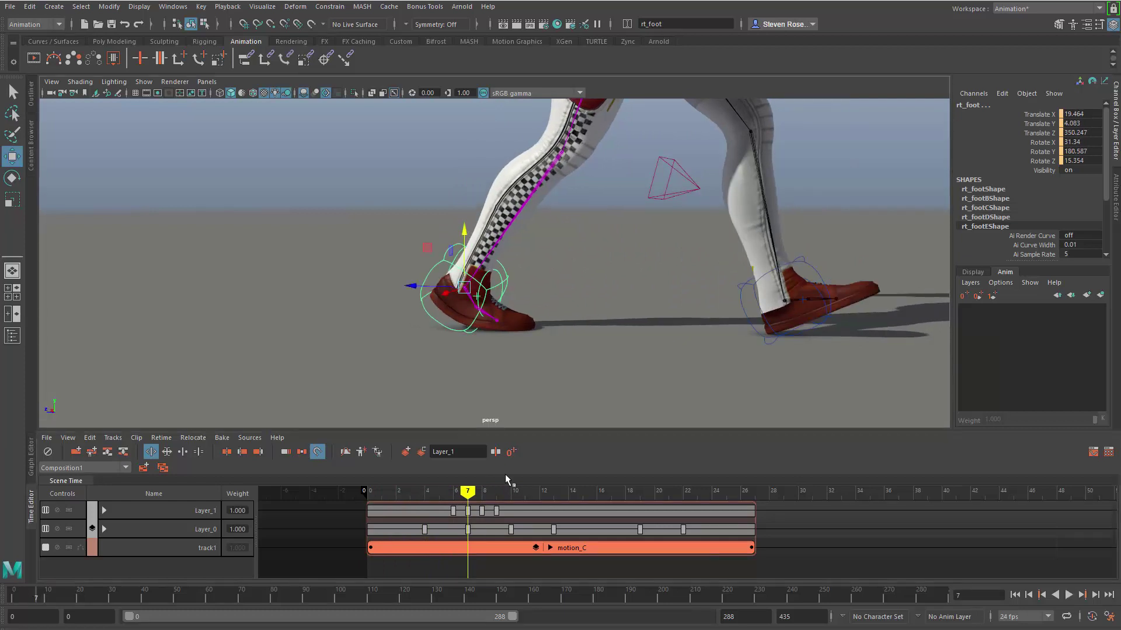
# Try rotating the right foot control to about 86.187 in Rotate X at frame 11.
pyautogui.moveTo(472, 490); pyautogui.dragTo(513, 491)
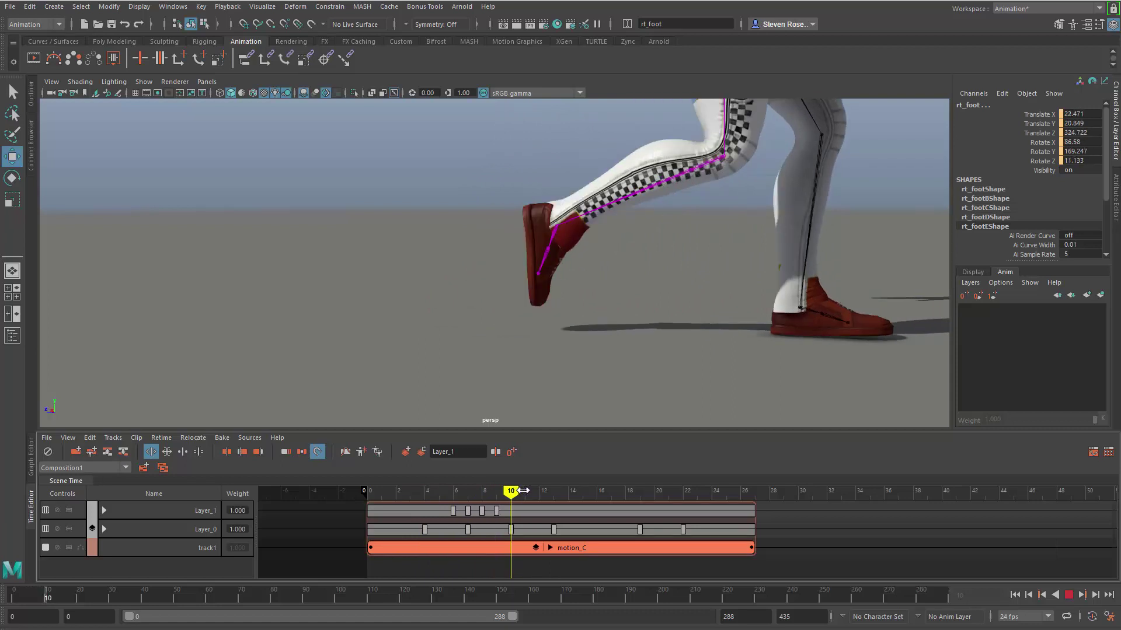
pyautogui.moveTo(523, 491); pyautogui.dragTo(525, 491)
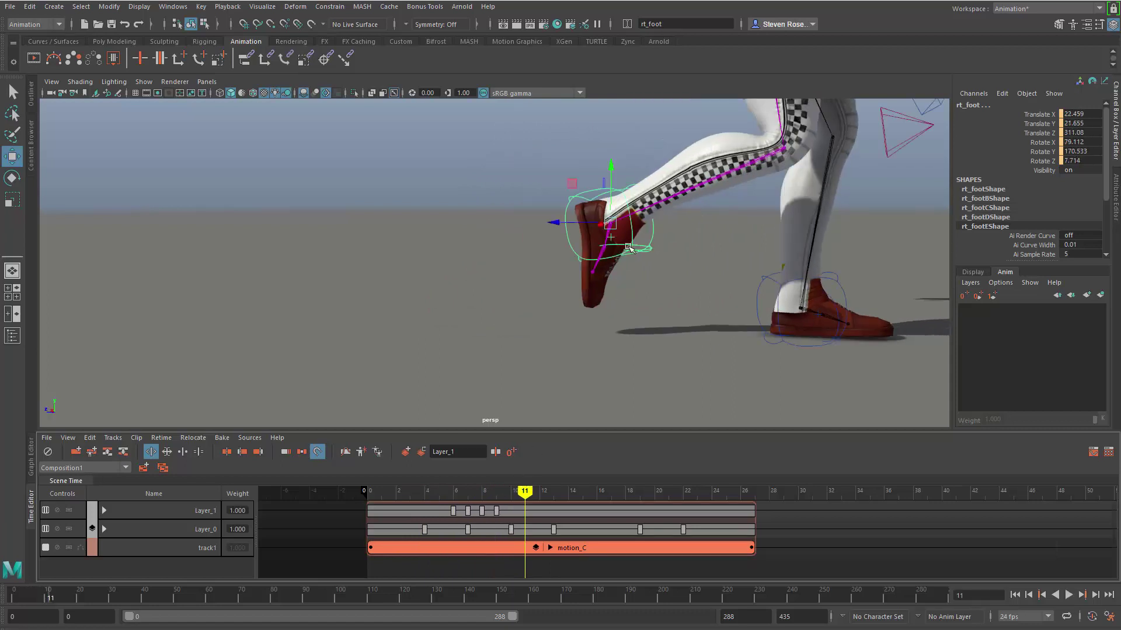
pyautogui.press('e')
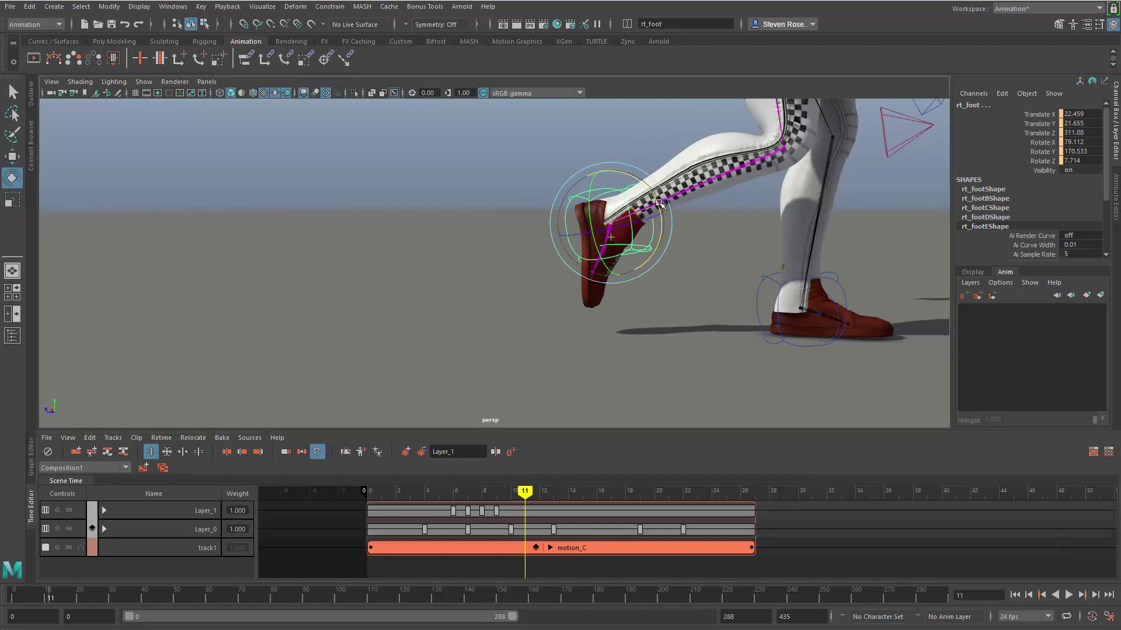
pyautogui.moveTo(659, 203); pyautogui.dragTo(663, 208)
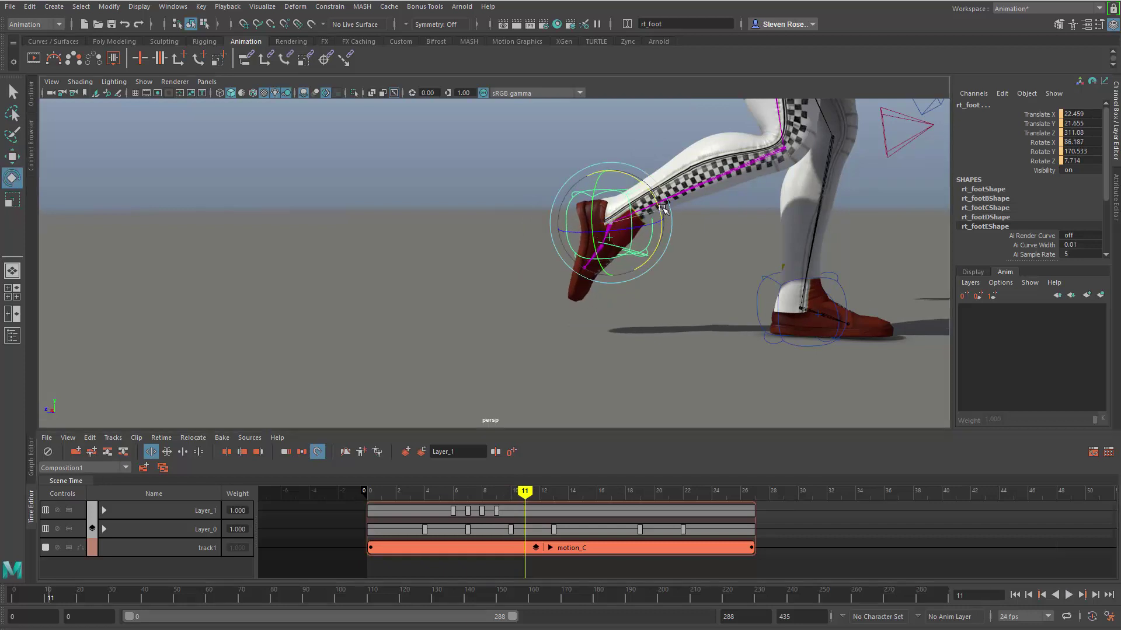
pyautogui.click(636, 124)
# At frame 11, rotate the right toe control to straighten the toe with the foot, and key it on Layer_1.
pyautogui.click(631, 250)
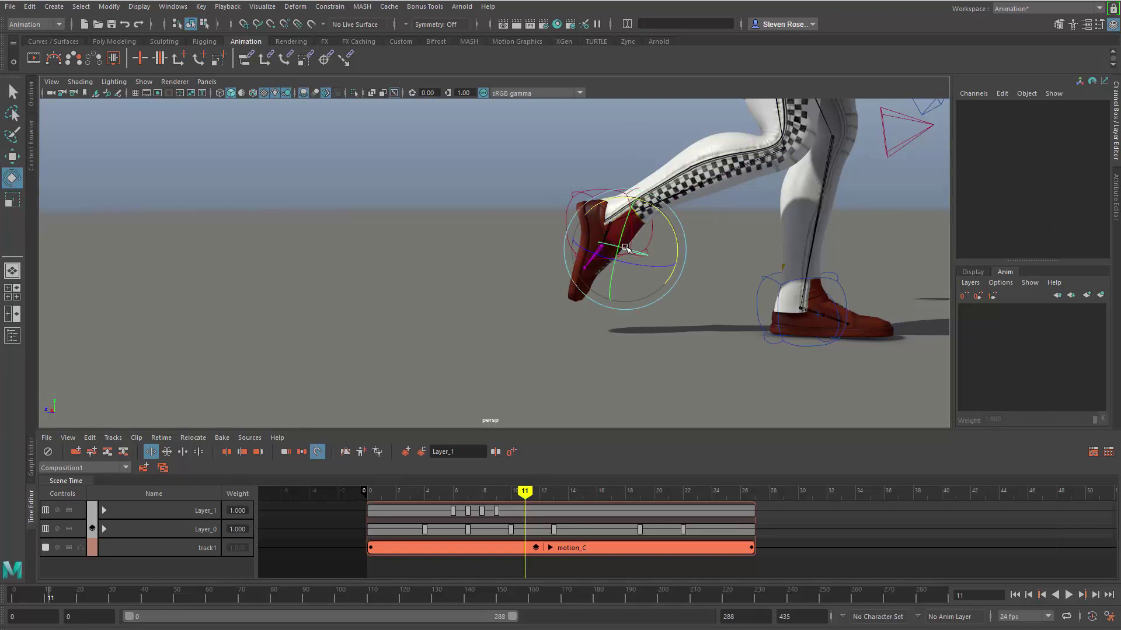
pyautogui.moveTo(669, 245); pyautogui.dragTo(675, 225)
pyautogui.press('s')
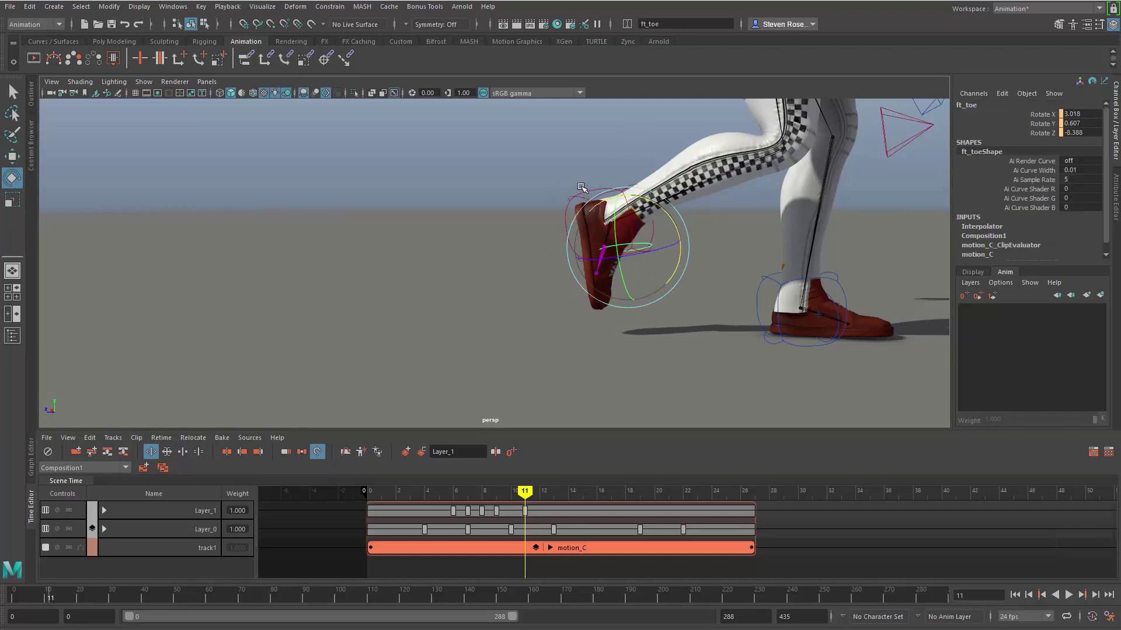
# Set a zero key for the right foot control at frame 15 on Layer_1.
pyautogui.click(579, 192)
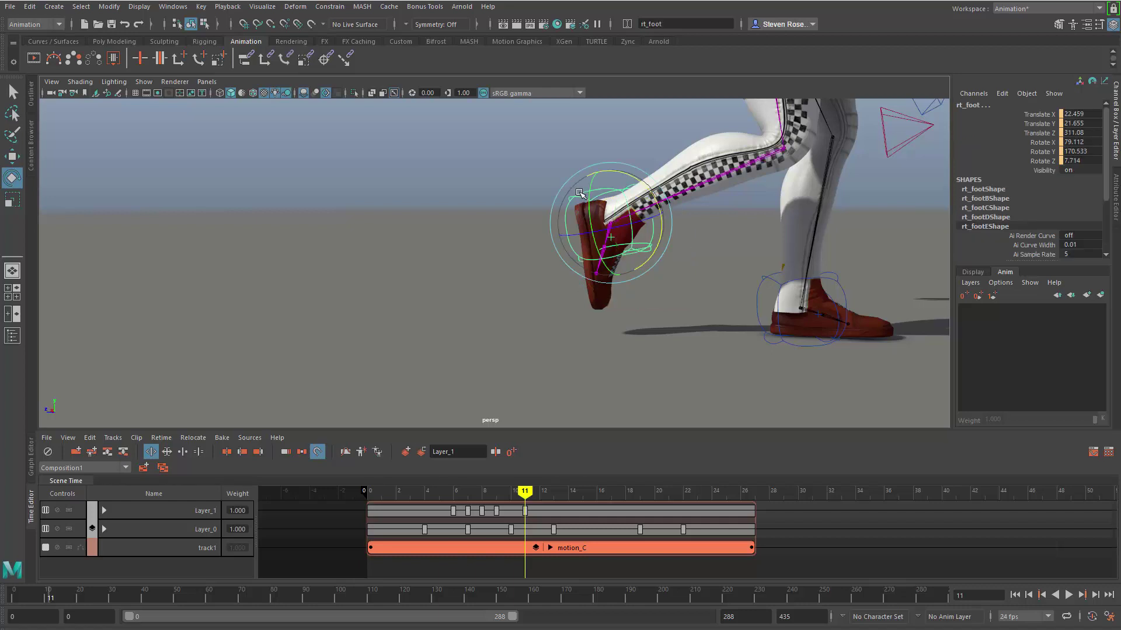
pyautogui.moveTo(525, 492); pyautogui.dragTo(586, 494)
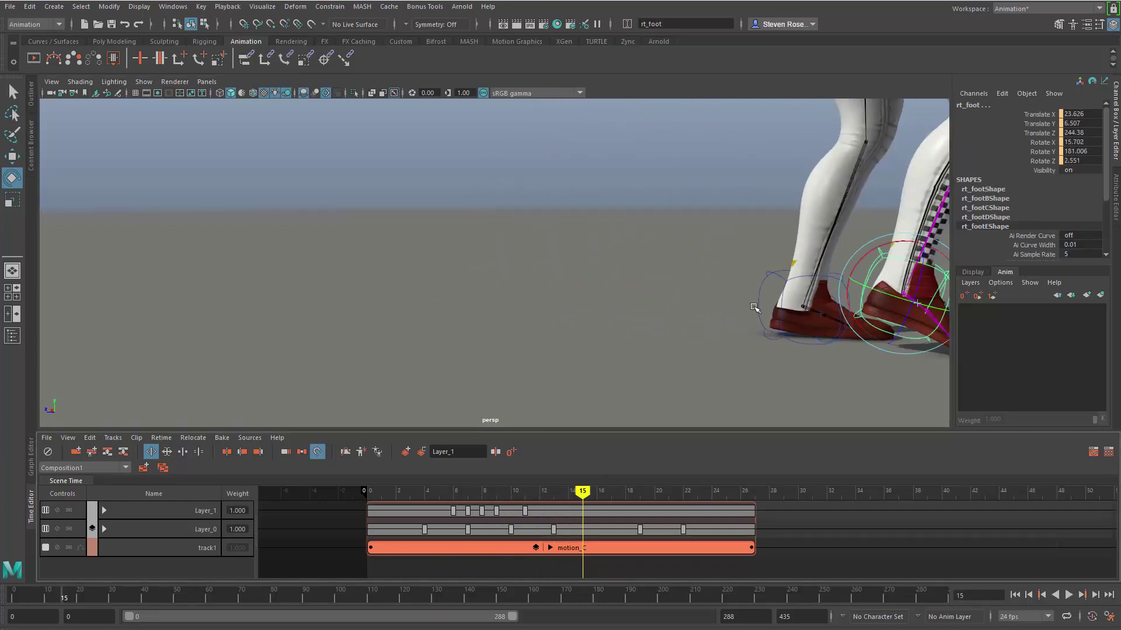
pyautogui.press('f')
pyautogui.moveTo(590, 493)
pyautogui.mouseDown()
pyautogui.moveTo(549, 493)
pyautogui.moveTo(637, 503)
pyautogui.moveTo(511, 503)
pyautogui.moveTo(590, 502)
pyautogui.mouseUp()
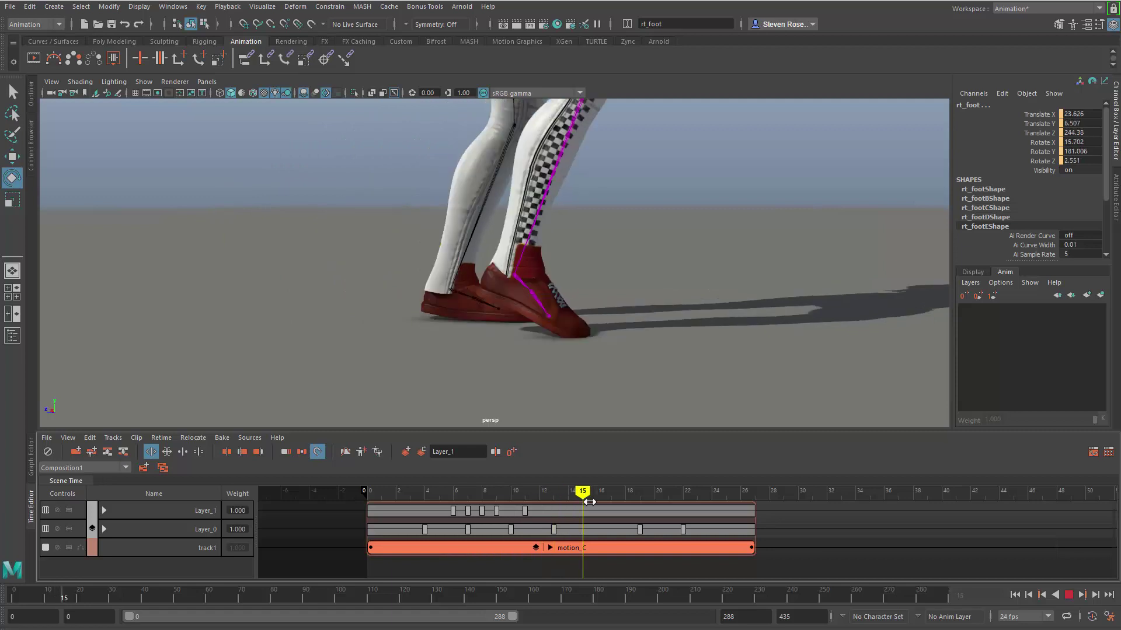
pyautogui.click(511, 452)
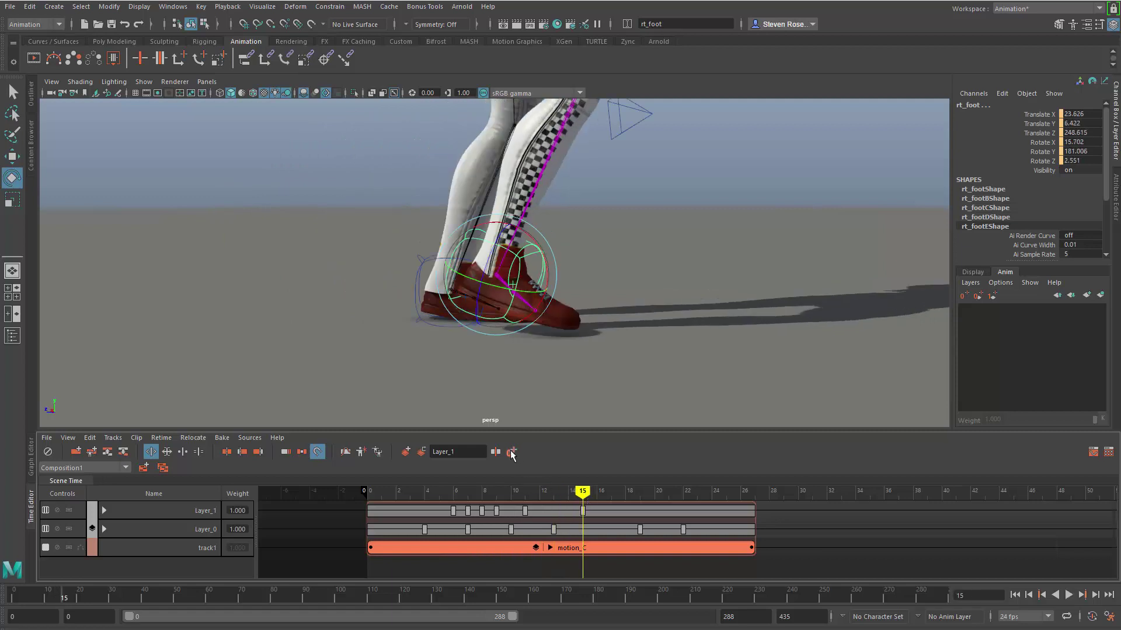
# Play back the walk from the side and examine the right foot's heel lift around frame 6.
pyautogui.hotkey('alt', 'v')
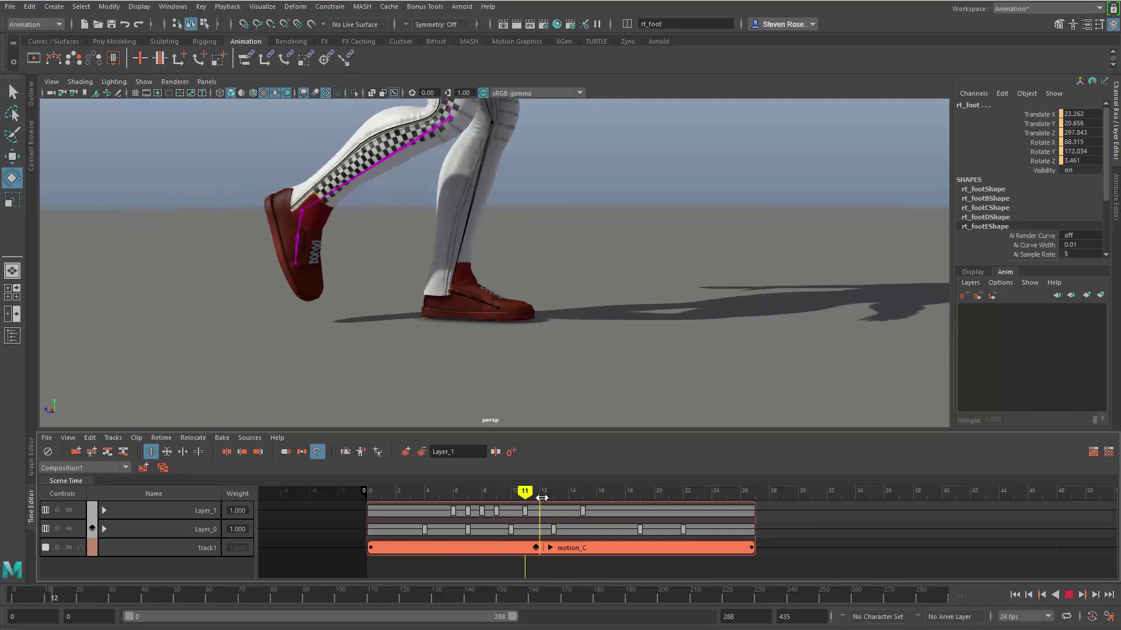
pyautogui.moveTo(601, 497); pyautogui.dragTo(381, 504)
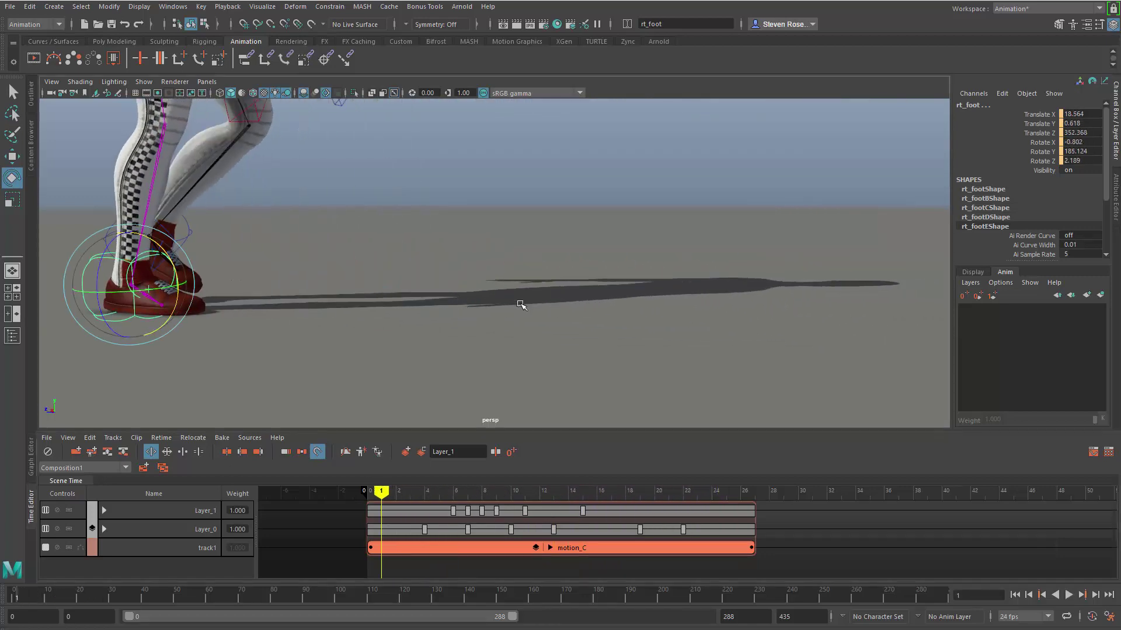
pyautogui.keyDown('alt'); pyautogui.moveTo(522, 304); pyautogui.dragTo(423, 275); pyautogui.keyUp('alt')
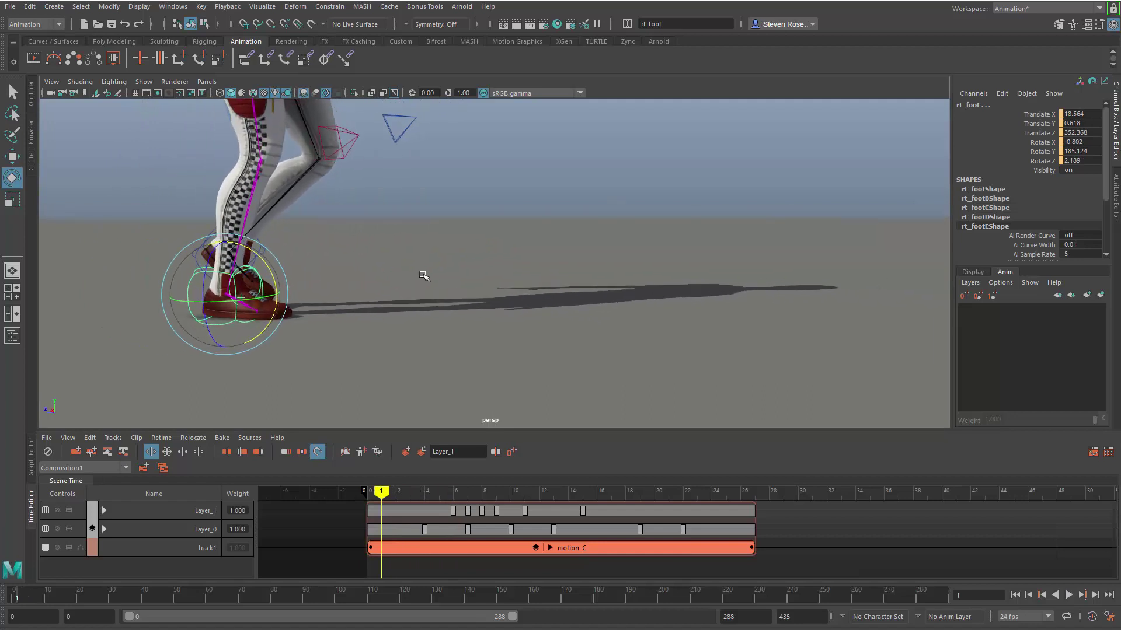
pyautogui.click(468, 173)
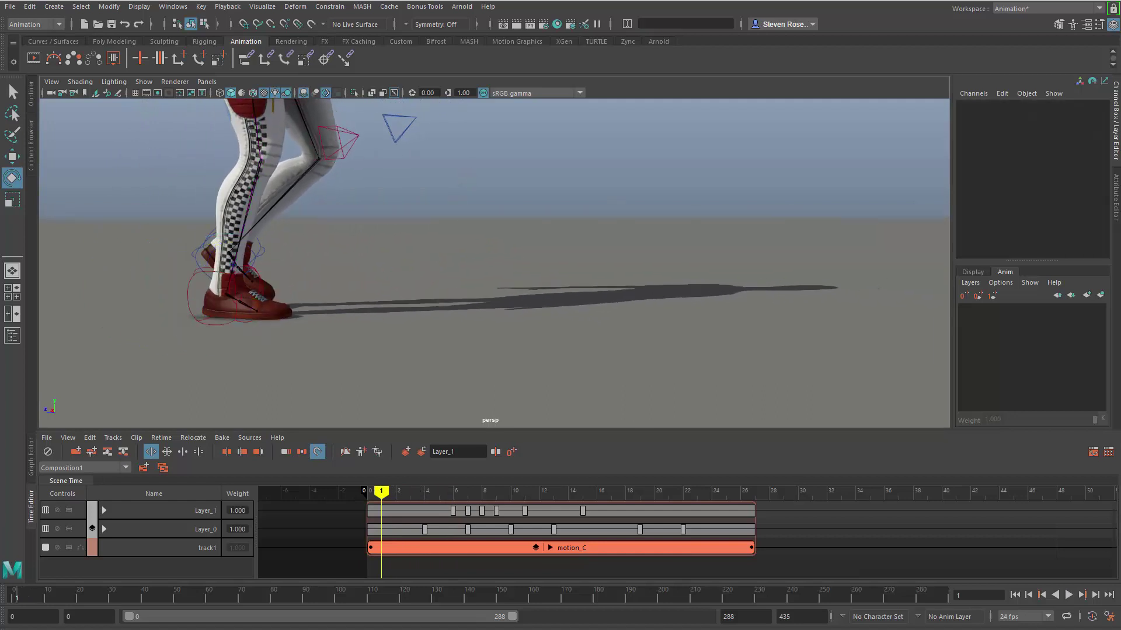
pyautogui.click(1068, 594)
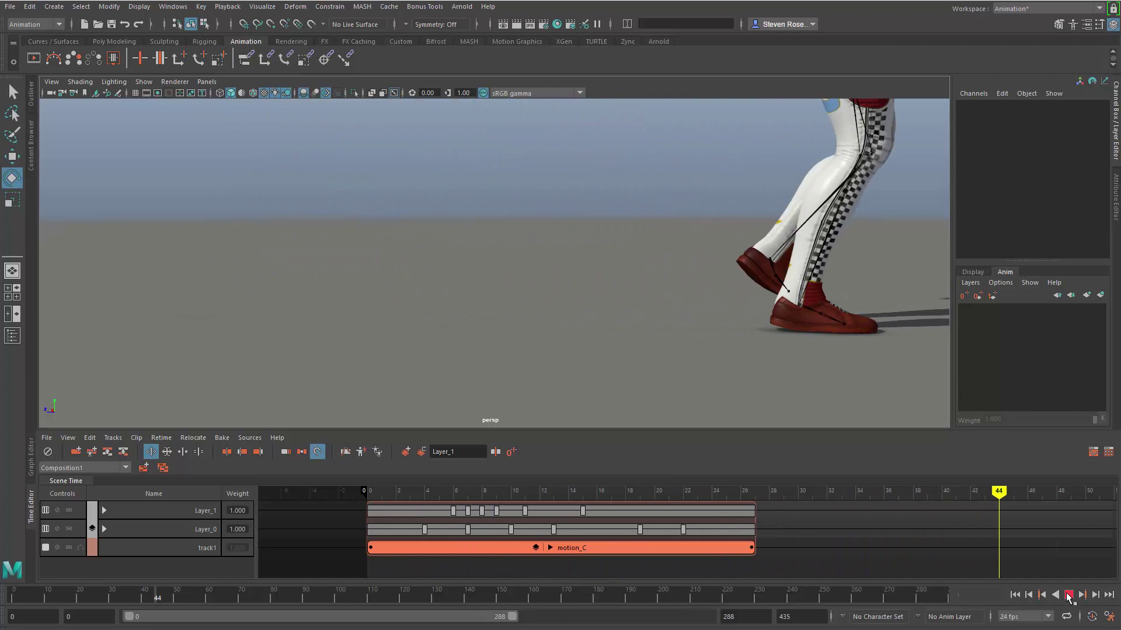
pyautogui.click(1068, 594)
pyautogui.moveTo(12, 593); pyautogui.dragTo(33, 600)
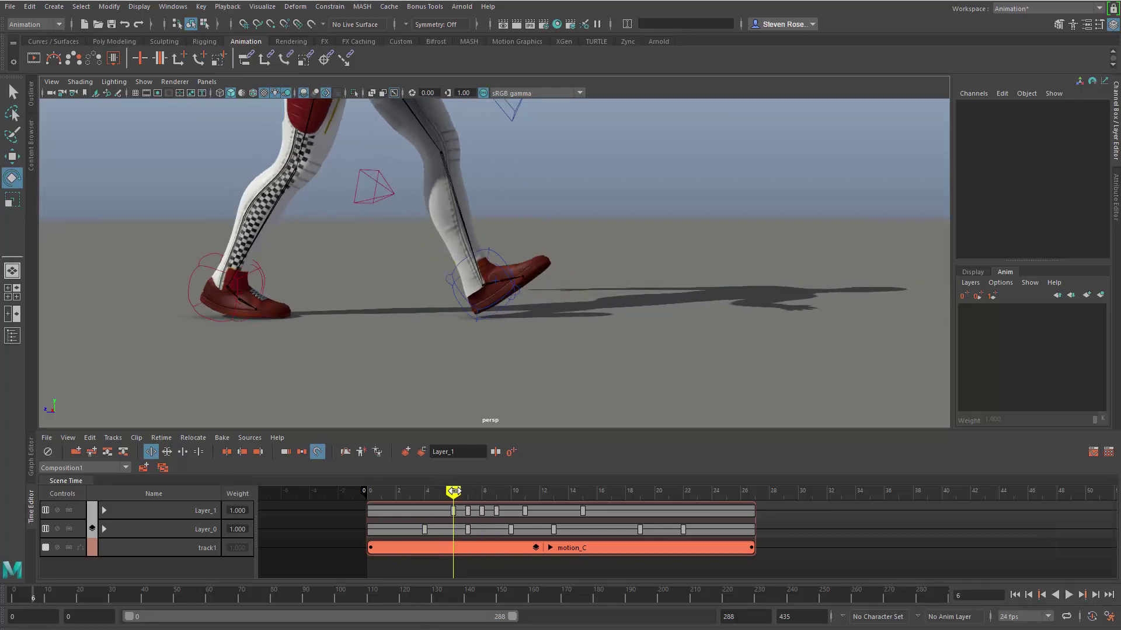
pyautogui.moveTo(454, 492)
pyautogui.mouseDown()
pyautogui.moveTo(466, 492)
pyautogui.moveTo(454, 492)
pyautogui.mouseUp()
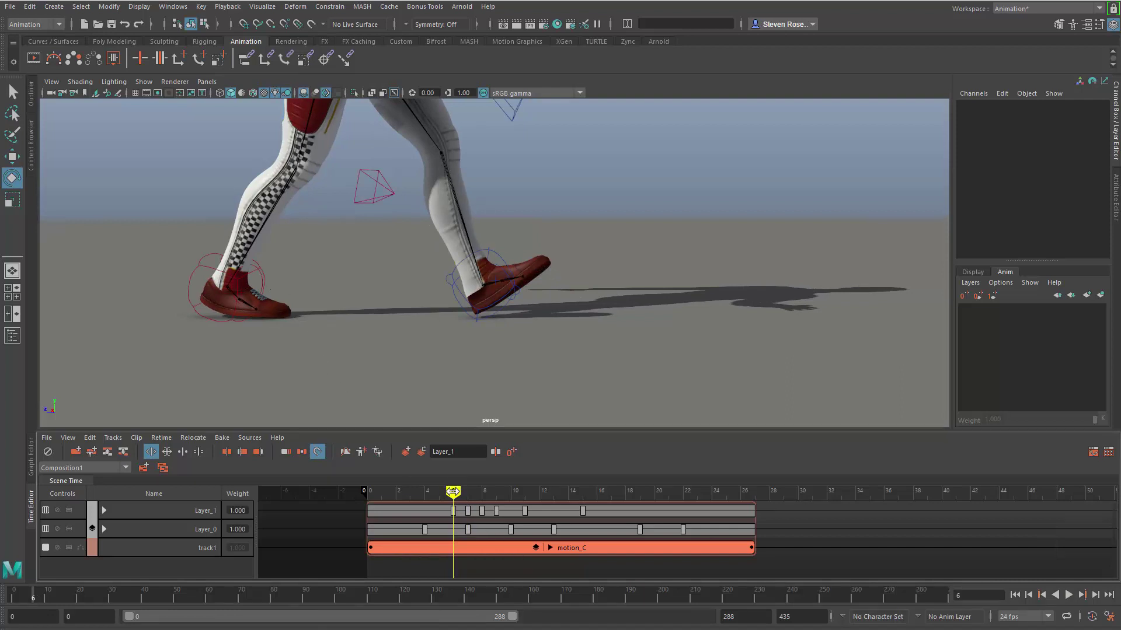
pyautogui.hotkey('alt', 'v')
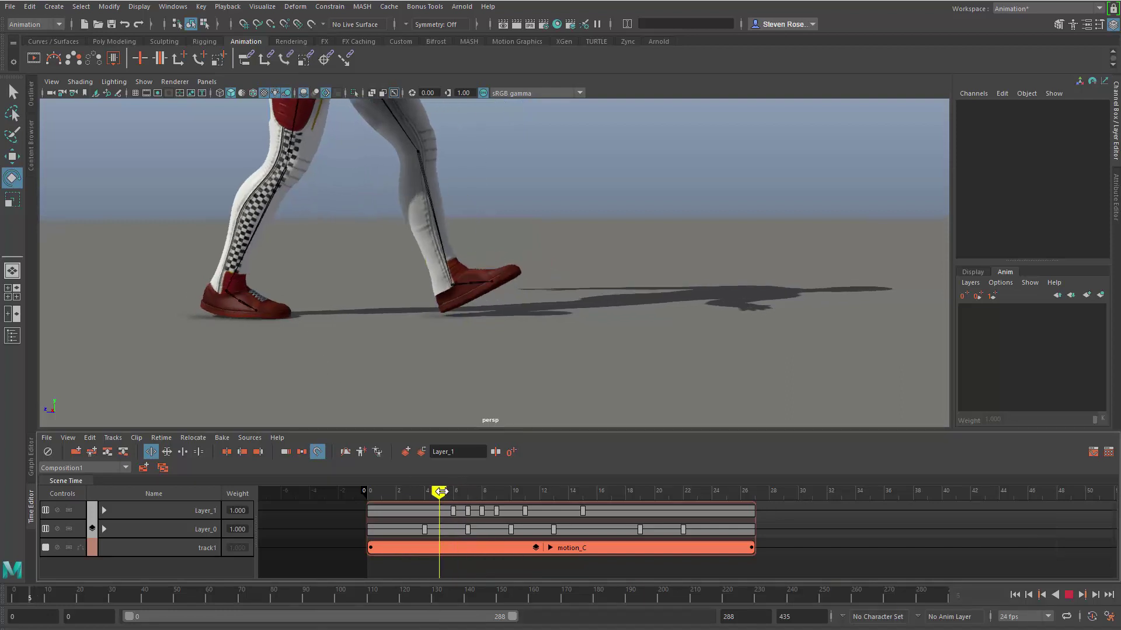
pyautogui.hotkey('alt', 'v')
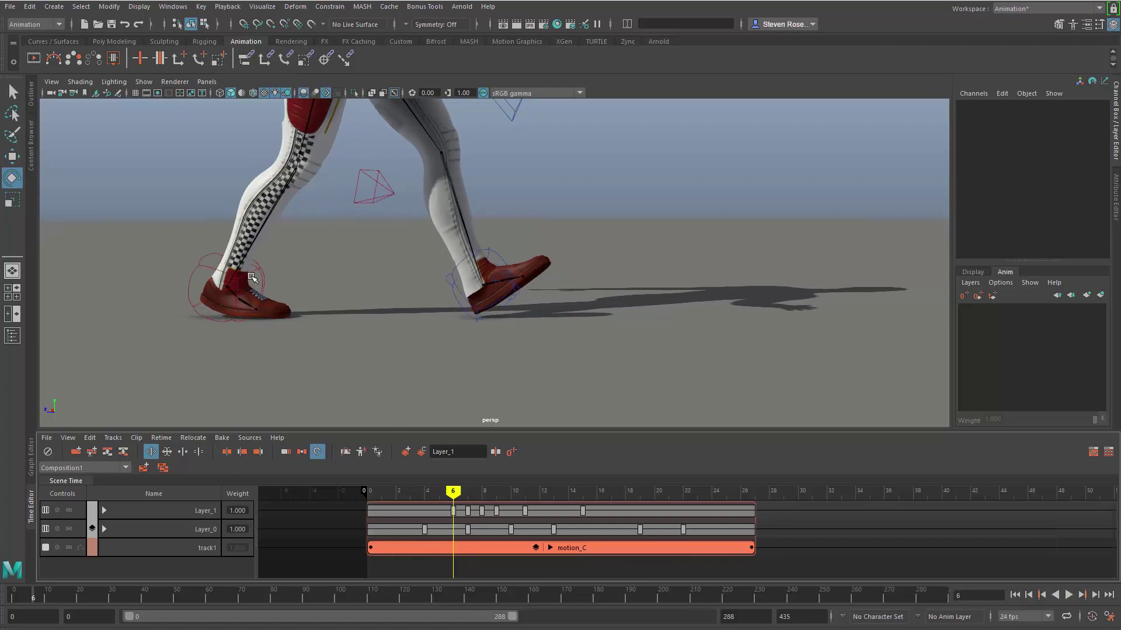
# Lower the right foot control to about 2.464 in Translate Y at frame 6, and go back to frame 3 to check the motion.
pyautogui.click(252, 277)
pyautogui.press('w')
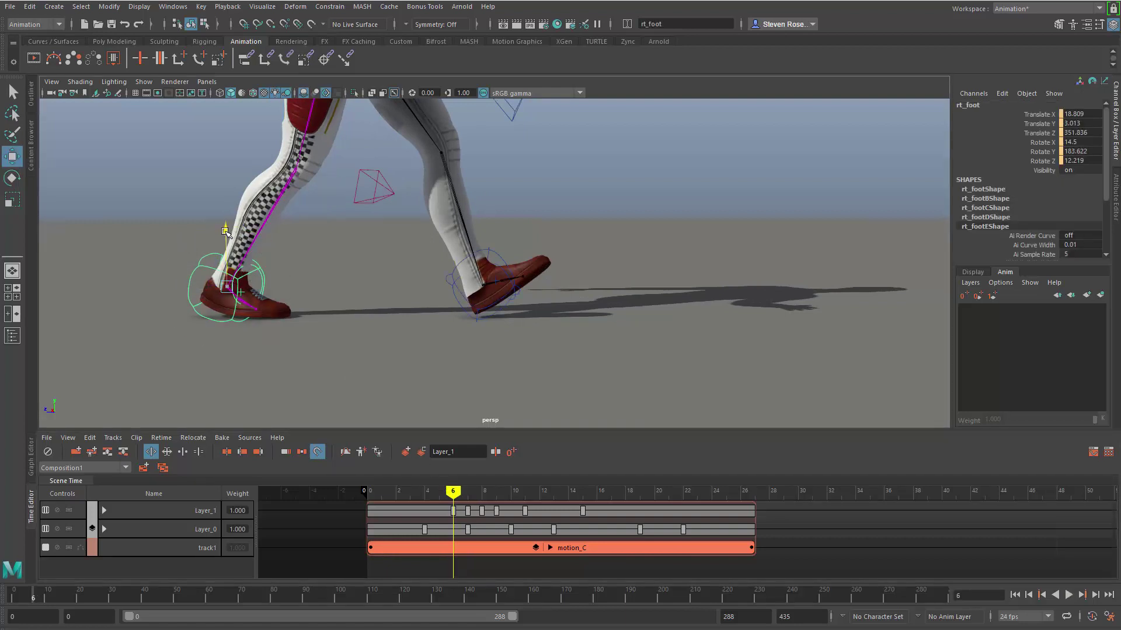
pyautogui.moveTo(228, 232); pyautogui.dragTo(228, 233)
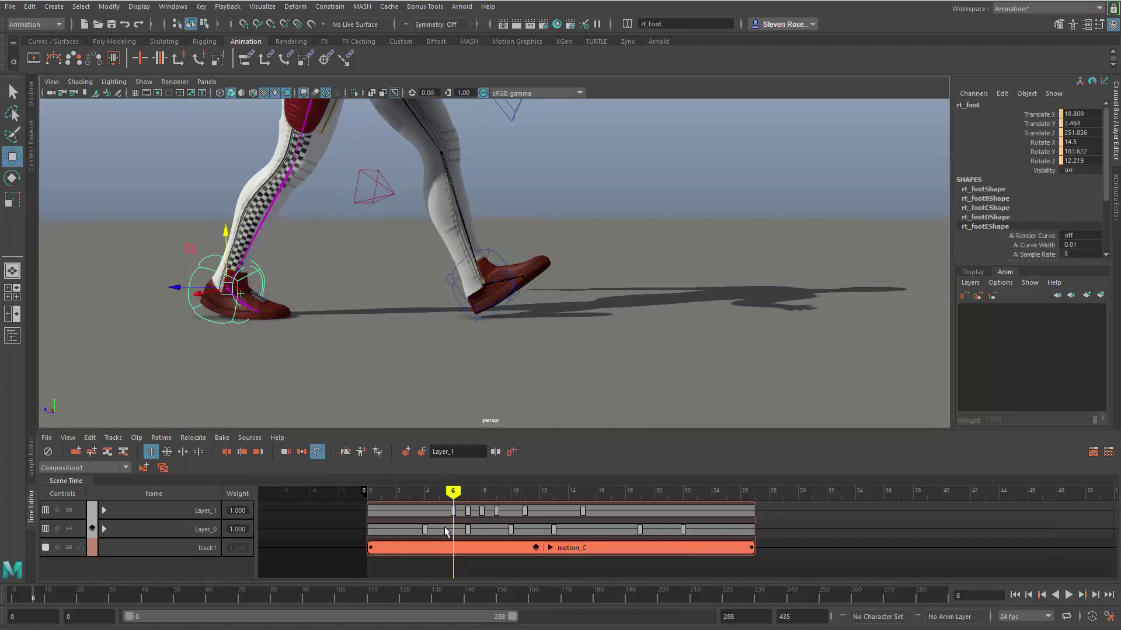
pyautogui.moveTo(453, 494); pyautogui.dragTo(410, 527)
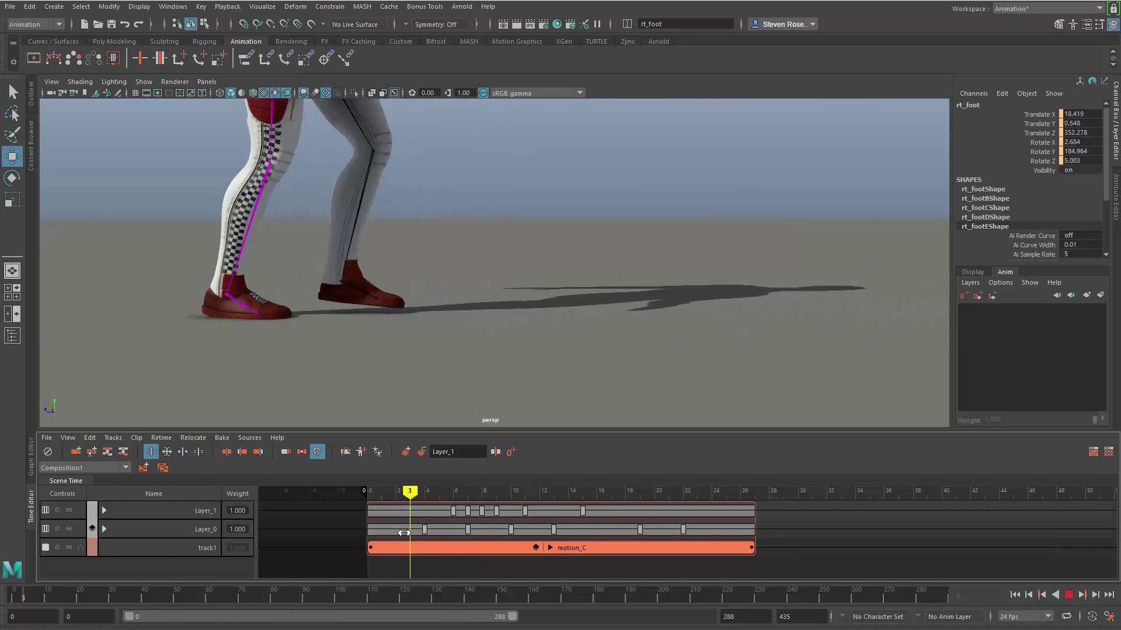
# Mute Layer_1 to examine the right foot's original motion between frames 3 and 7, and unmute the layer.
pyautogui.click(57, 511)
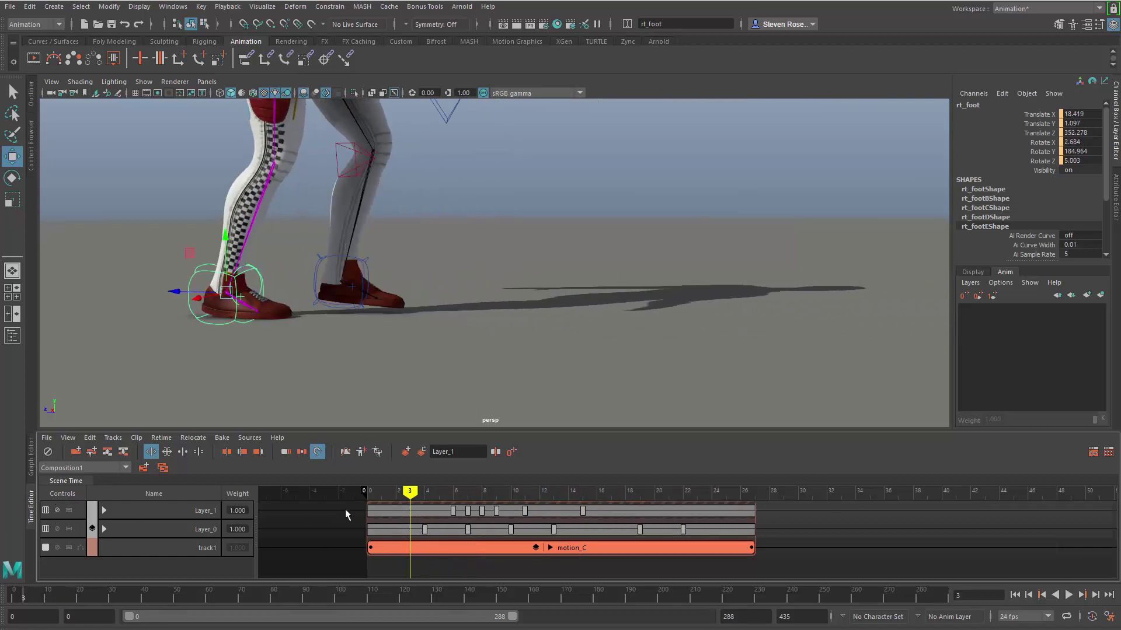
pyautogui.moveTo(409, 496); pyautogui.dragTo(468, 520)
pyautogui.click(57, 511)
# Stretch the motion_C clip in Scale mode so the walk and its layers end at about frame 67.
pyautogui.scroll(-4, 628, 168)
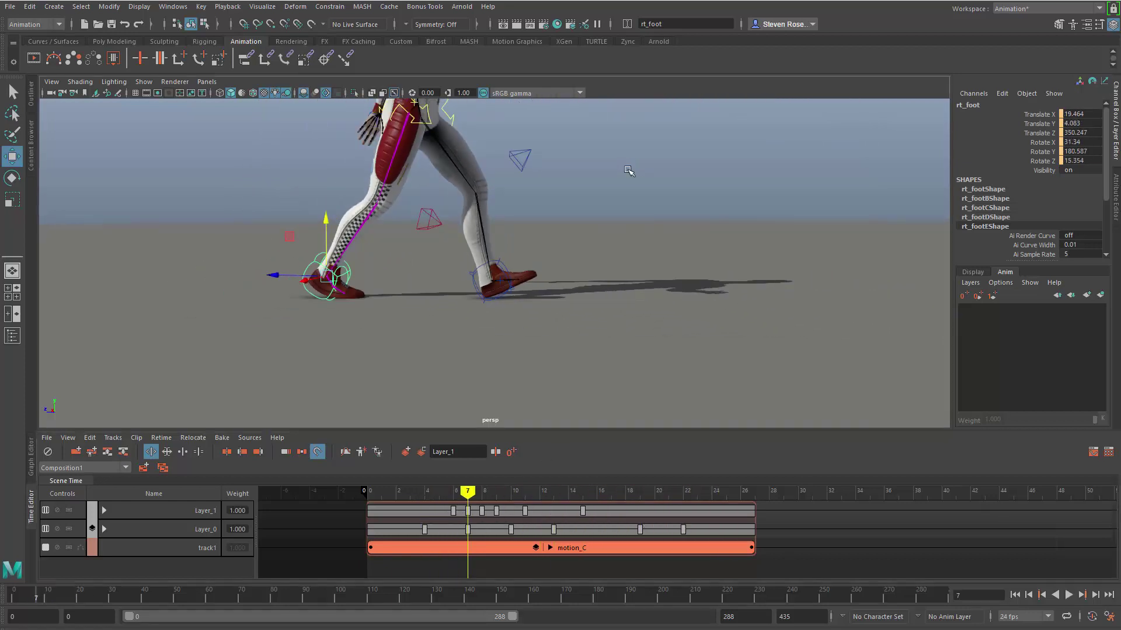
pyautogui.keyDown('alt'); pyautogui.moveTo(628, 169); pyautogui.dragTo(658, 262, button='middle'); pyautogui.keyUp('alt')
pyautogui.keyDown('alt'); pyautogui.moveTo(658, 263); pyautogui.dragTo(588, 226, button='right'); pyautogui.keyUp('alt')
pyautogui.keyDown('alt'); pyautogui.moveTo(588, 226); pyautogui.dragTo(544, 259); pyautogui.keyUp('alt')
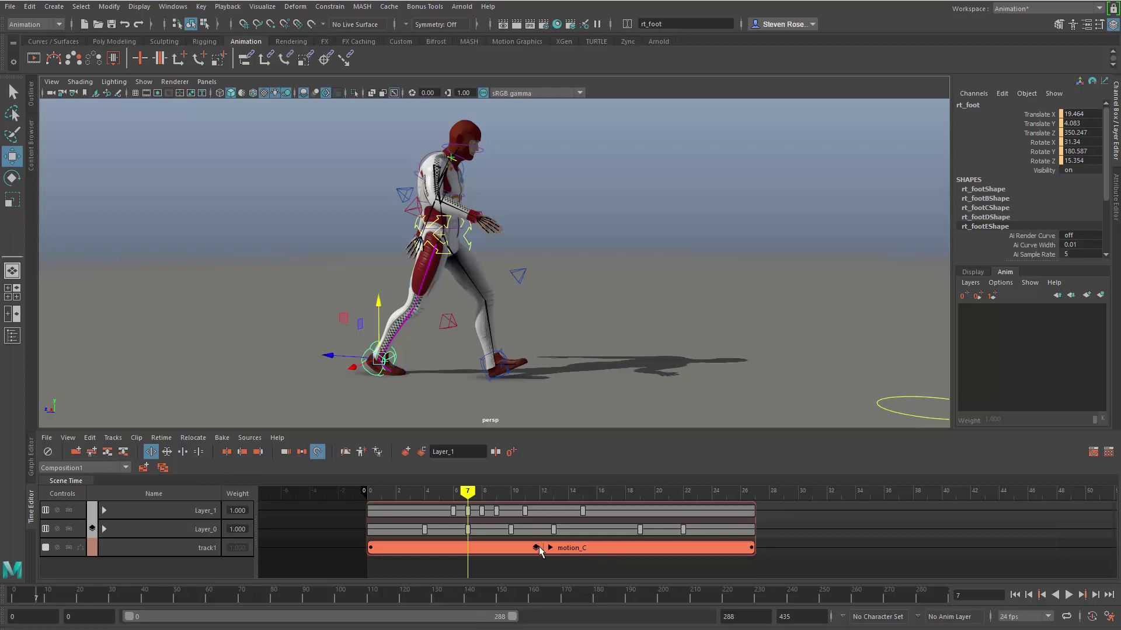
pyautogui.scroll(-3, 539, 552)
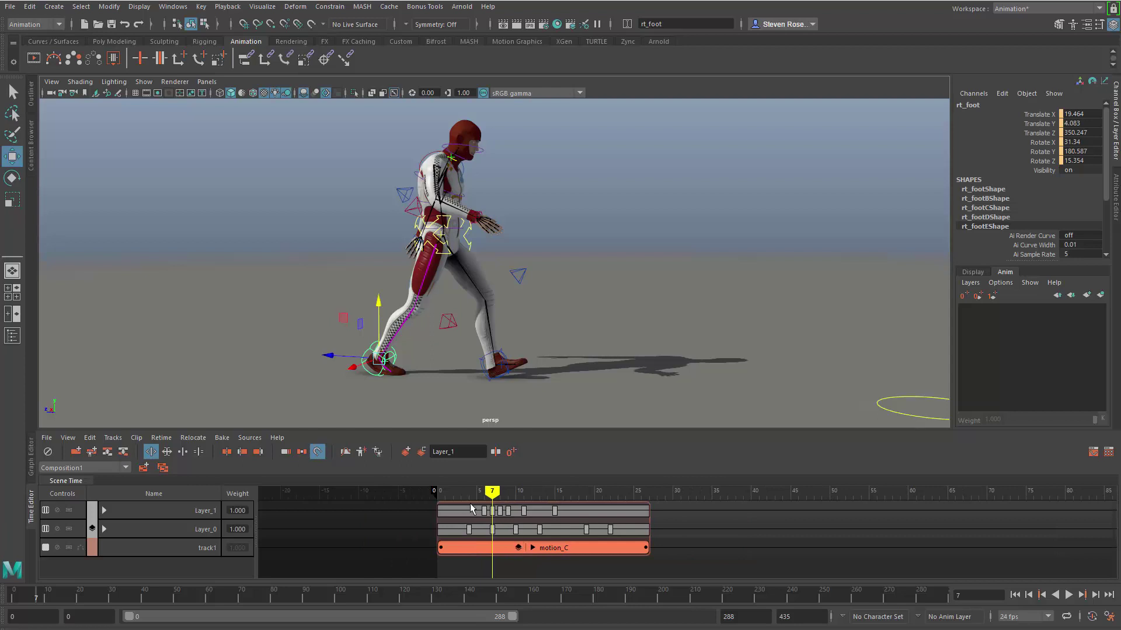
pyautogui.click(167, 453)
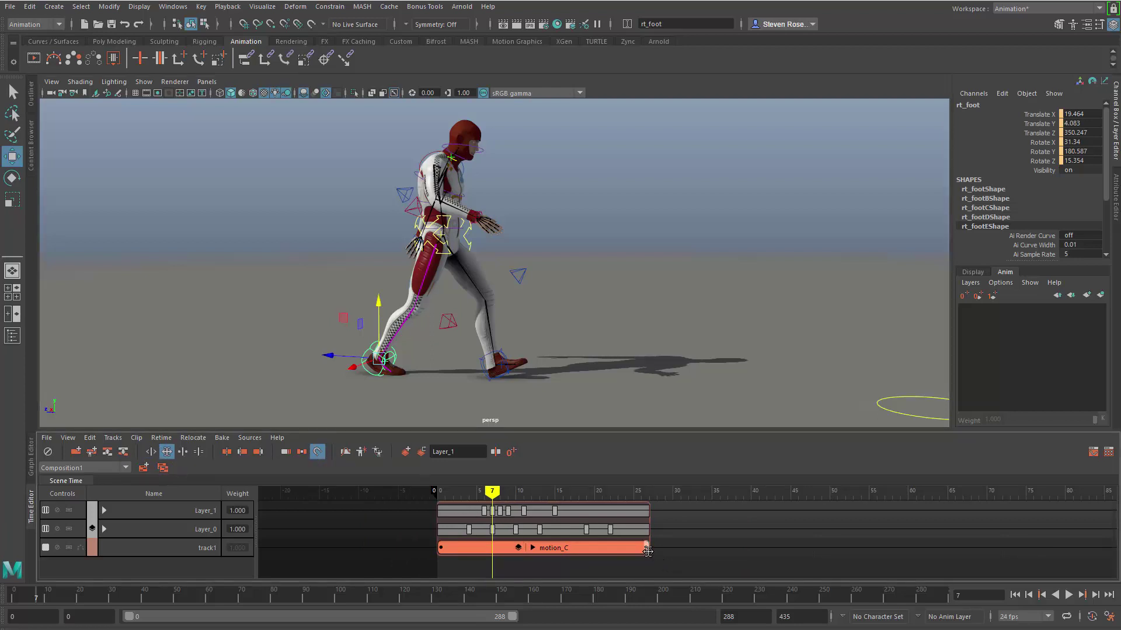
pyautogui.moveTo(648, 552); pyautogui.dragTo(966, 535)
pyautogui.keyDown('alt'); pyautogui.moveTo(850, 557); pyautogui.dragTo(761, 556, button='middle'); pyautogui.keyUp('alt')
pyautogui.scroll(-3, 761, 556)
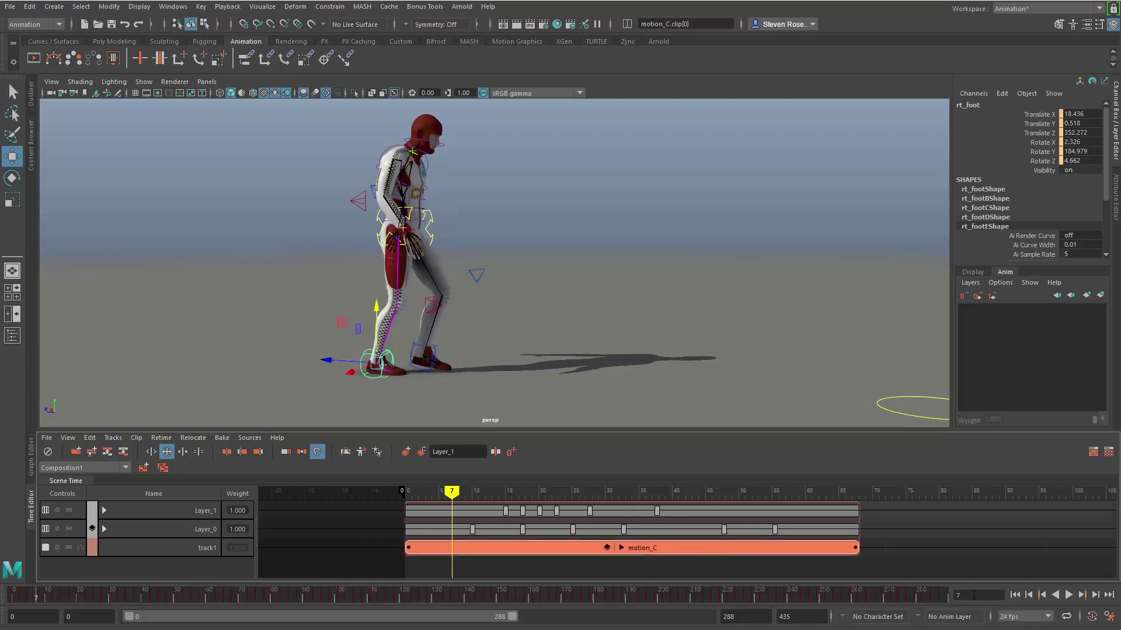
# Play the stretched motion_C clip from frame 0 through to about frame 70, and return to frame 1.
pyautogui.click(1015, 595)
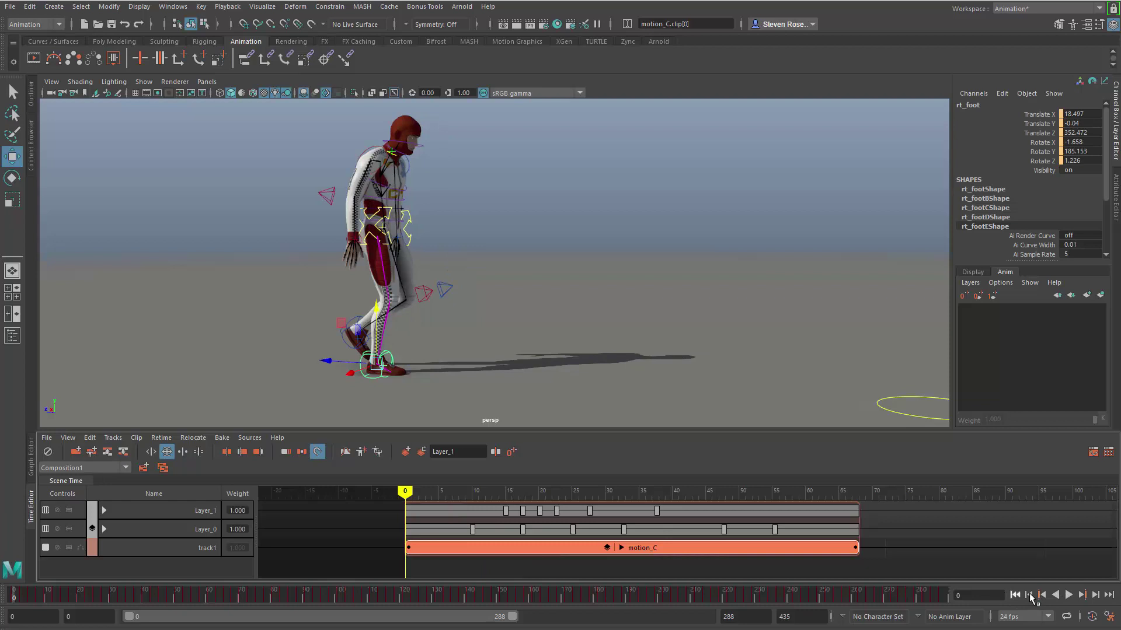
pyautogui.click(1068, 595)
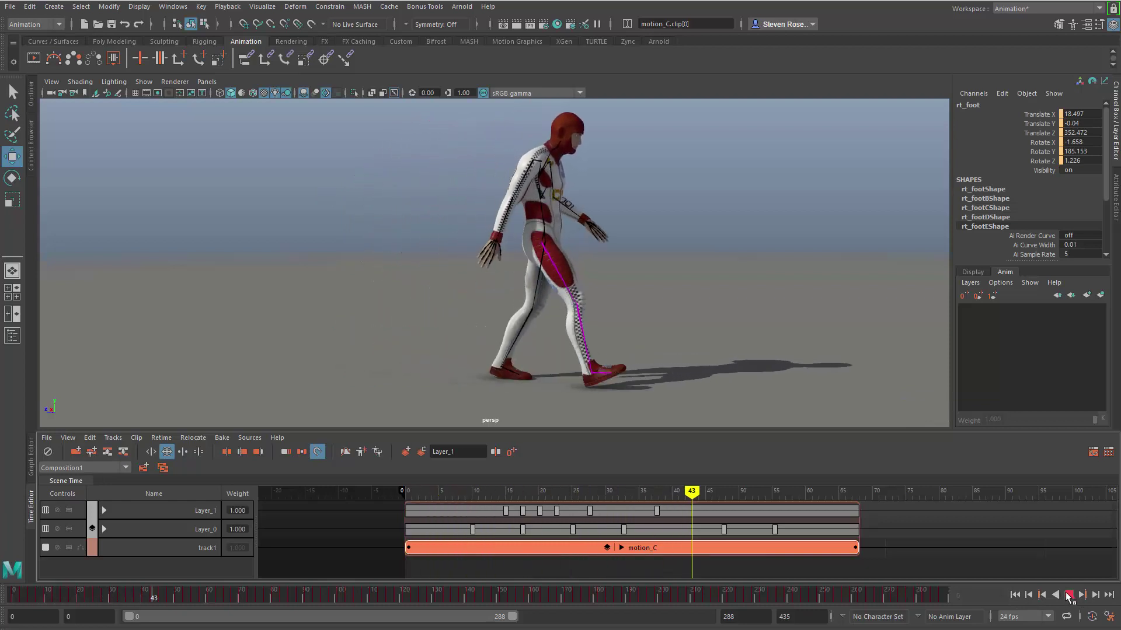
pyautogui.click(1068, 595)
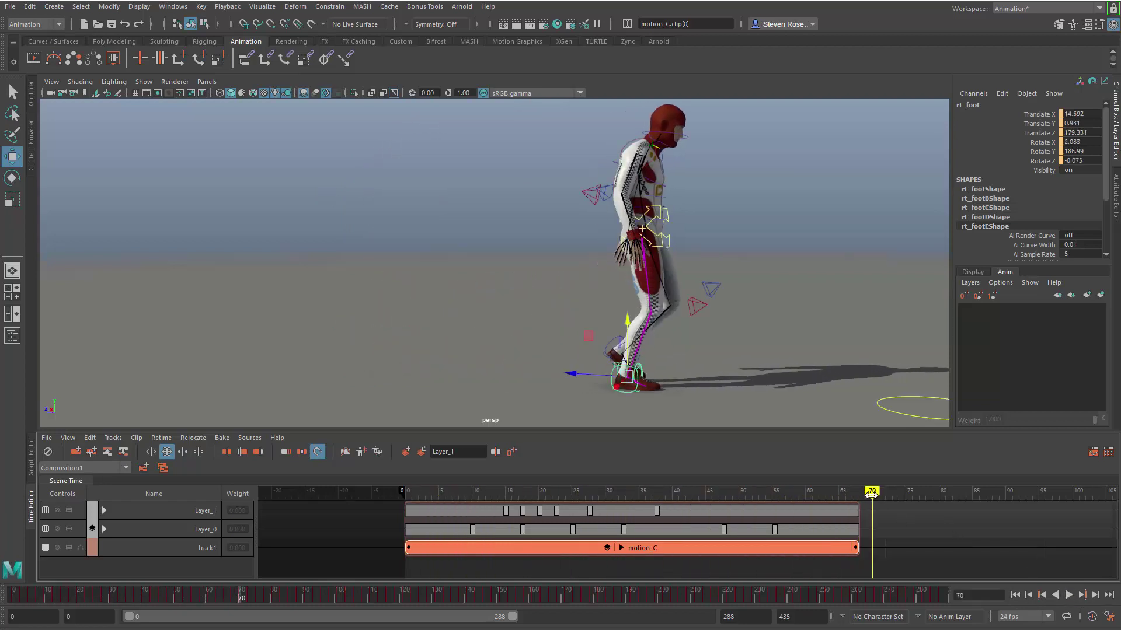
pyautogui.moveTo(871, 495); pyautogui.dragTo(412, 494)
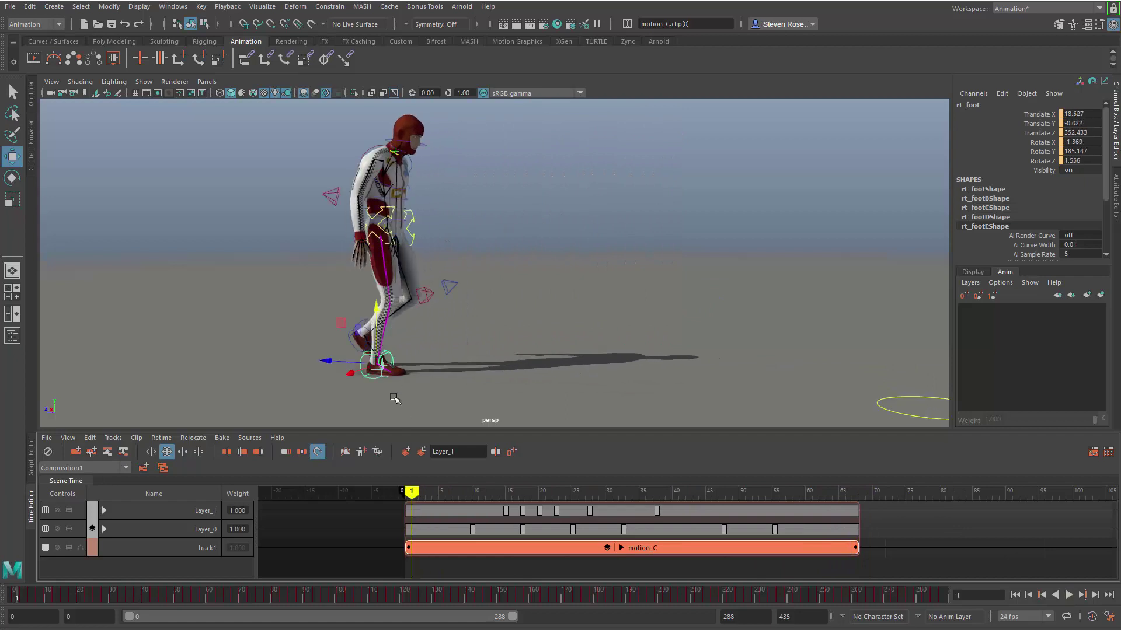
# Review the right foot up close between frames 22 and 29, comparing its motion with Layer_1 muted and unmuted.
pyautogui.keyDown('alt'); pyautogui.moveTo(394, 398); pyautogui.dragTo(701, 391, button='right'); pyautogui.keyUp('alt')
pyautogui.hotkey('alt', 'v')
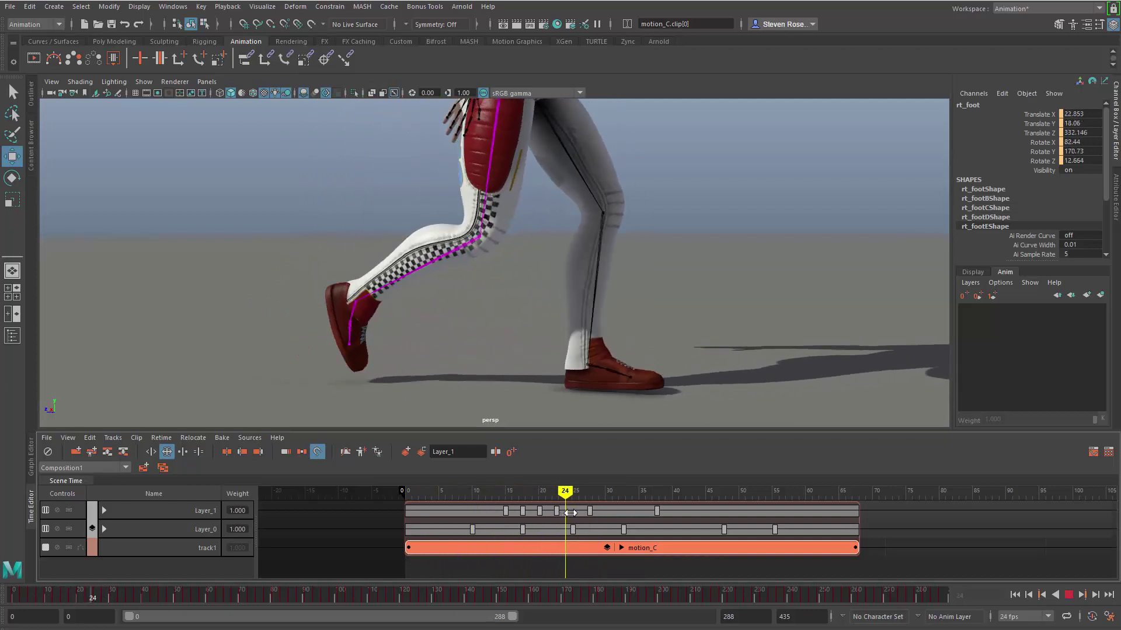
pyautogui.hotkey('alt', 'v')
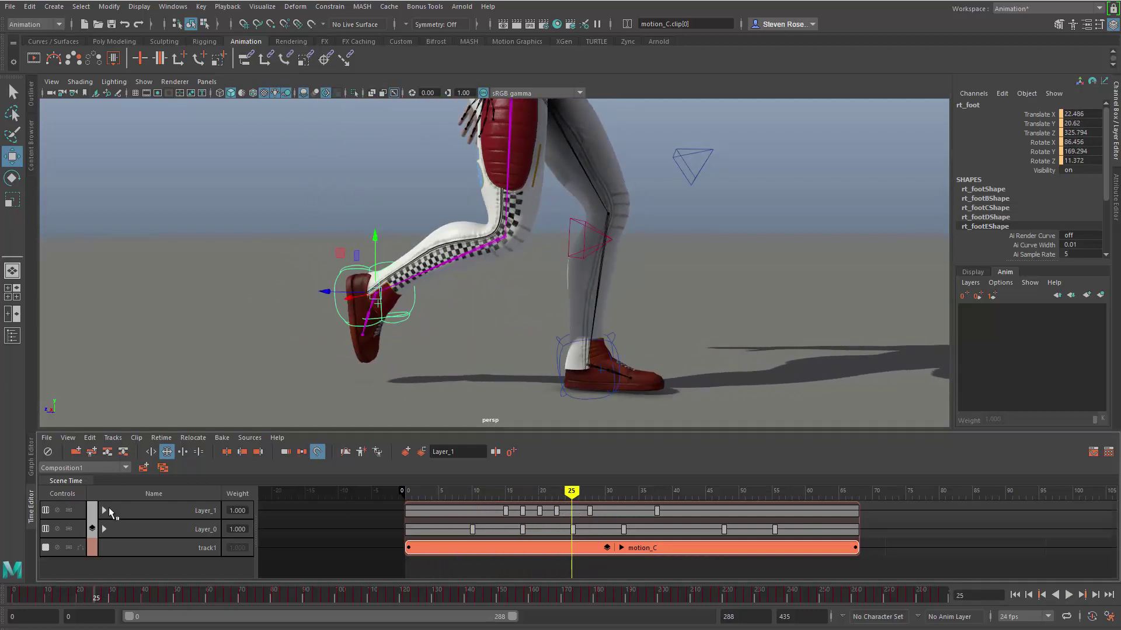
pyautogui.click(57, 509)
pyautogui.moveTo(559, 492)
pyautogui.mouseDown()
pyautogui.moveTo(569, 492)
pyautogui.moveTo(478, 493)
pyautogui.moveTo(549, 495)
pyautogui.mouseUp()
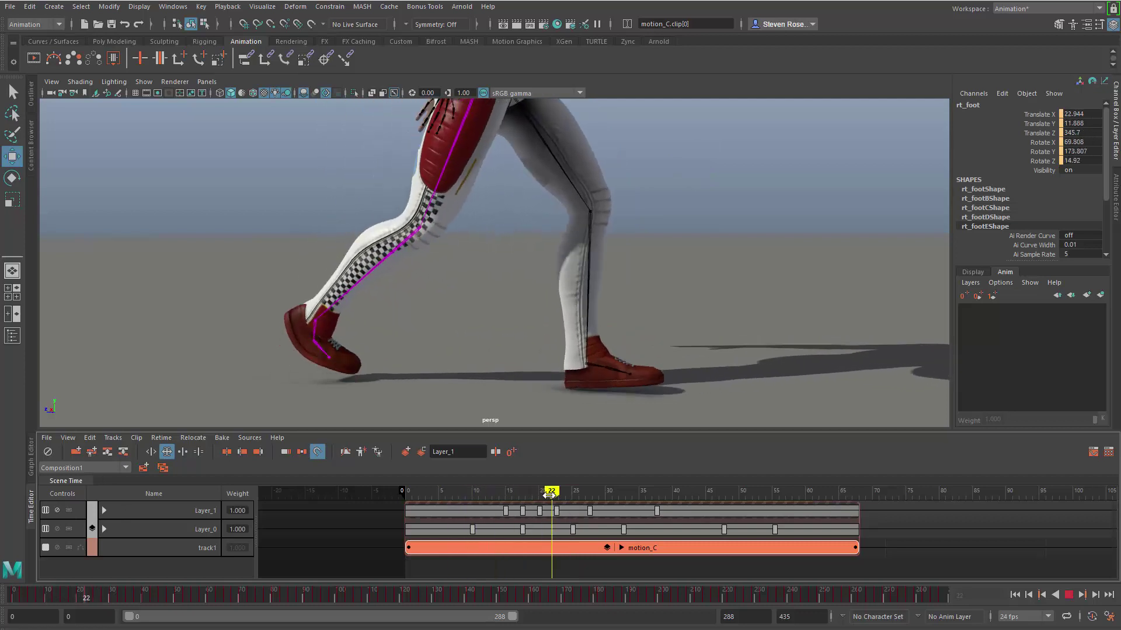
pyautogui.click(58, 511)
pyautogui.moveTo(550, 492); pyautogui.dragTo(596, 500)
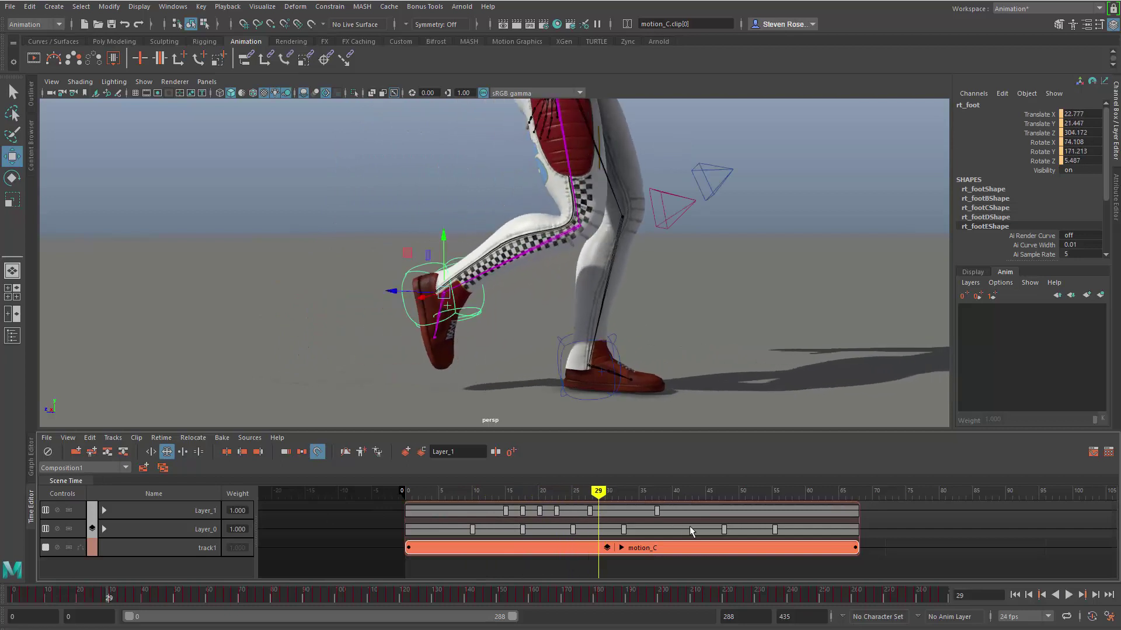
# Try shifting the motion_C clip and its layers to start at about frame 101, and undo the move.
pyautogui.scroll(-4, 680, 523)
pyautogui.keyDown('alt'); pyautogui.moveTo(644, 328); pyautogui.dragTo(468, 290, button='right'); pyautogui.keyUp('alt')
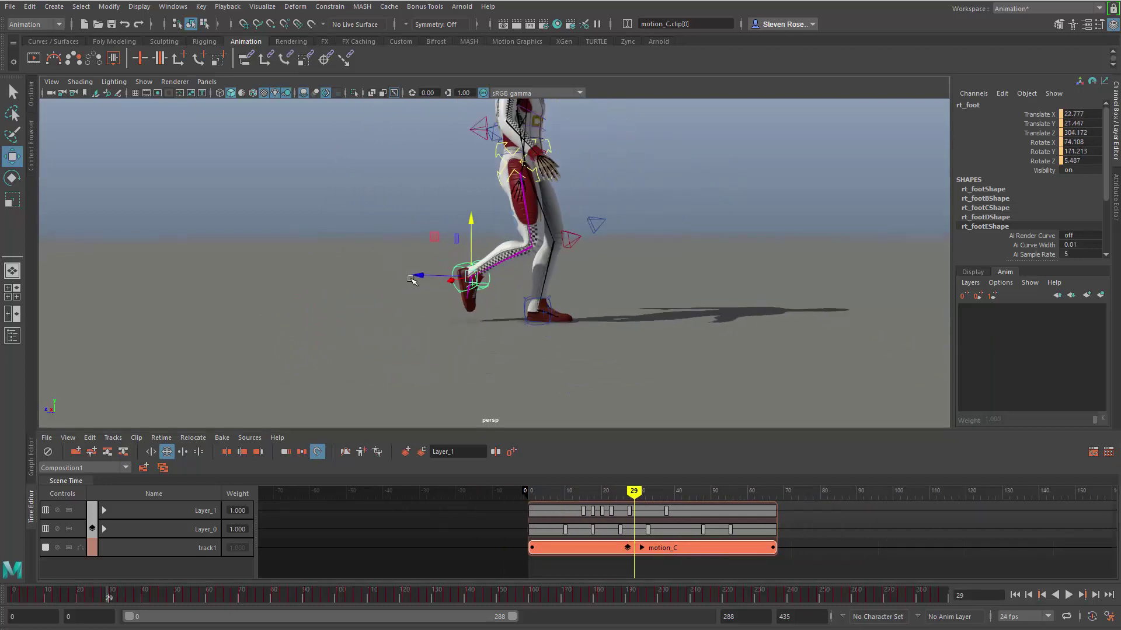
pyautogui.keyDown('alt'); pyautogui.moveTo(468, 290); pyautogui.dragTo(309, 349, button='middle'); pyautogui.keyUp('alt')
pyautogui.keyDown('alt'); pyautogui.moveTo(585, 558); pyautogui.dragTo(315, 548, button='middle'); pyautogui.keyUp('alt')
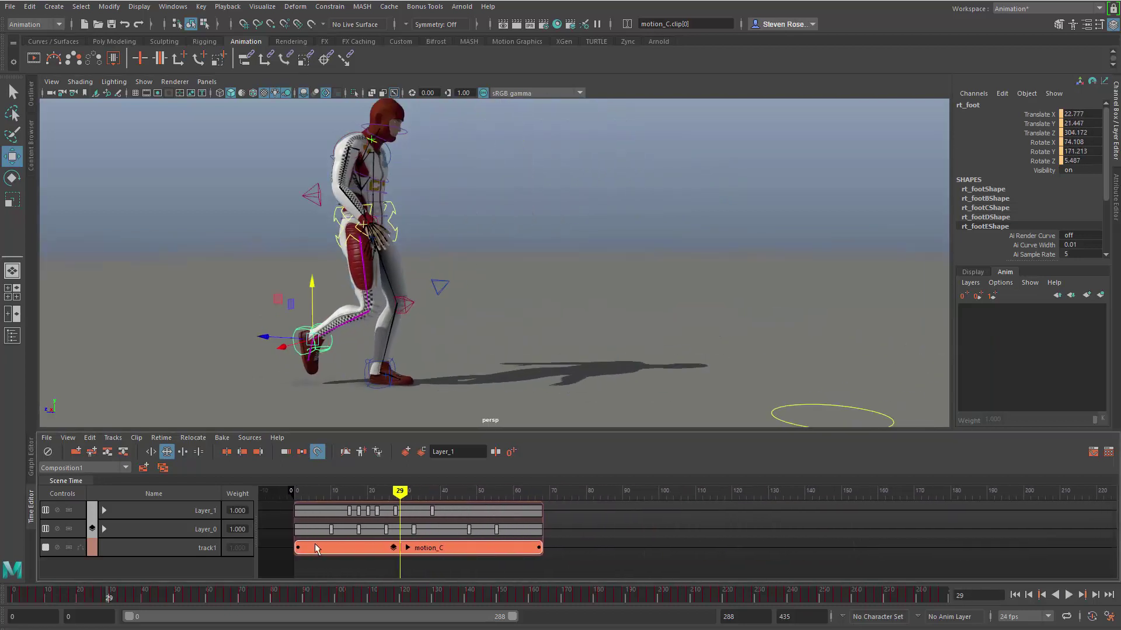
pyautogui.moveTo(351, 548); pyautogui.dragTo(719, 548)
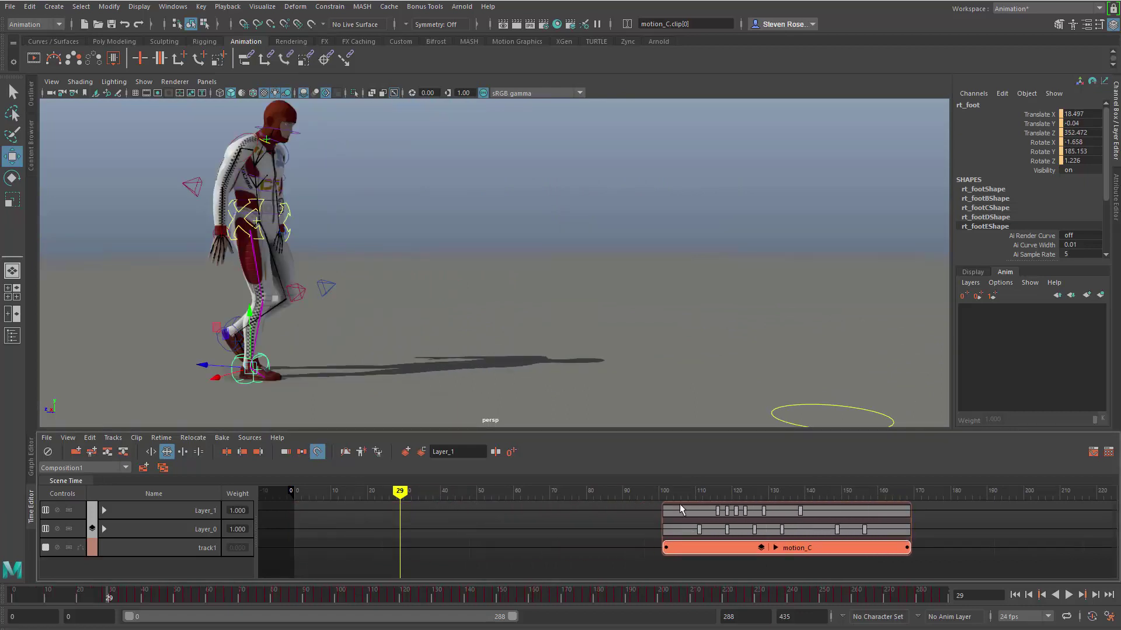
pyautogui.hotkey('alt', 'v')
pyautogui.moveTo(723, 490); pyautogui.dragTo(694, 531)
pyautogui.hotkey('ctrl', 'z')
pyautogui.hotkey('ctrl', 'z')
# Slide the motion_C clip along its track to a new start position.
pyautogui.keyDown('alt'); pyautogui.moveTo(370, 556); pyautogui.dragTo(570, 535, button='middle'); pyautogui.keyUp('alt')
pyautogui.keyDown('alt'); pyautogui.moveTo(571, 540); pyautogui.dragTo(524, 531, button='right'); pyautogui.keyUp('alt')
pyautogui.keyDown('alt'); pyautogui.moveTo(523, 531); pyautogui.dragTo(525, 530, button='middle'); pyautogui.keyUp('alt')
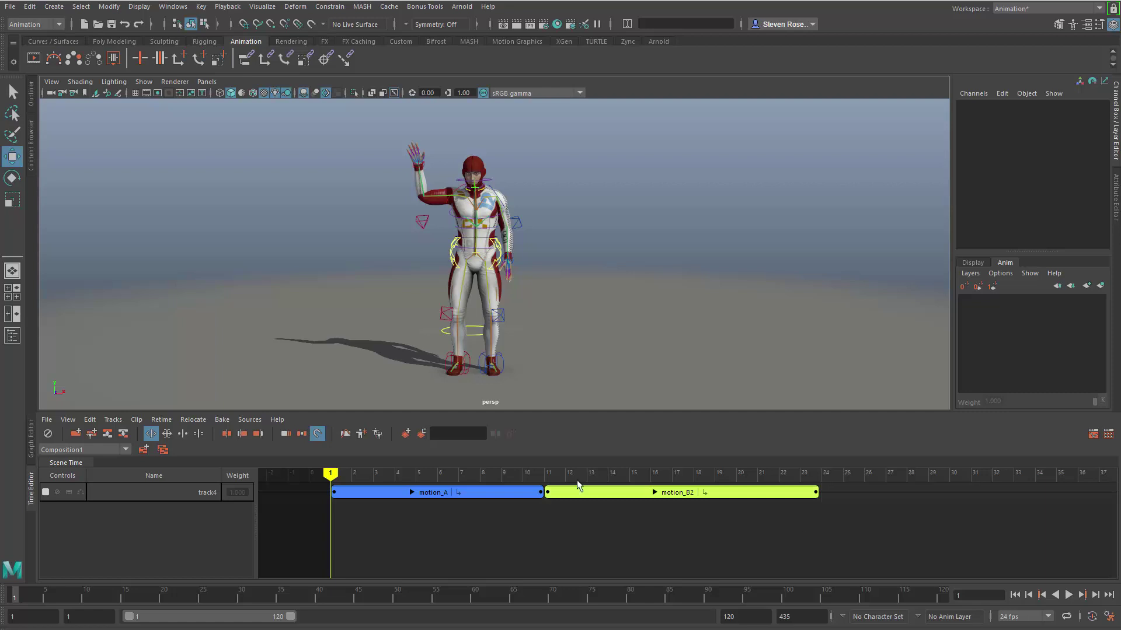
# Overlap motion_B2 with motion_A by moving its start to frame 7, and check the crossfade pose at frames 8 and 9.
pyautogui.moveTo(330, 474); pyautogui.dragTo(540, 499)
pyautogui.moveTo(743, 496); pyautogui.dragTo(531, 484)
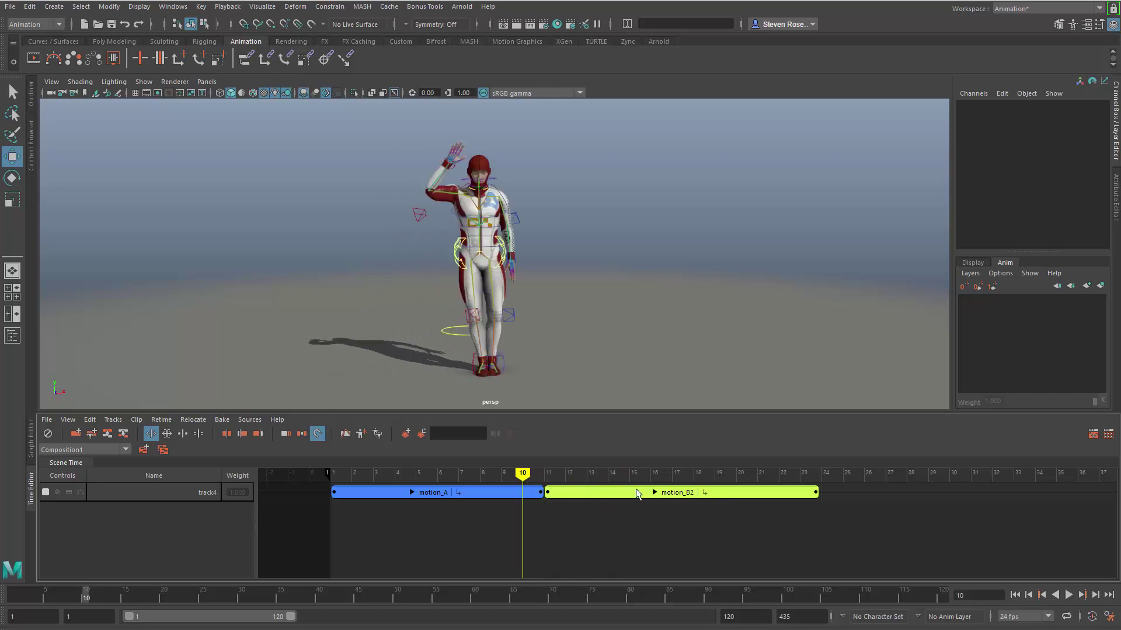
pyautogui.moveTo(603, 497)
pyautogui.mouseDown()
pyautogui.moveTo(464, 479)
pyautogui.moveTo(500, 486)
pyautogui.moveTo(438, 486)
pyautogui.moveTo(565, 494)
pyautogui.moveTo(352, 494)
pyautogui.moveTo(591, 503)
pyautogui.moveTo(444, 504)
pyautogui.moveTo(500, 500)
pyautogui.mouseUp()
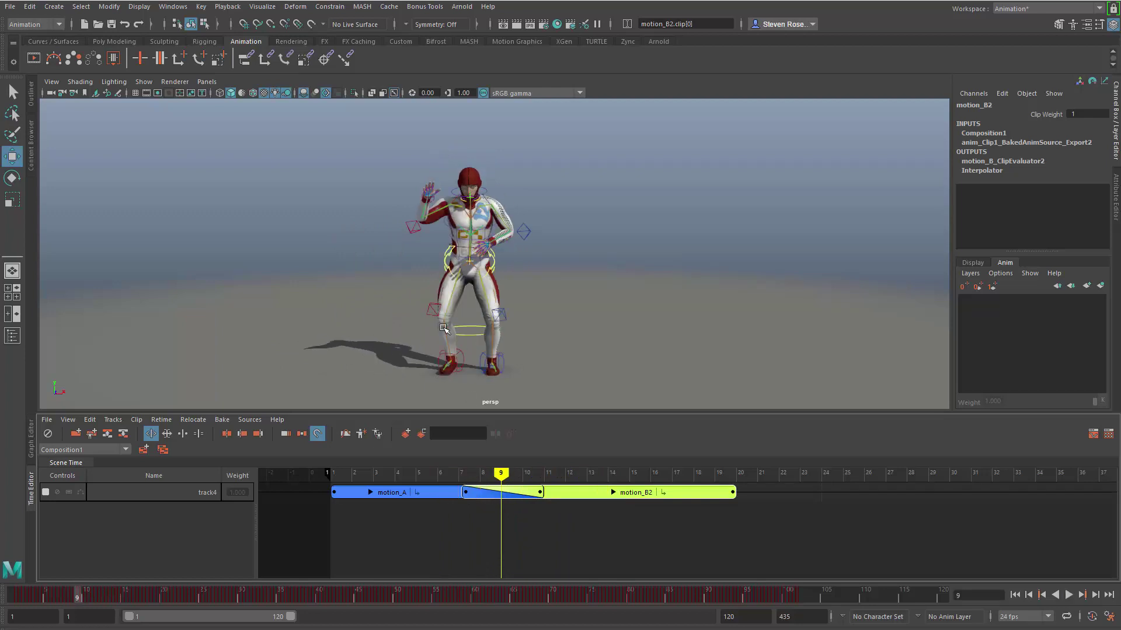
pyautogui.moveTo(501, 474)
pyautogui.mouseDown()
pyautogui.moveTo(437, 474)
pyautogui.moveTo(601, 478)
pyautogui.moveTo(458, 491)
pyautogui.moveTo(476, 493)
pyautogui.mouseUp()
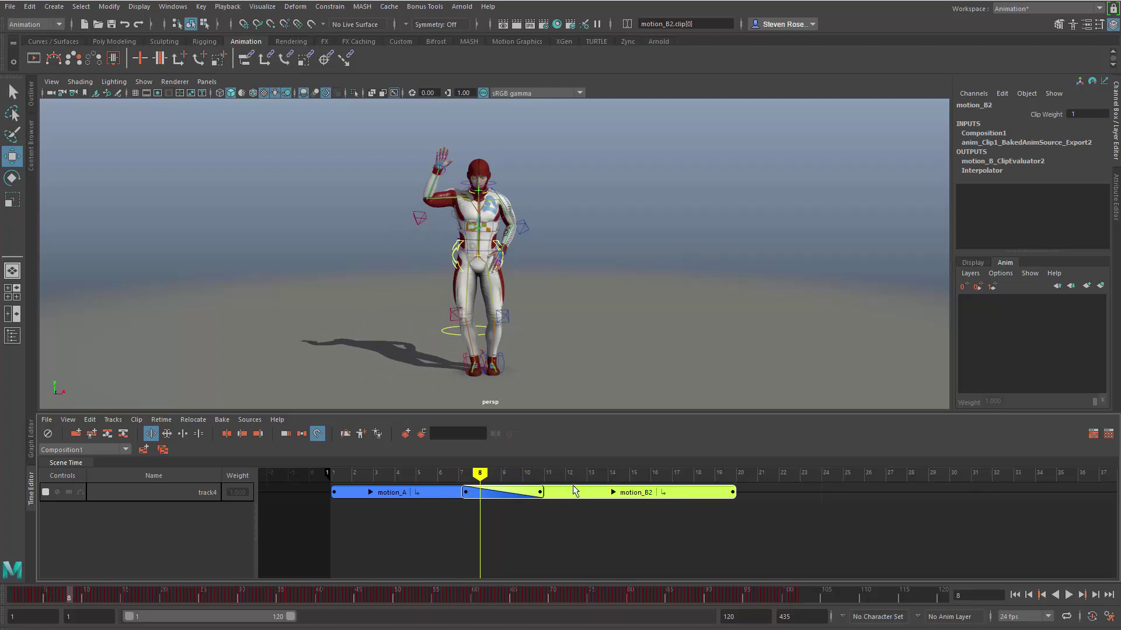
pyautogui.moveTo(477, 474)
pyautogui.mouseDown()
pyautogui.moveTo(562, 473)
pyautogui.moveTo(501, 474)
pyautogui.mouseUp()
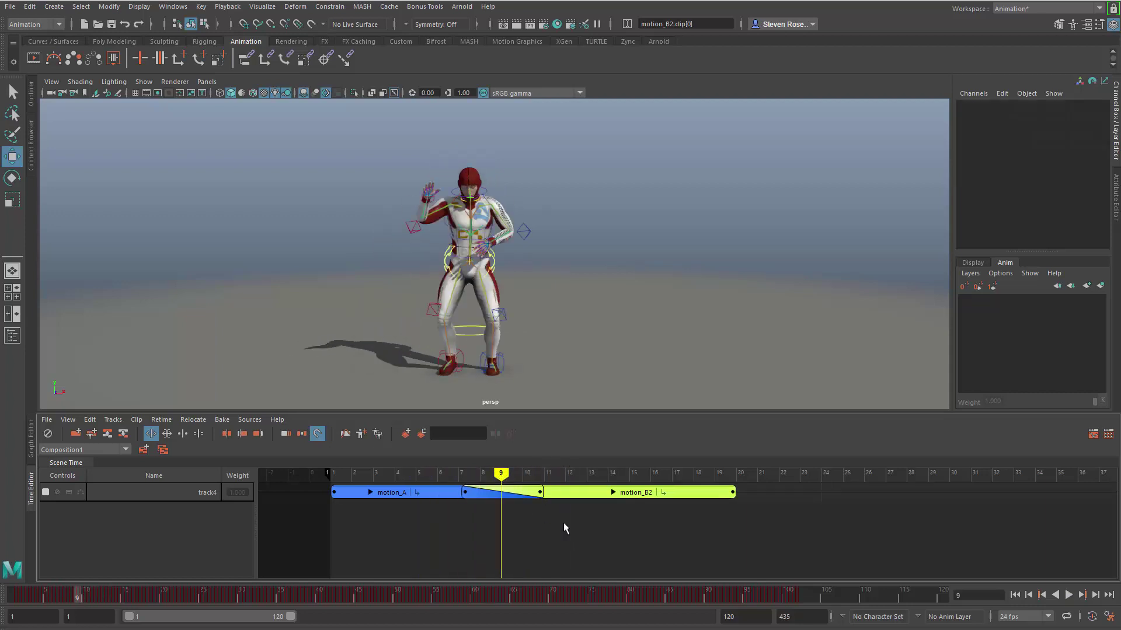
# Group the motion_A and motion_B2 clips, and create an additive layer on the group for the right foot control.
pyautogui.click(429, 487)
pyautogui.hotkey('ctrl', 'g')
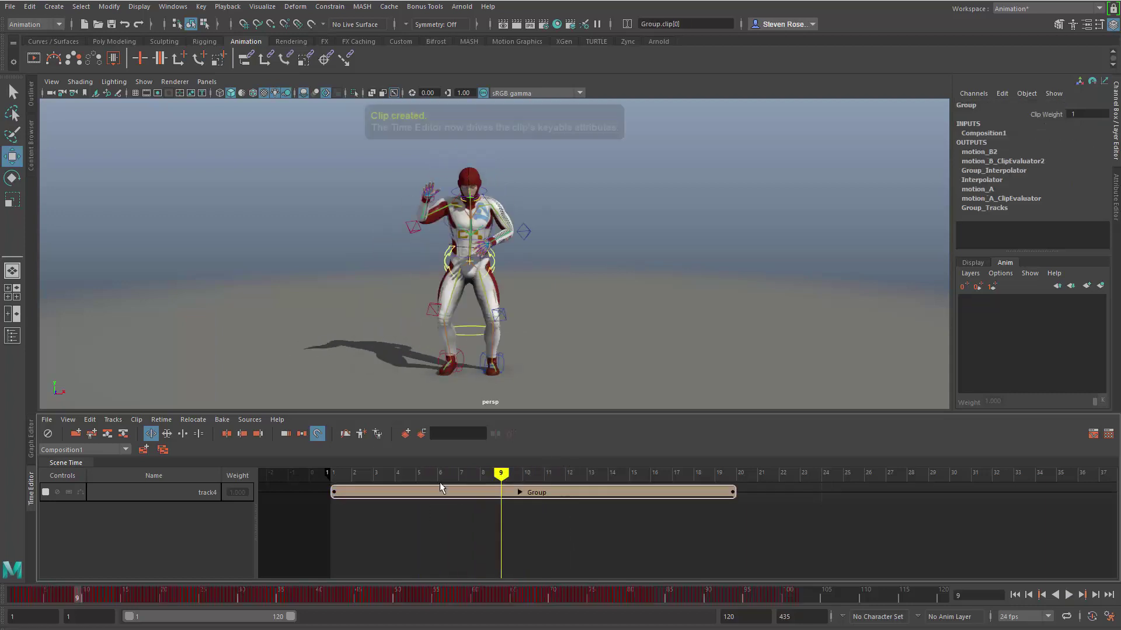
pyautogui.click(462, 356)
pyautogui.rightClick(482, 489)
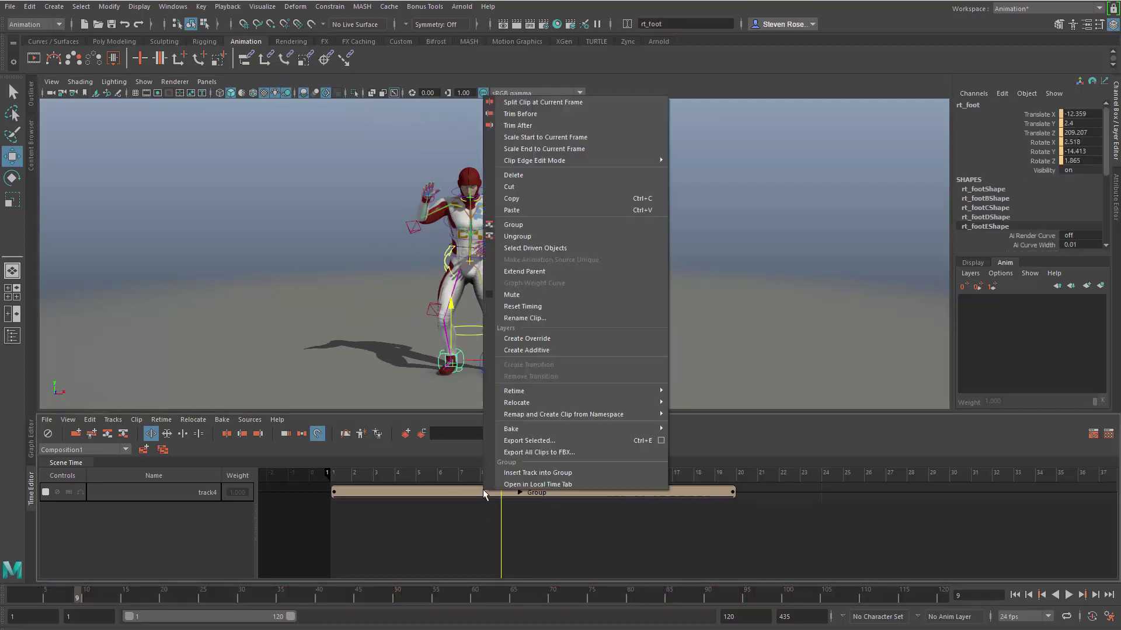
pyautogui.click(526, 351)
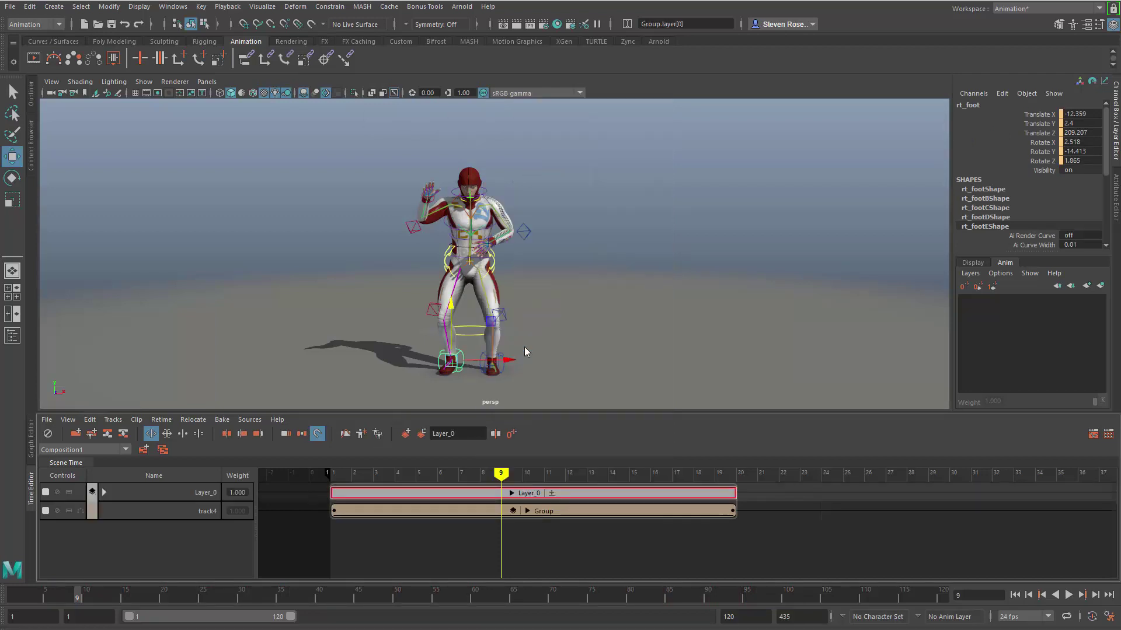
# Switch Layer_0 to its keyframe view, and expand the Group clip to show the motion_A and motion_B2 crossfade.
pyautogui.click(511, 493)
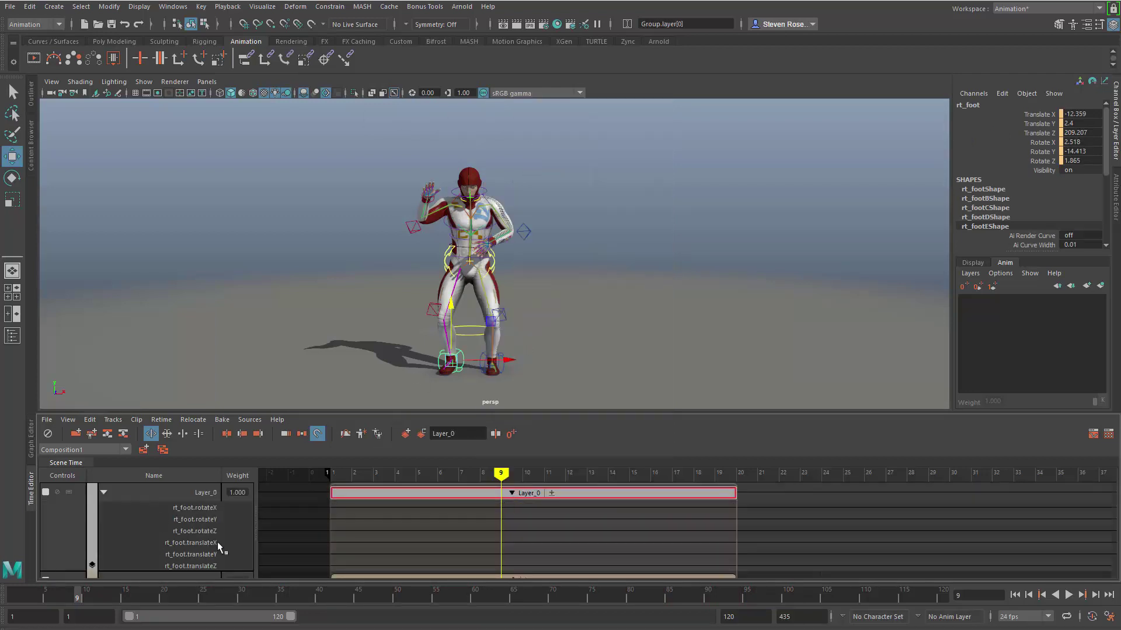
pyautogui.click(512, 494)
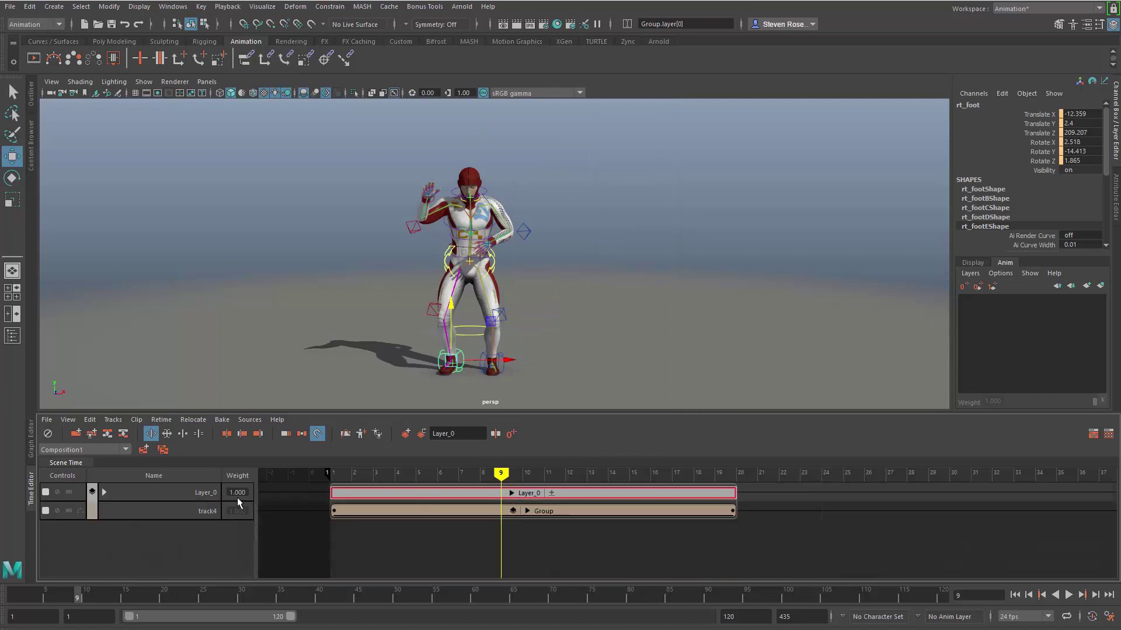
pyautogui.click(45, 492)
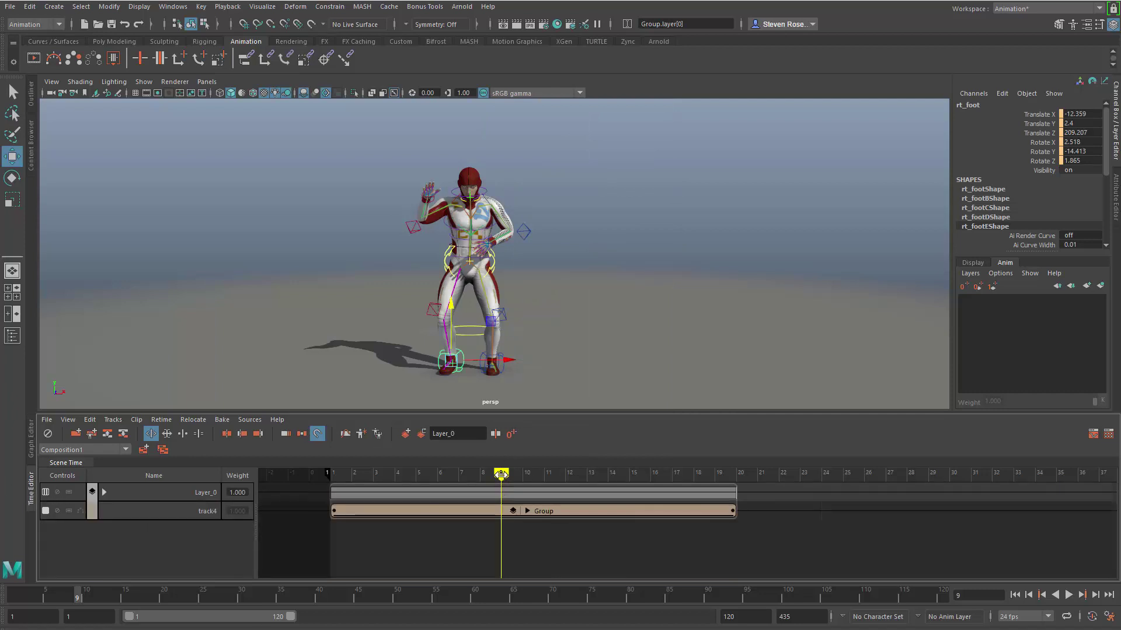
pyautogui.moveTo(501, 475)
pyautogui.mouseDown()
pyautogui.moveTo(417, 488)
pyautogui.moveTo(500, 489)
pyautogui.mouseUp()
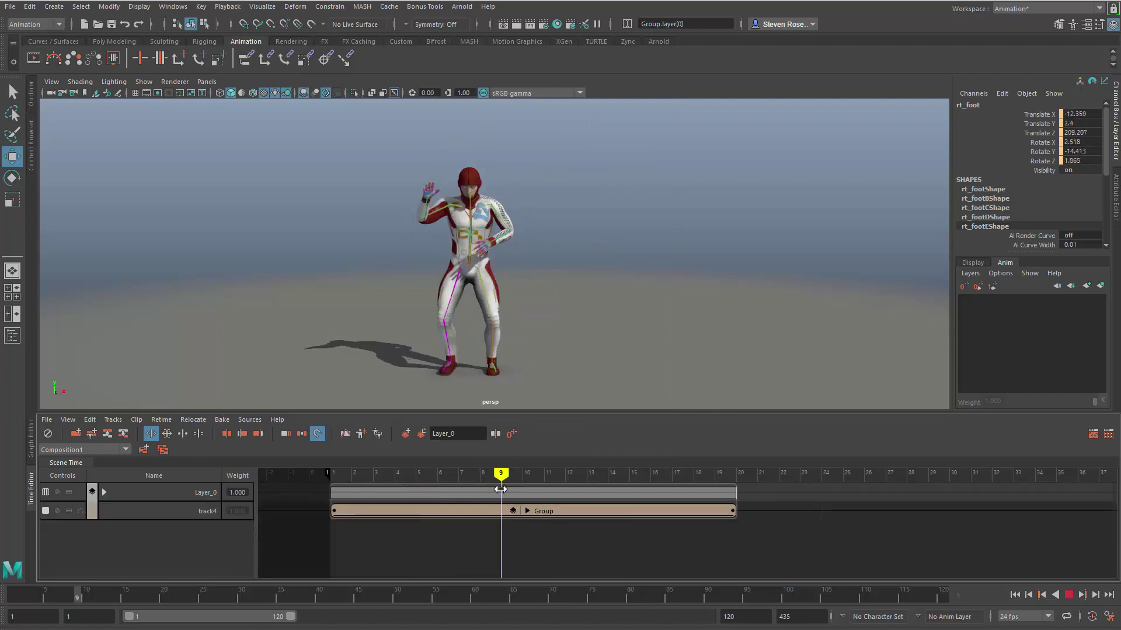
pyautogui.hotkey('alt', 'v')
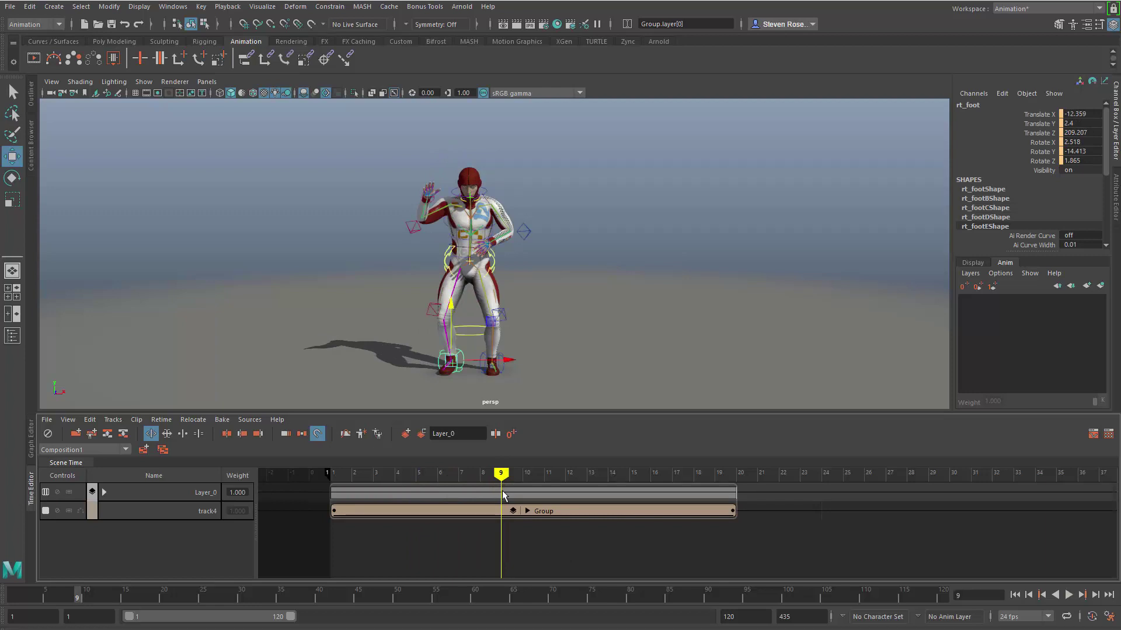
pyautogui.click(527, 511)
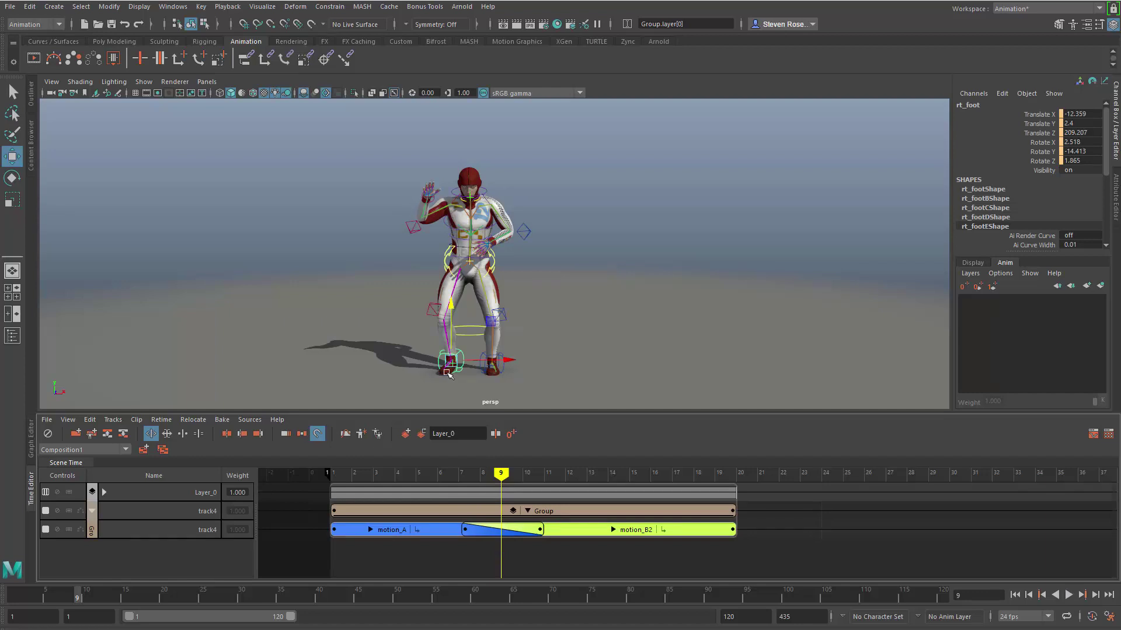
# Key the right foot control raised to Translate -23.673, 18.776, 227.919 at frame 9 on Layer_0, with zero keys at frames 7 and 11.
pyautogui.moveTo(453, 343); pyautogui.dragTo(468, 359)
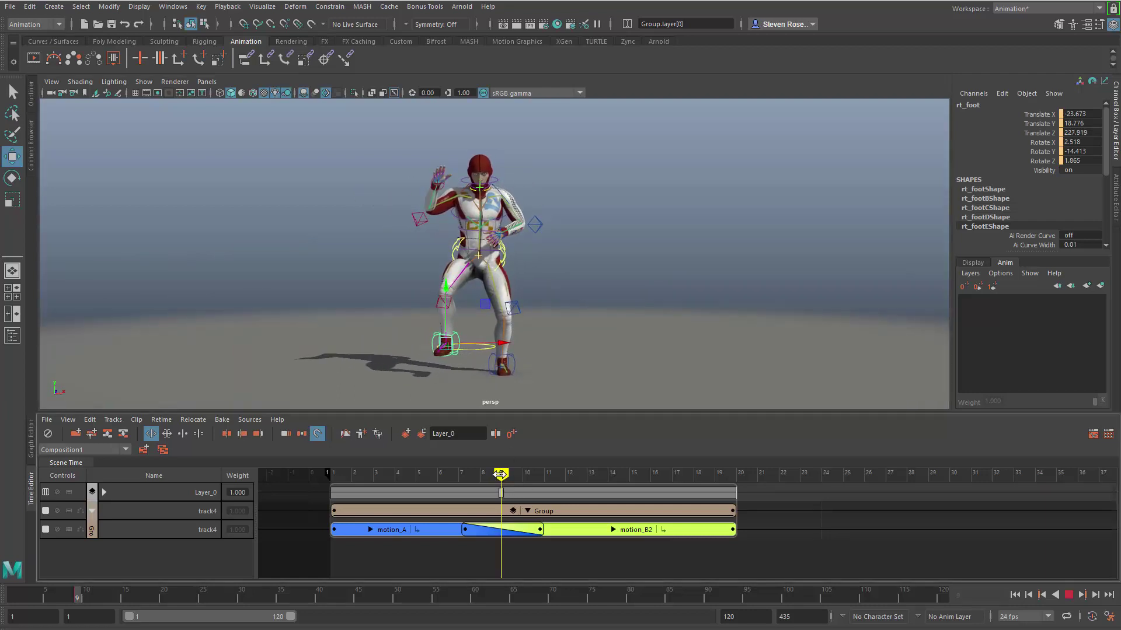
pyautogui.moveTo(502, 485); pyautogui.dragTo(458, 494)
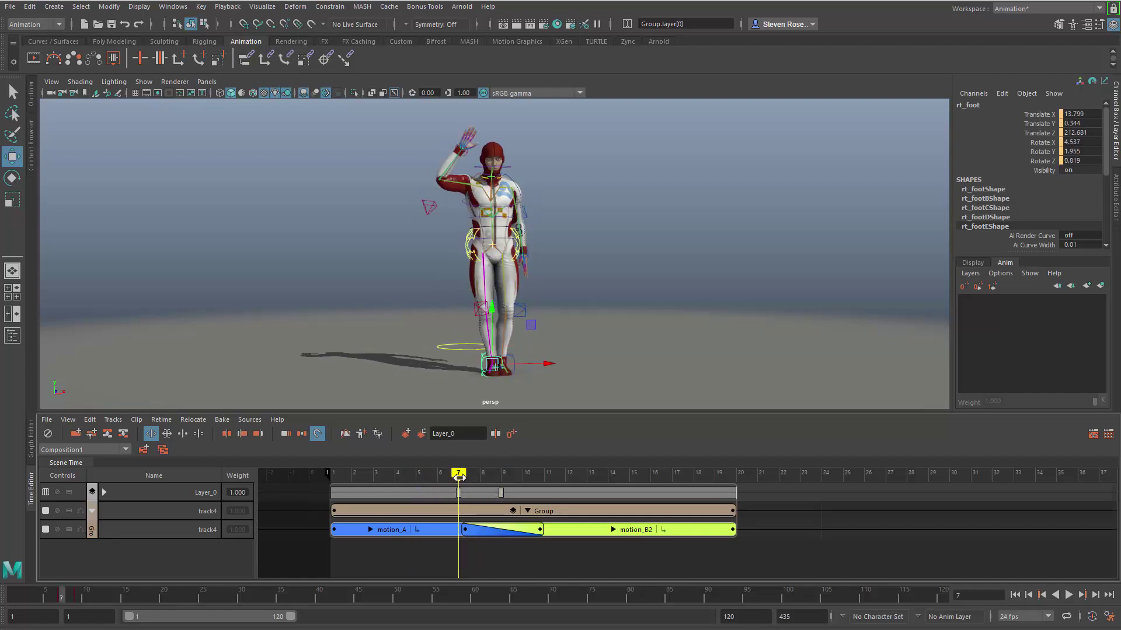
pyautogui.moveTo(423, 481); pyautogui.dragTo(505, 510)
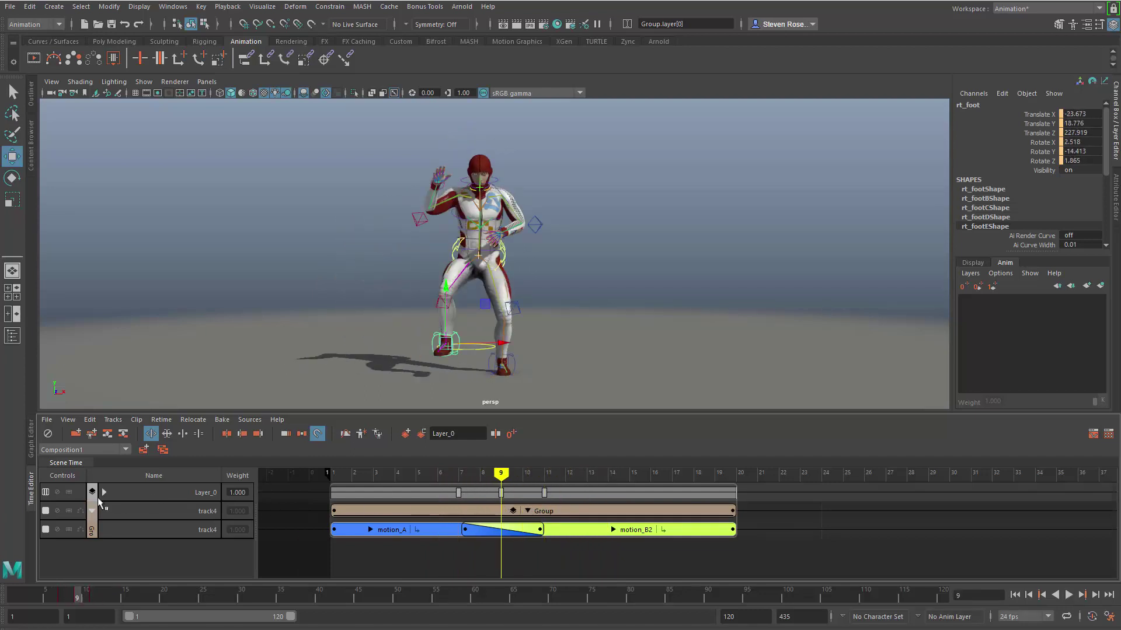
# Compare the foot motion between frames 7 and 9 with Layer_0 muted and unmuted, leaving the layer active.
pyautogui.click(57, 492)
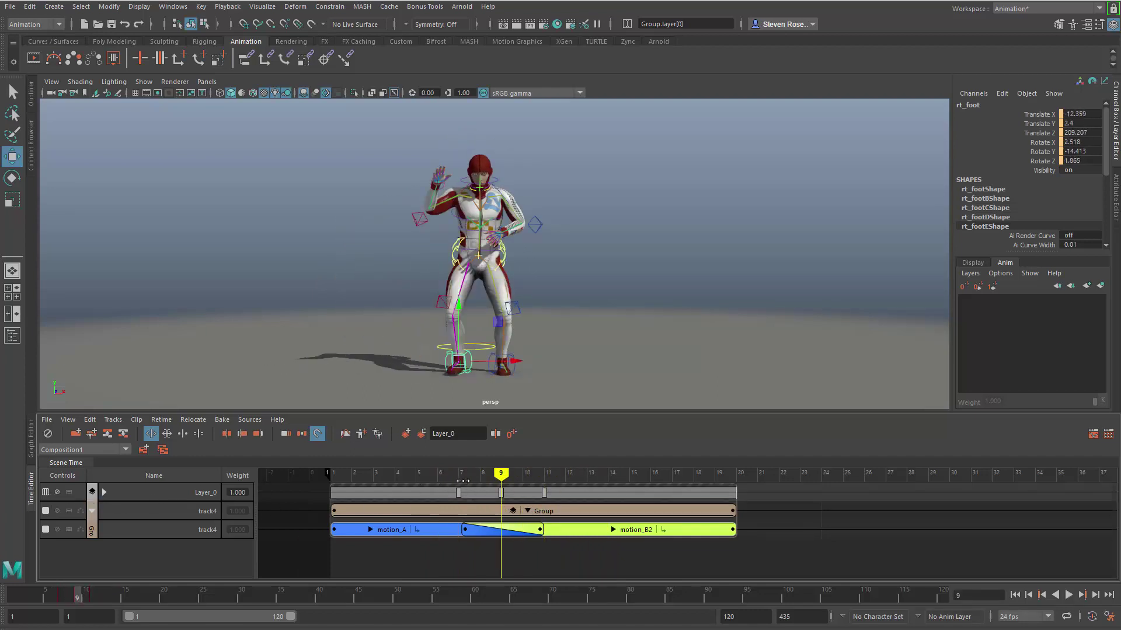
pyautogui.moveTo(442, 478); pyautogui.dragTo(502, 479)
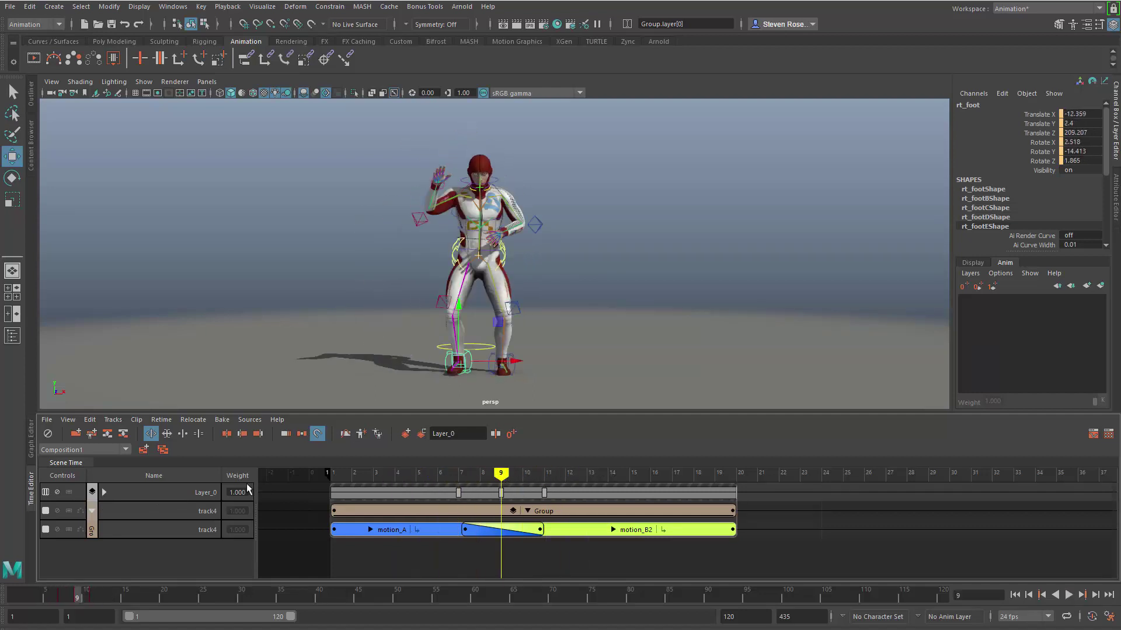
pyautogui.click(58, 492)
pyautogui.moveTo(451, 479); pyautogui.dragTo(504, 494)
pyautogui.scroll(-5, 585, 548)
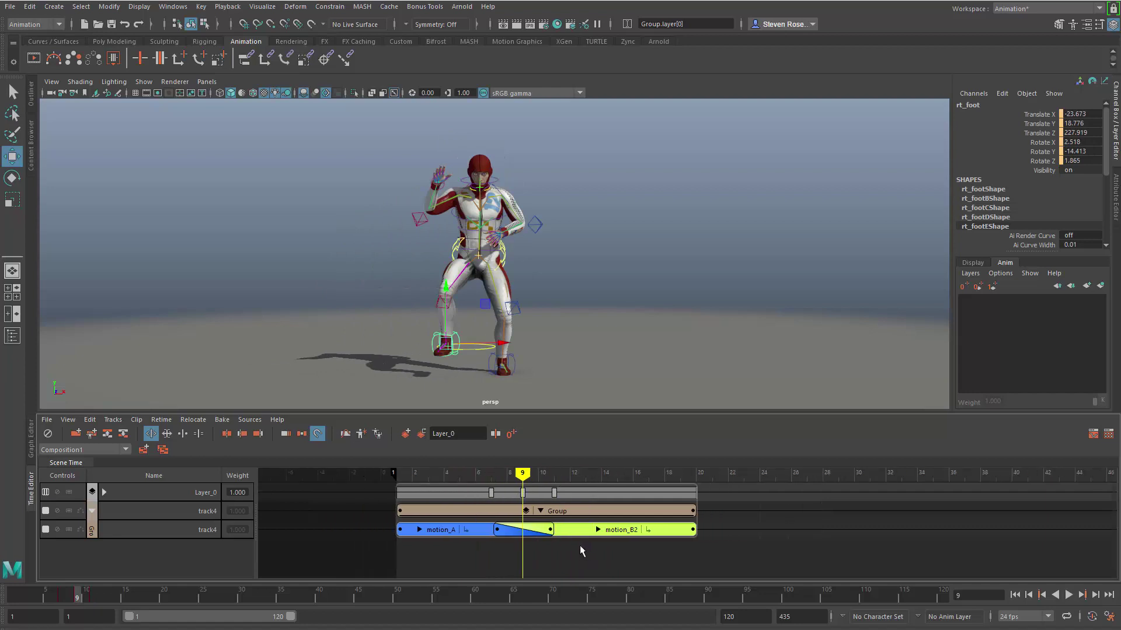
# Stretch the Group clip to end at about frame 33, and check the crossfade pose around frame 14.
pyautogui.moveTo(593, 511); pyautogui.dragTo(632, 516)
pyautogui.hotkey('ctrl', 'z')
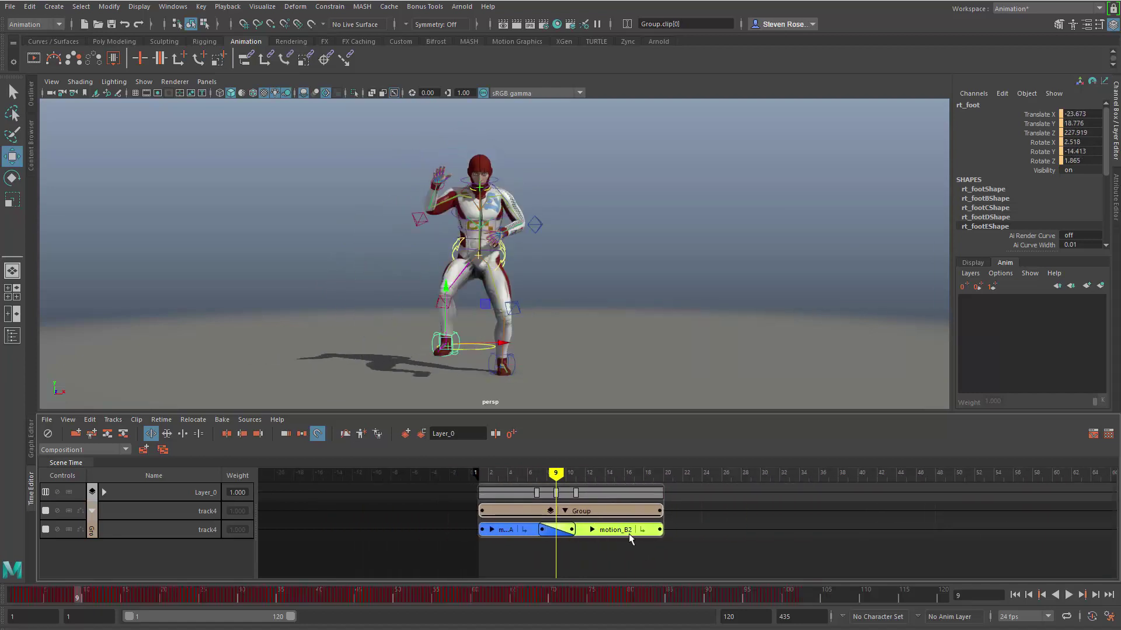
pyautogui.keyDown('alt'); pyautogui.moveTo(616, 533); pyautogui.dragTo(549, 531, button='middle'); pyautogui.keyUp('alt')
pyautogui.moveTo(548, 531)
pyautogui.keyDown('alt'); pyautogui.mouseDown(button='right')
pyautogui.moveTo(572, 533)
pyautogui.moveTo(561, 531)
pyautogui.mouseUp(button='right'); pyautogui.keyUp('alt')
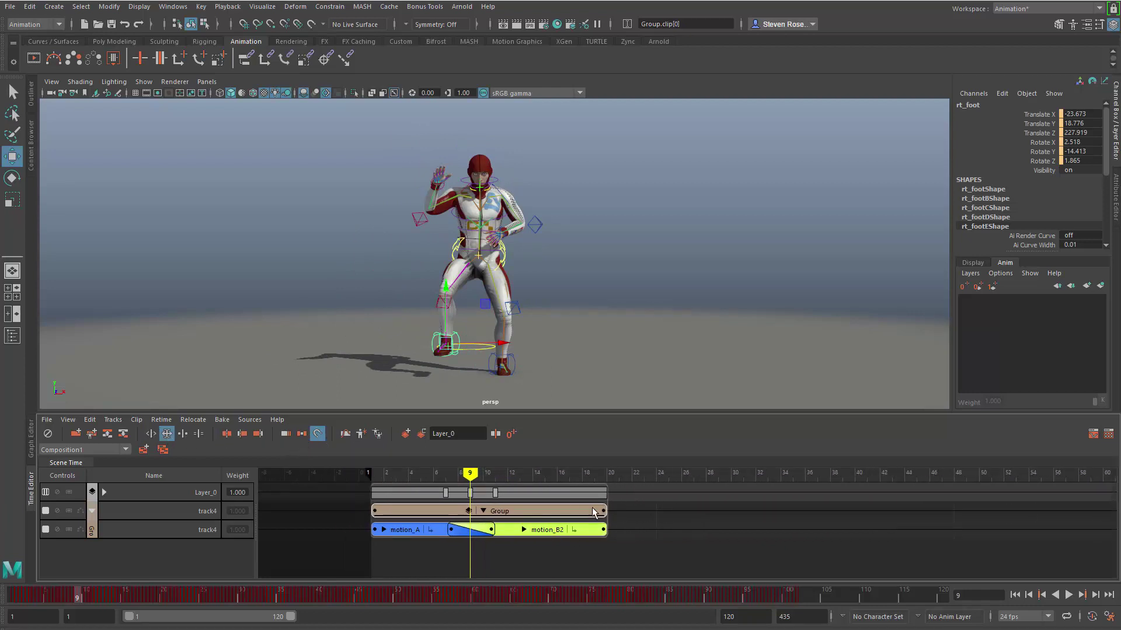
pyautogui.moveTo(605, 509); pyautogui.dragTo(771, 511)
pyautogui.moveTo(521, 477)
pyautogui.mouseDown()
pyautogui.moveTo(584, 476)
pyautogui.moveTo(485, 477)
pyautogui.moveTo(548, 489)
pyautogui.moveTo(495, 488)
pyautogui.moveTo(534, 489)
pyautogui.mouseUp()
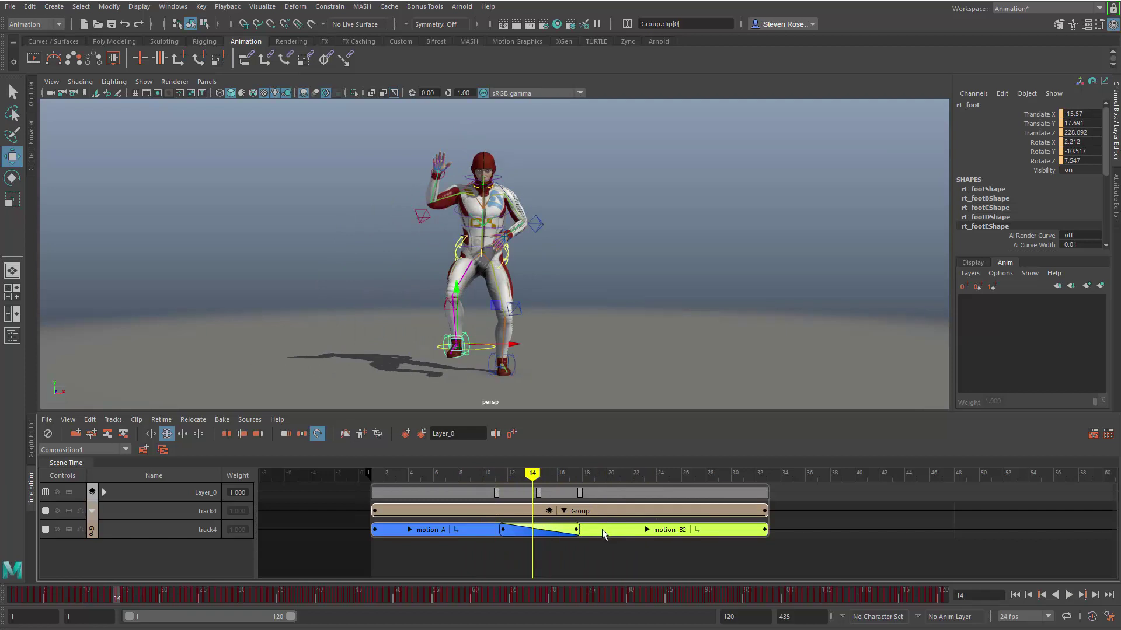
# Try a shorter crossfade with motion_B2 starting at about frame 14, preview it at frame 15, and restore the longer overlap.
pyautogui.moveTo(616, 532)
pyautogui.mouseDown()
pyautogui.moveTo(560, 529)
pyautogui.moveTo(635, 527)
pyautogui.mouseUp()
pyautogui.moveTo(533, 478)
pyautogui.mouseDown()
pyautogui.moveTo(583, 479)
pyautogui.moveTo(501, 476)
pyautogui.moveTo(635, 478)
pyautogui.moveTo(498, 477)
pyautogui.moveTo(625, 484)
pyautogui.moveTo(552, 485)
pyautogui.mouseUp()
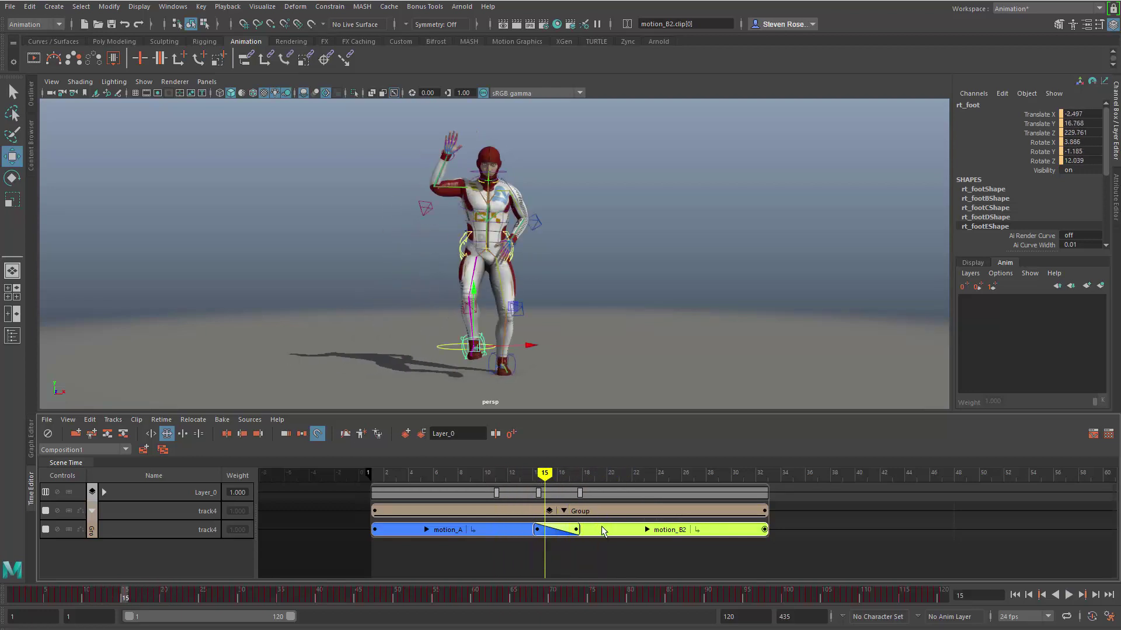
pyautogui.moveTo(601, 529); pyautogui.dragTo(568, 528)
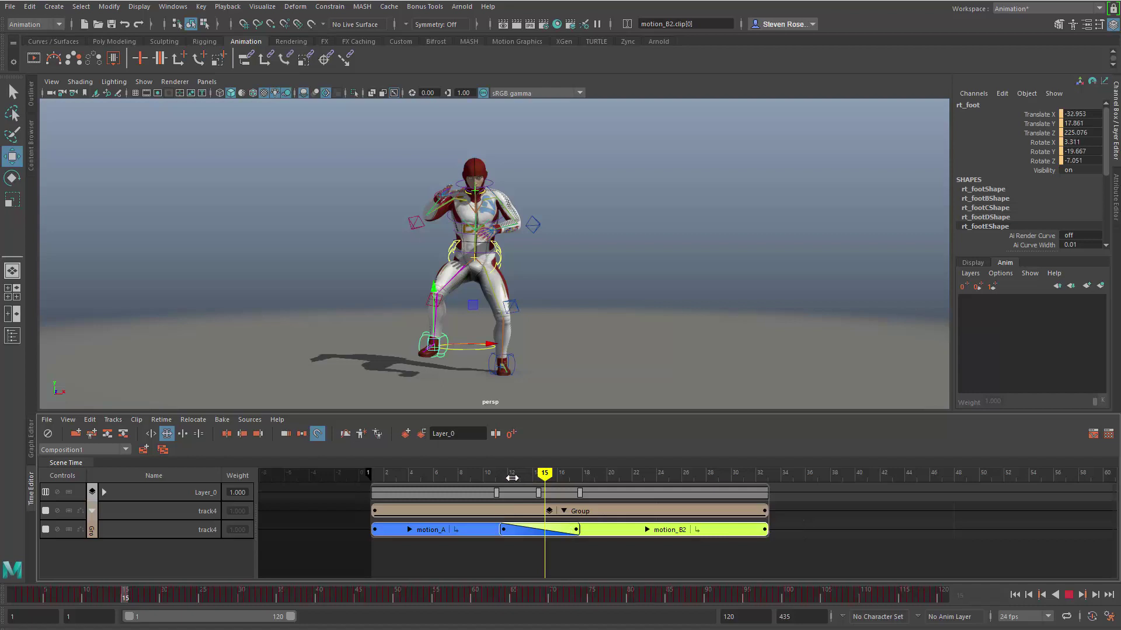